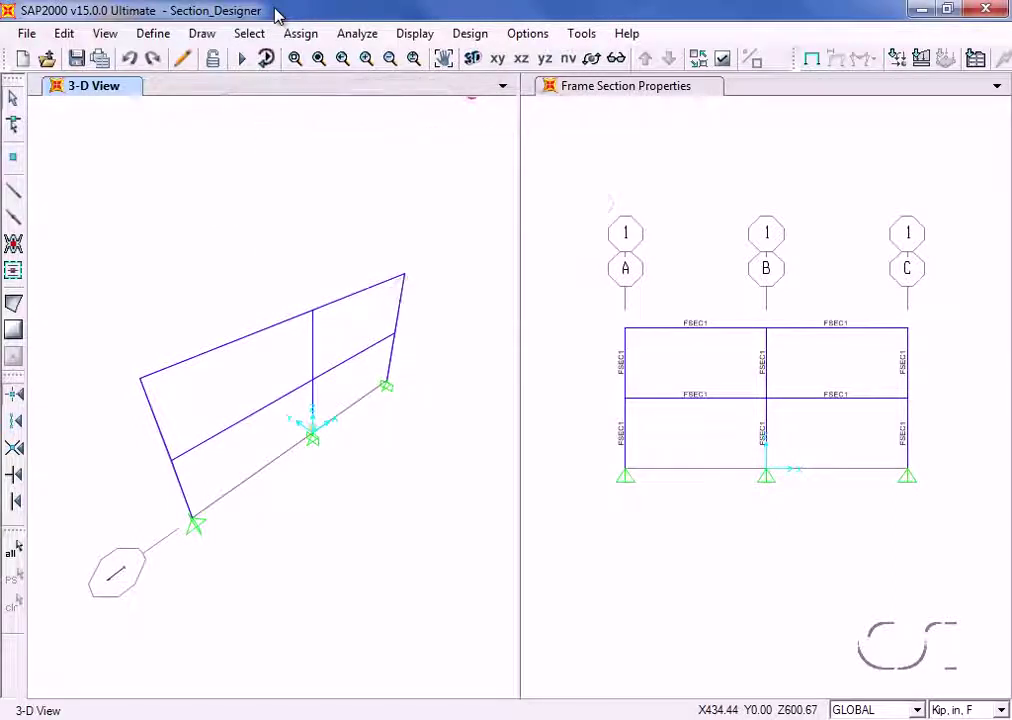
Add a new frame section property of type Other, using the Section Designer option.
{"action": "left_click", "coordinate": [196, 33]}
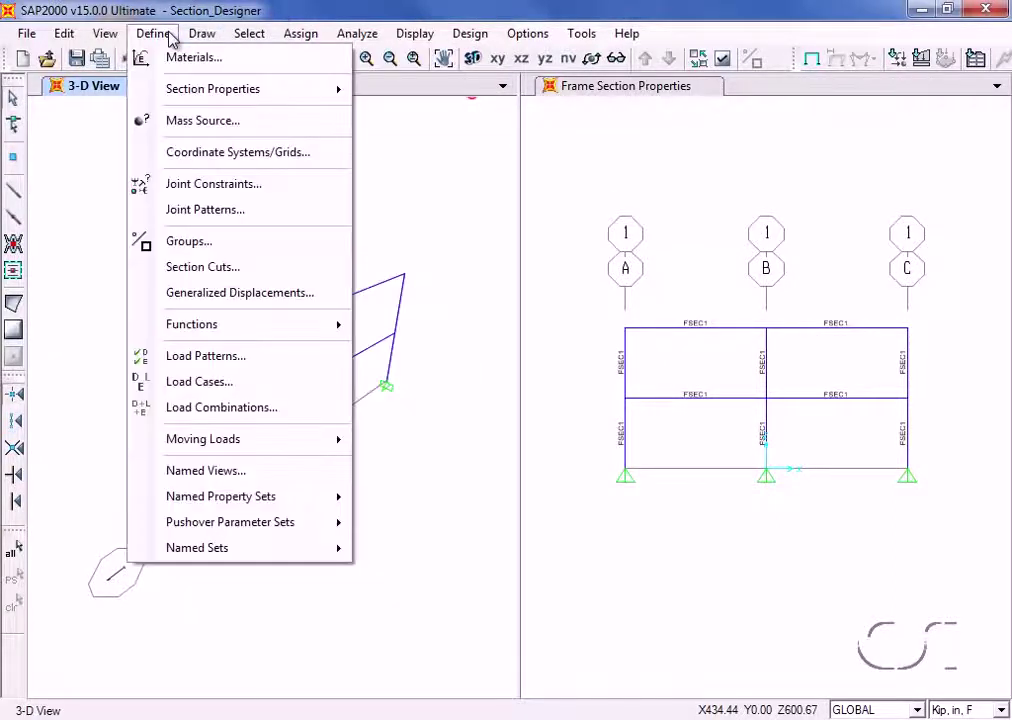
{"action": "mouse_move", "coordinate": [170, 97]}
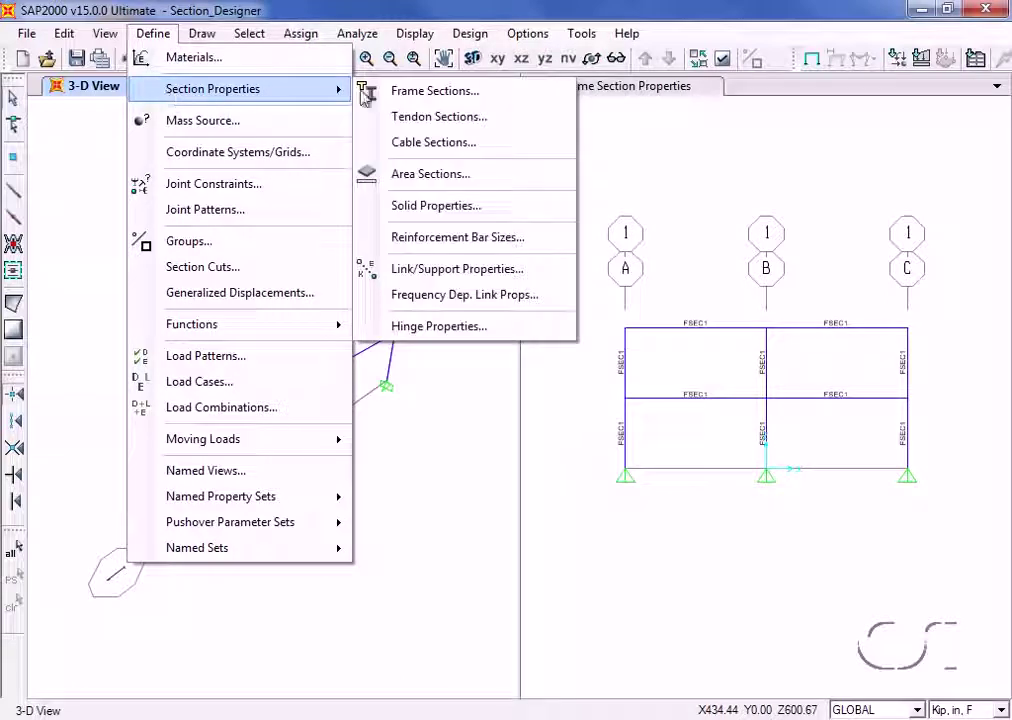
{"action": "left_click", "coordinate": [476, 93]}
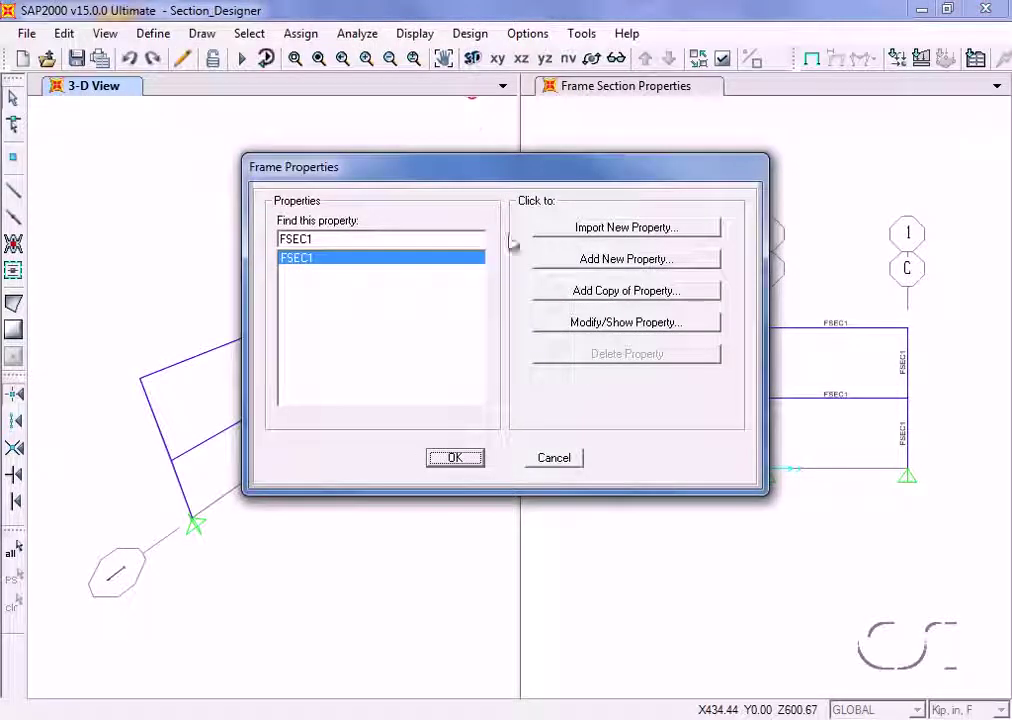
{"action": "left_click", "coordinate": [627, 259]}
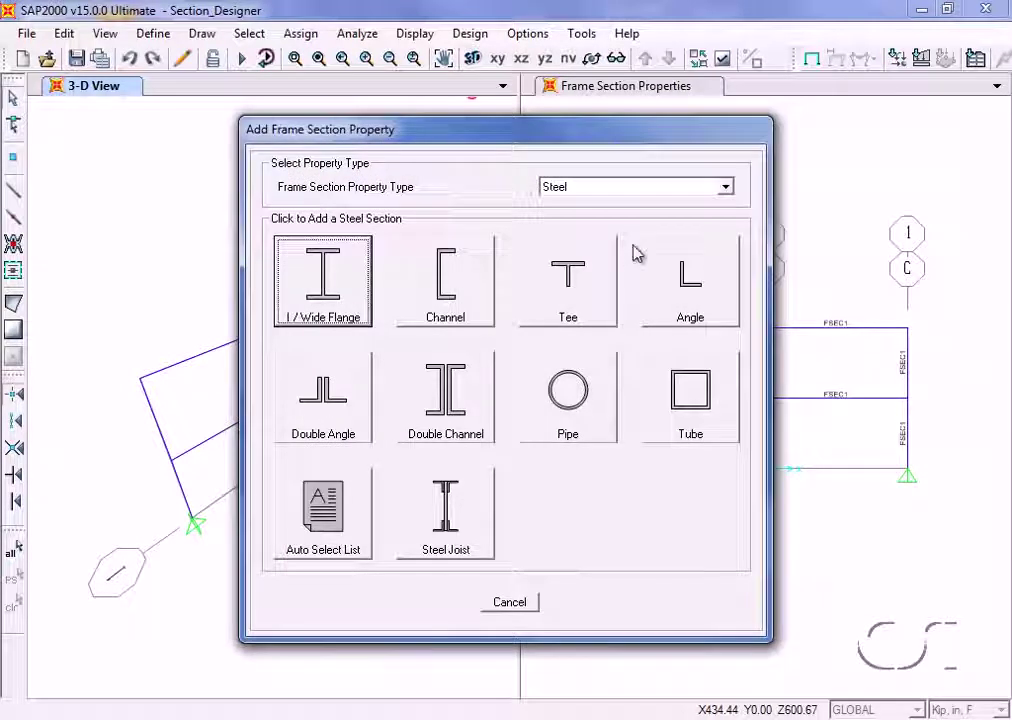
{"action": "left_click", "coordinate": [650, 192]}
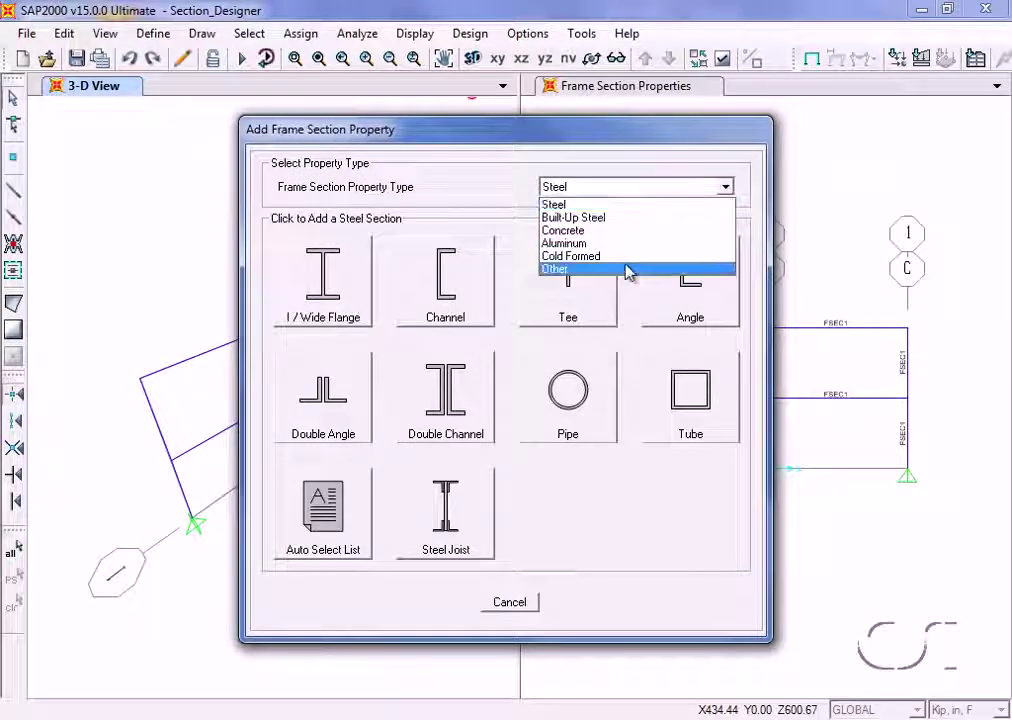
{"action": "left_click", "coordinate": [580, 270]}
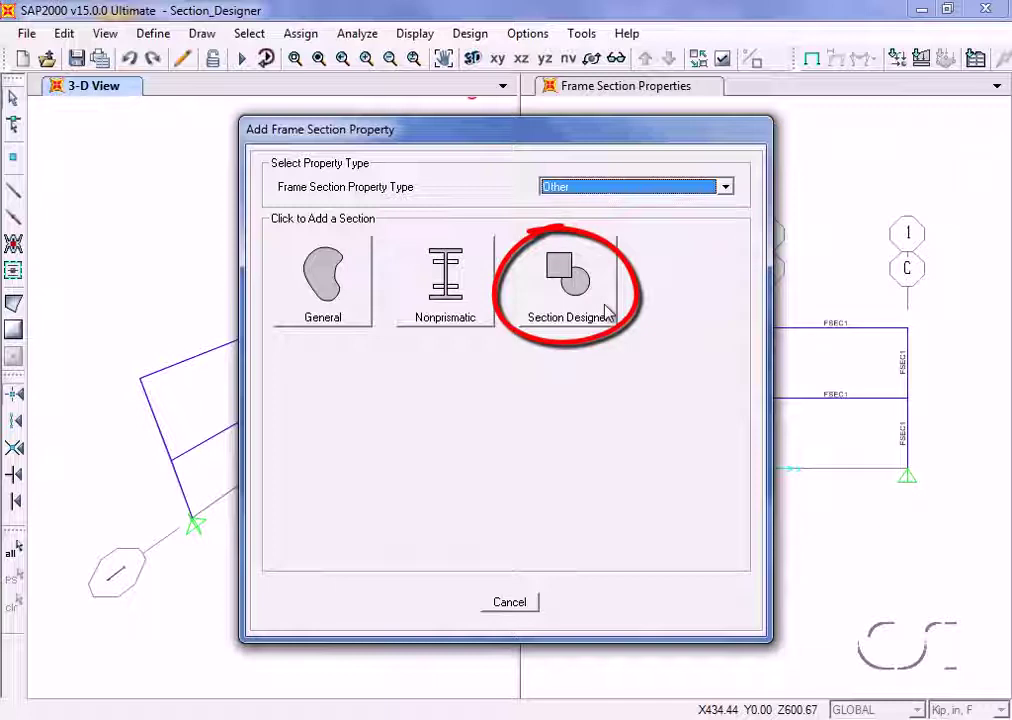
{"action": "left_click", "coordinate": [606, 300]}
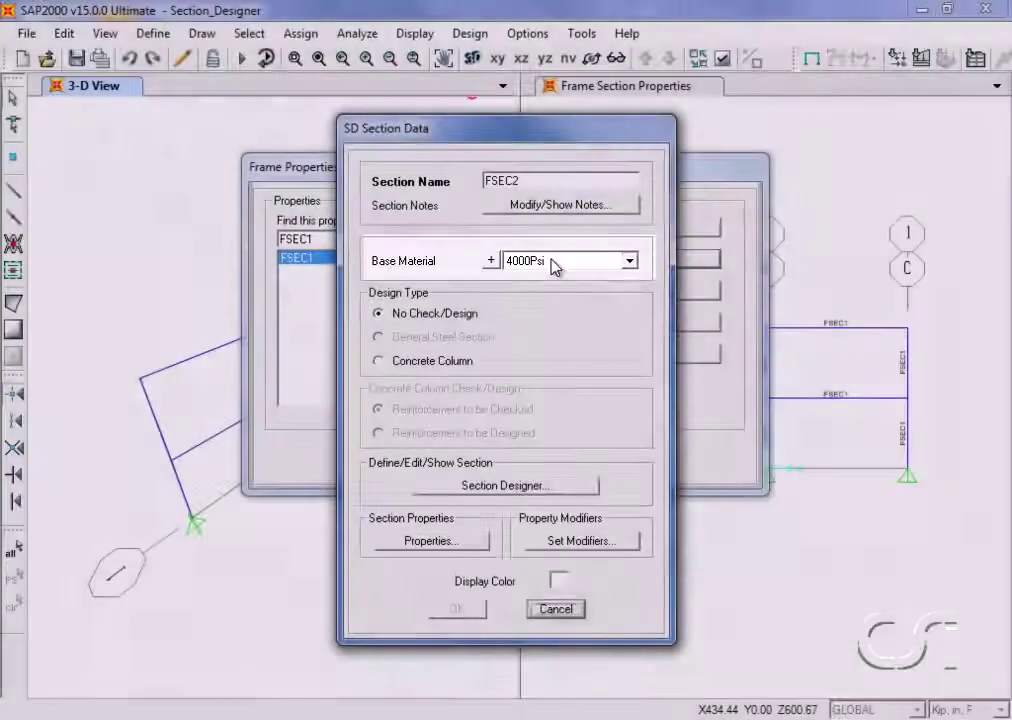
Set the section's base material to 4000Psi and its design type to Concrete Column with Reinforcement to be Checked.
{"action": "left_click", "coordinate": [551, 262]}
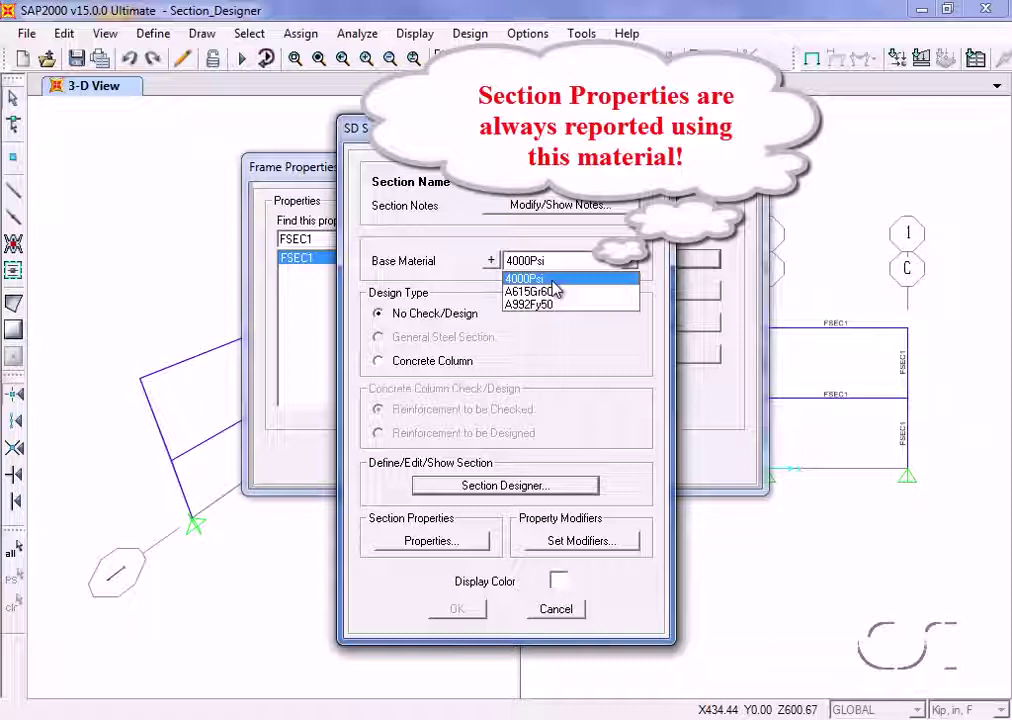
{"action": "left_click", "coordinate": [552, 282]}
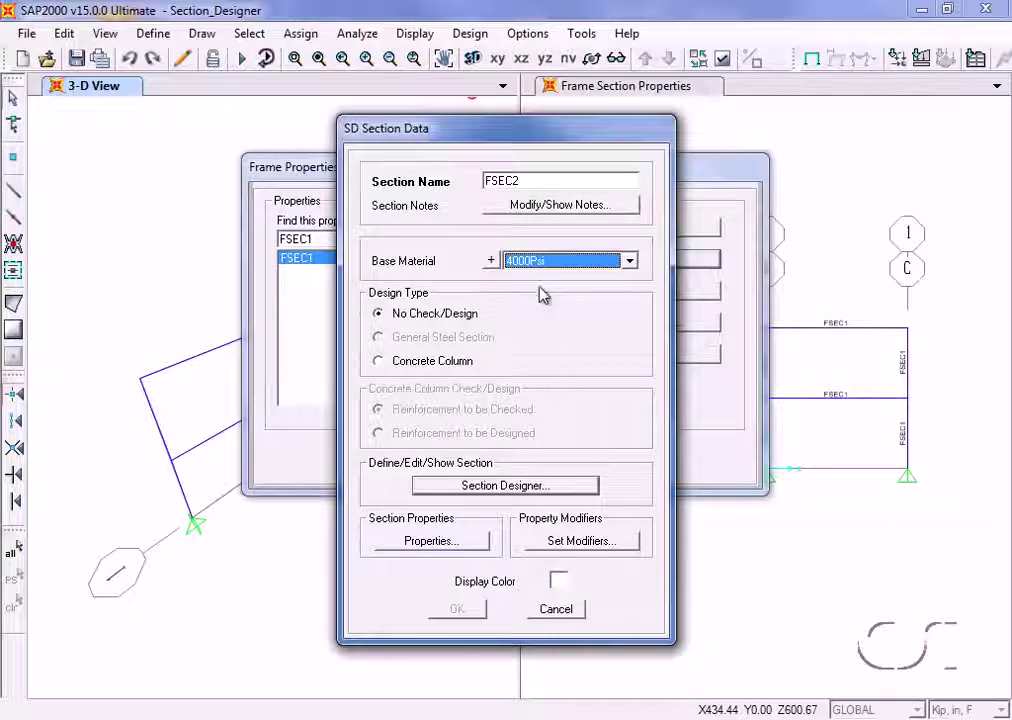
{"action": "left_click", "coordinate": [389, 366]}
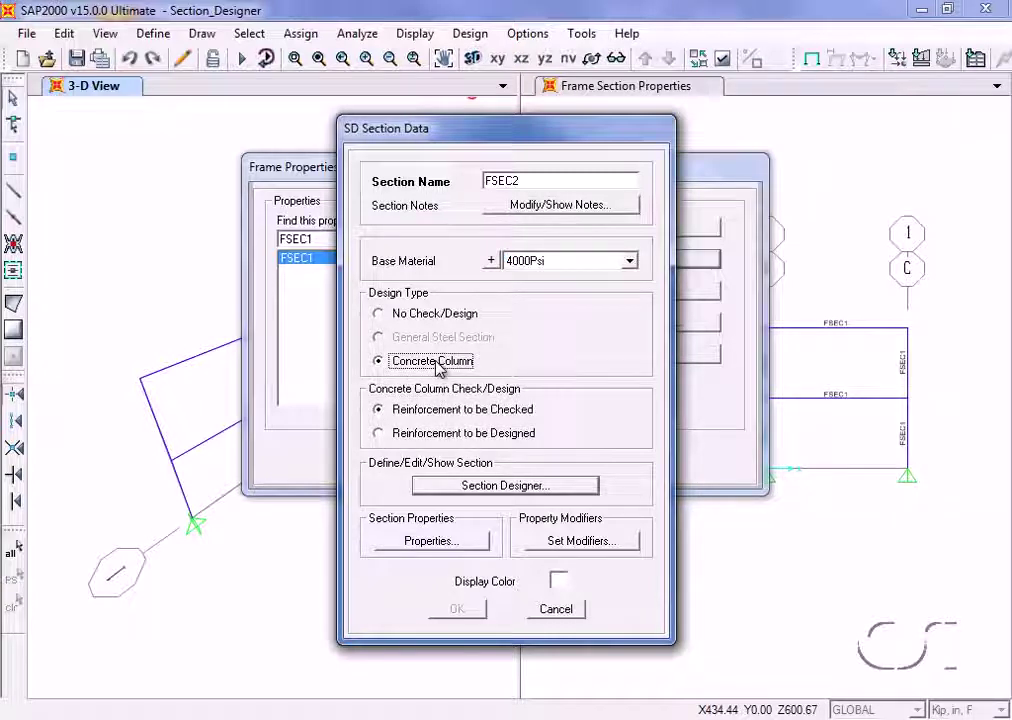
{"action": "left_click", "coordinate": [396, 436]}
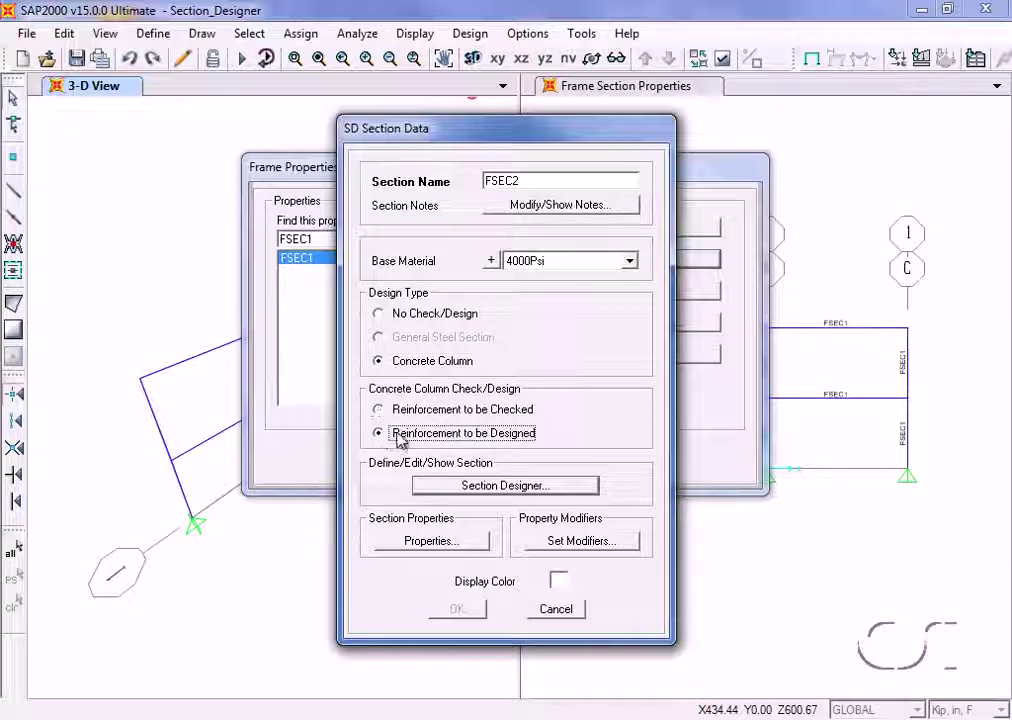
{"action": "left_click", "coordinate": [381, 411]}
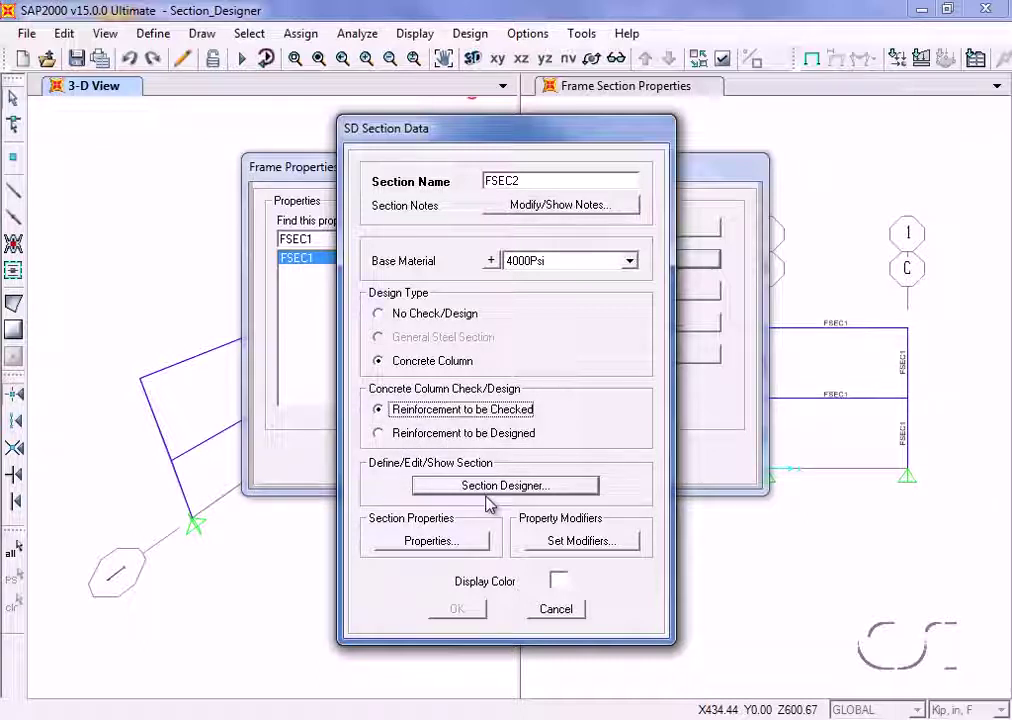
Open the section in Section Designer and place a structural steel channel shape at the origin.
{"action": "left_click", "coordinate": [542, 488]}
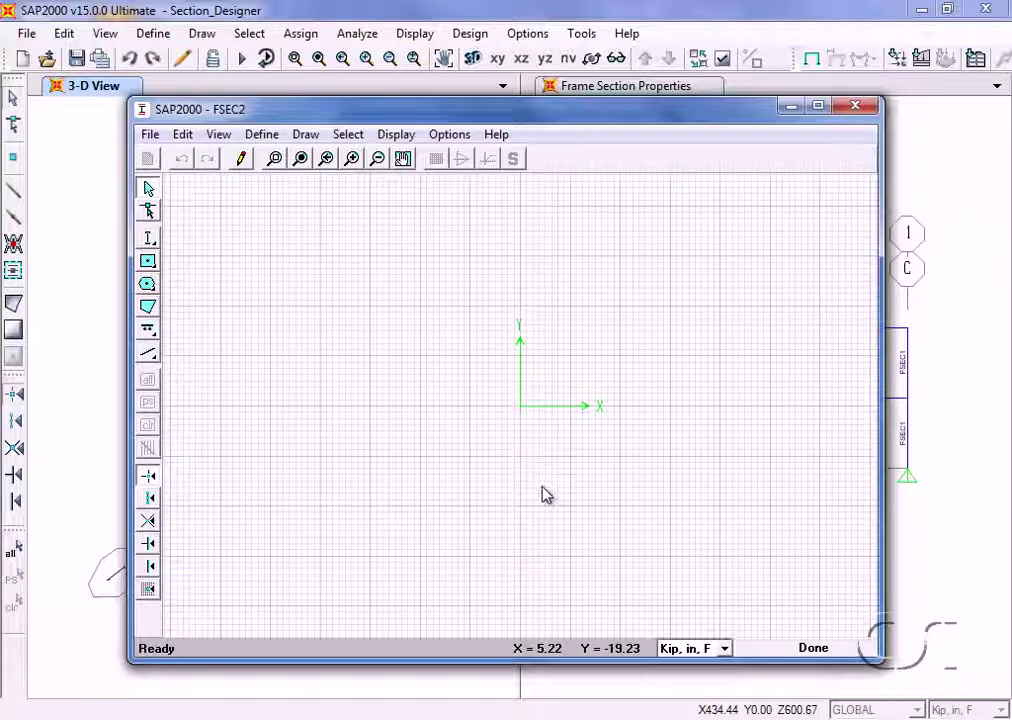
{"action": "left_click", "coordinate": [150, 240]}
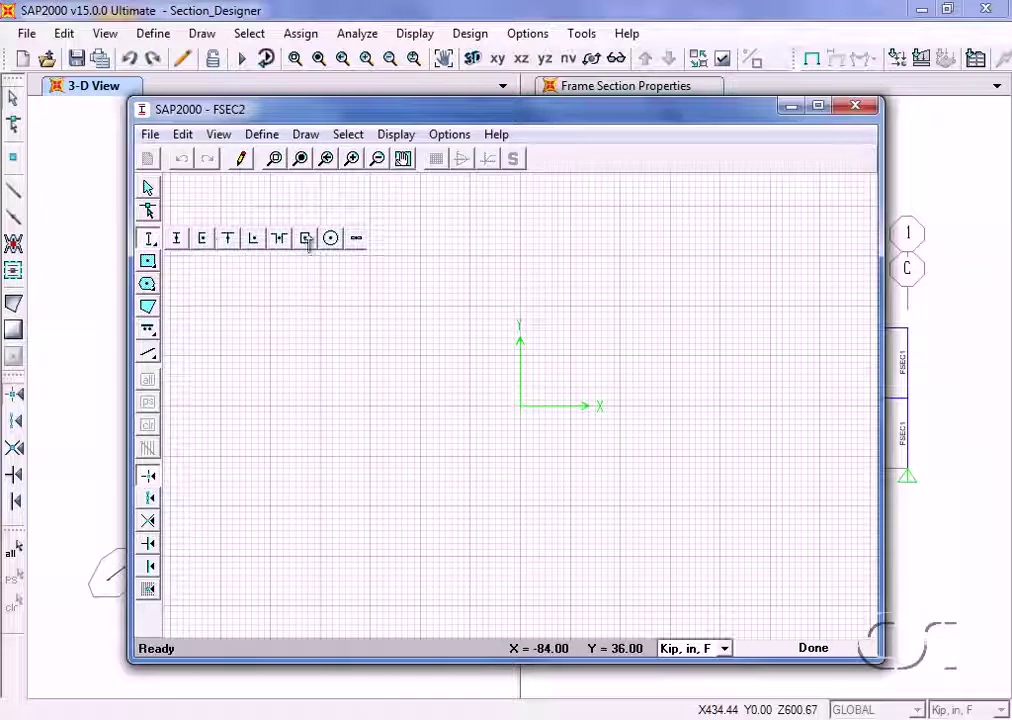
{"action": "left_click", "coordinate": [200, 239]}
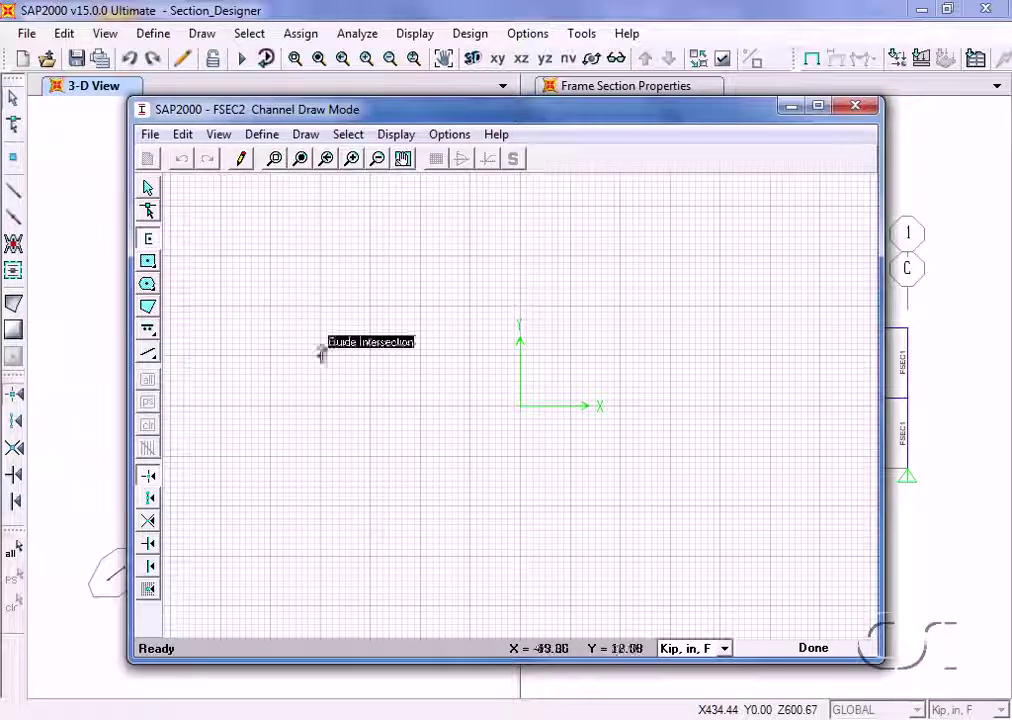
{"action": "left_click", "coordinate": [518, 408]}
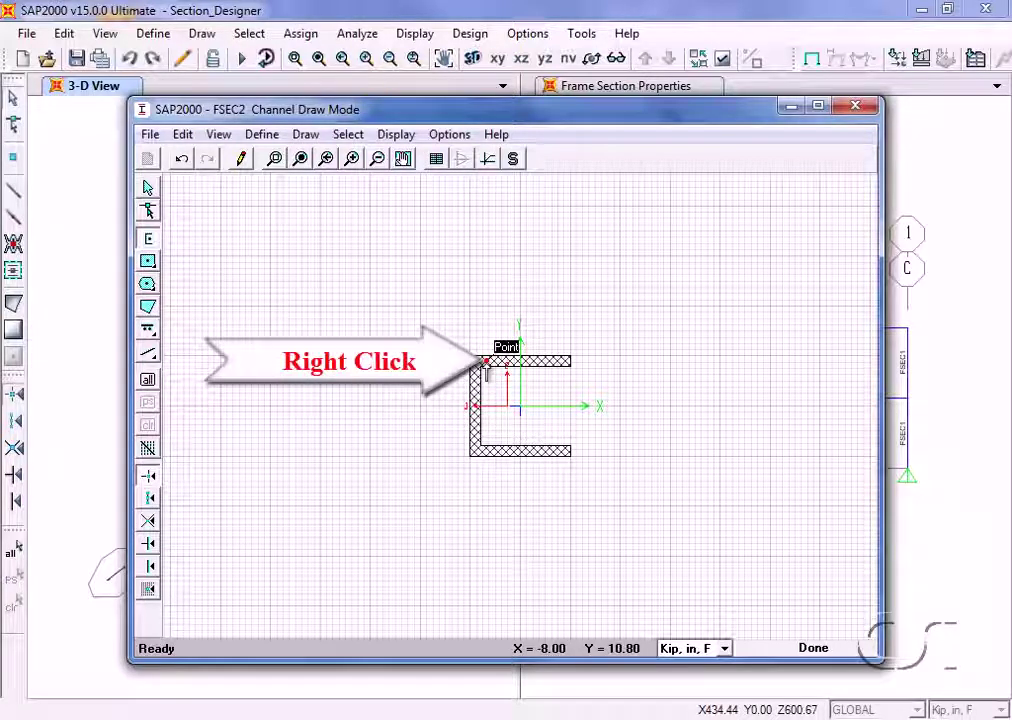
Set the channel's material to A992Fy50 in its shape properties and accept them.
{"action": "right_click", "coordinate": [486, 372]}
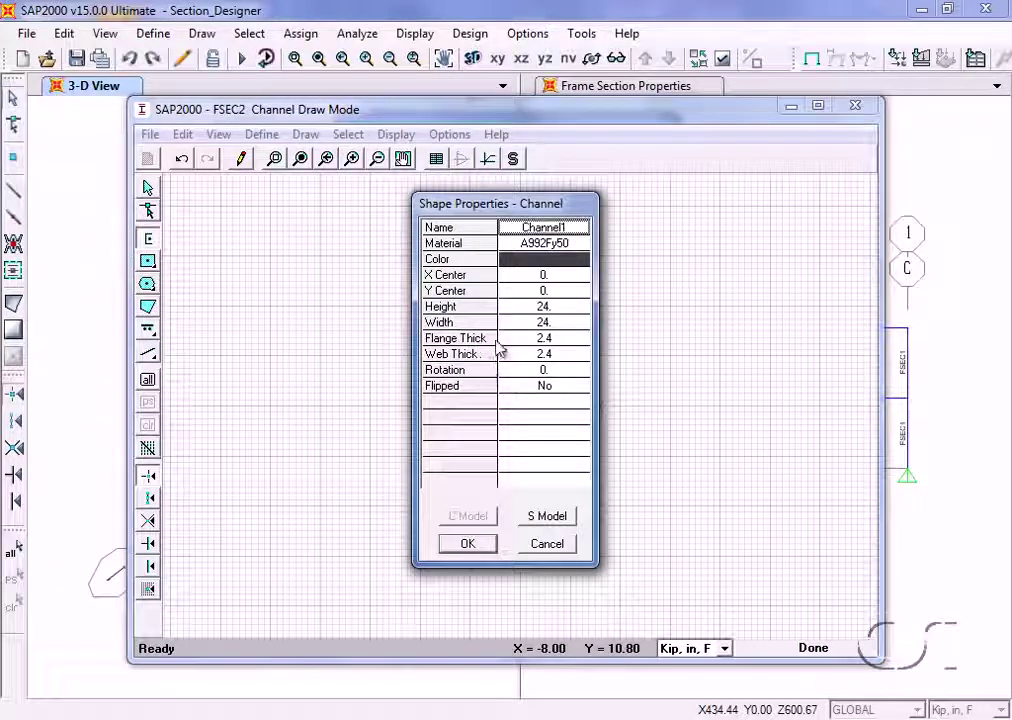
{"action": "left_click", "coordinate": [543, 244]}
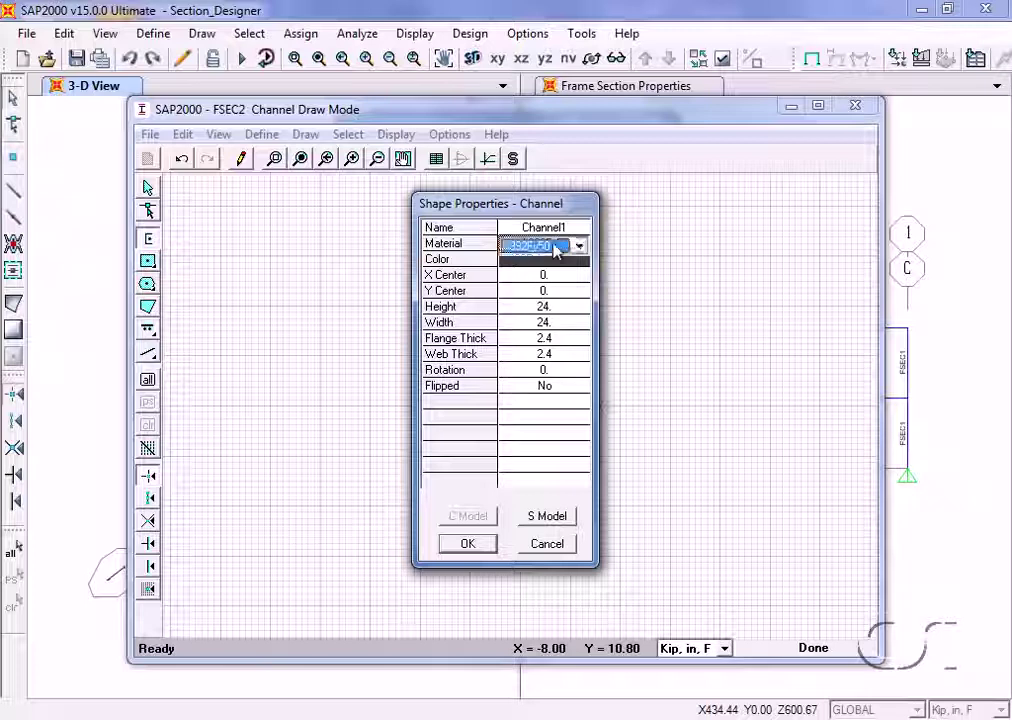
{"action": "left_click", "coordinate": [578, 246]}
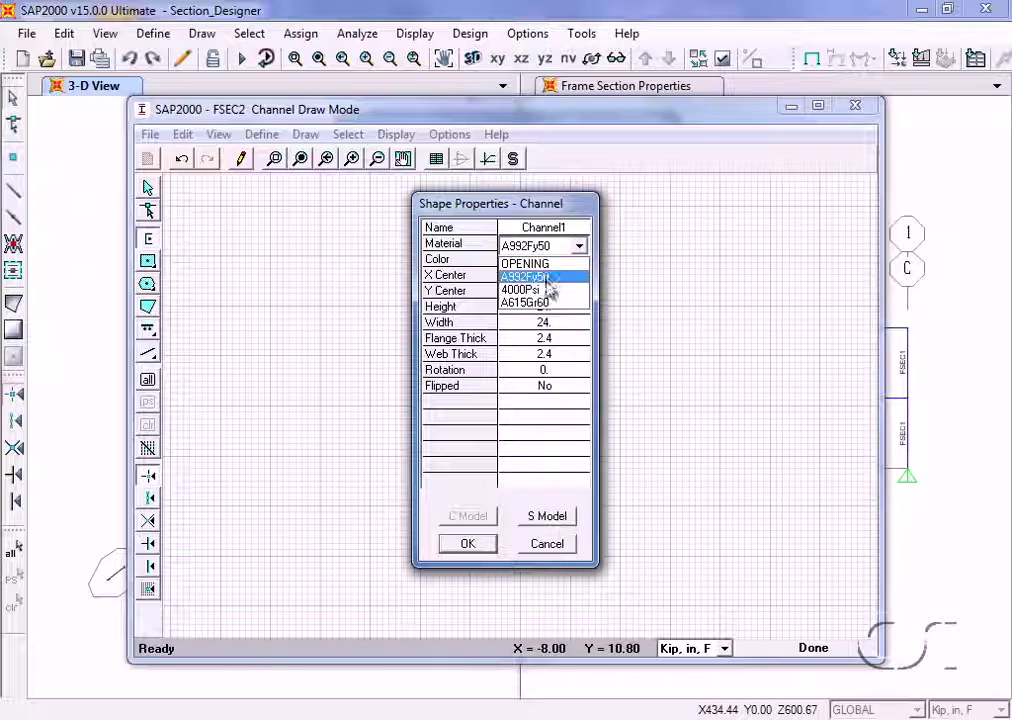
{"action": "left_click", "coordinate": [548, 277]}
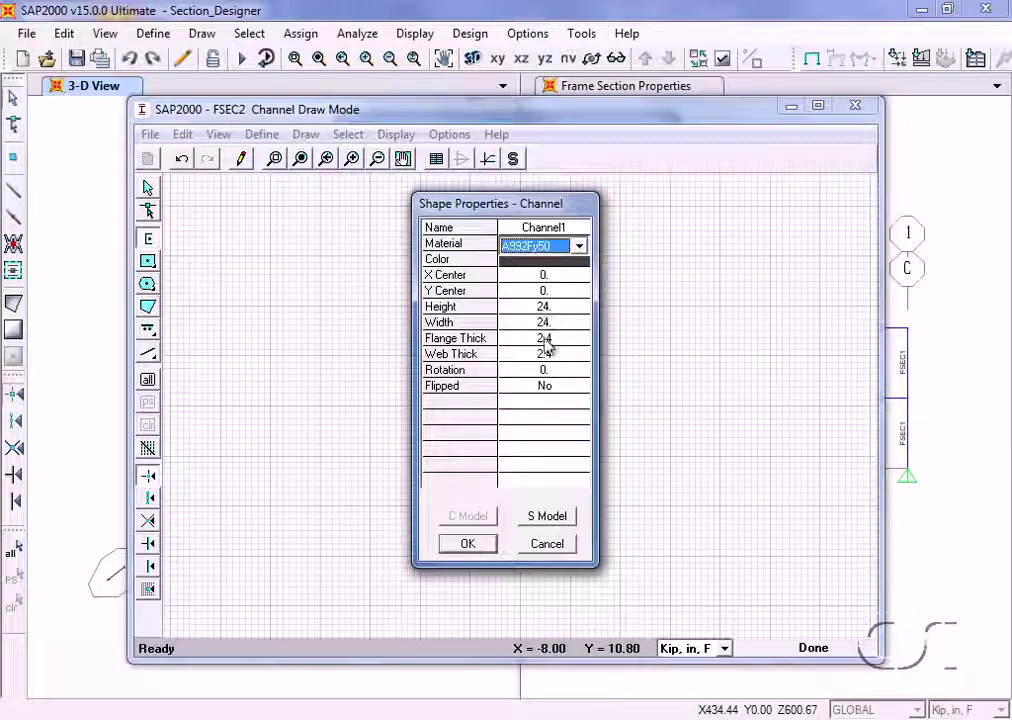
{"action": "left_click", "coordinate": [467, 545]}
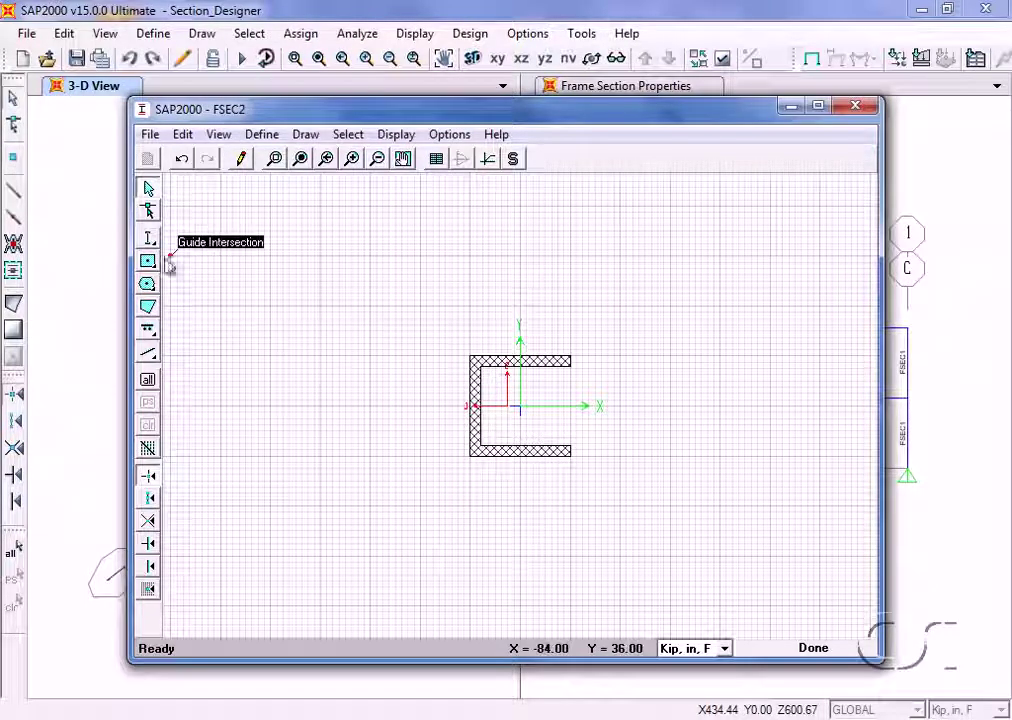
Place a solid circle shape on the X axis at X = -48 in, beyond the channel's web side.
{"action": "mouse_move", "coordinate": [150, 263]}
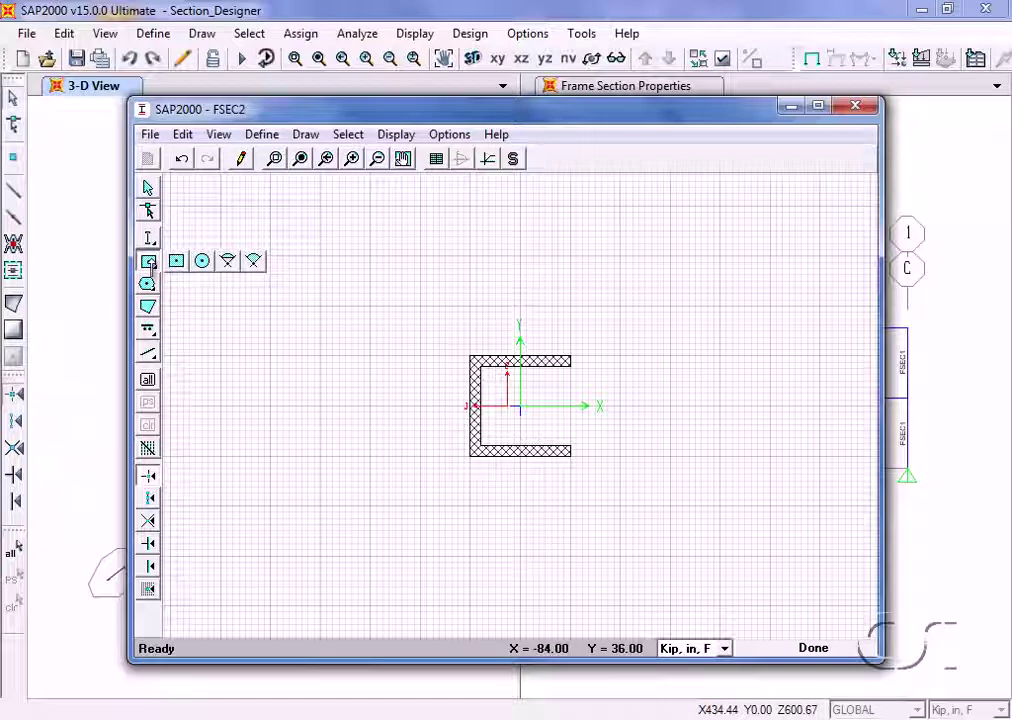
{"action": "left_click", "coordinate": [203, 261]}
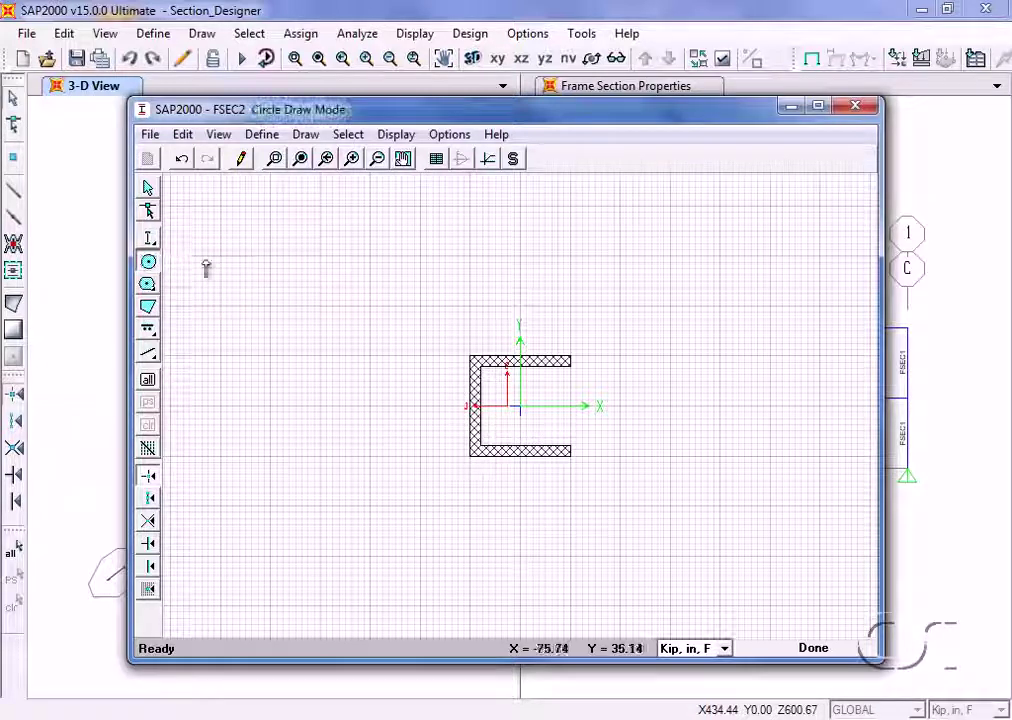
{"action": "left_click", "coordinate": [323, 404]}
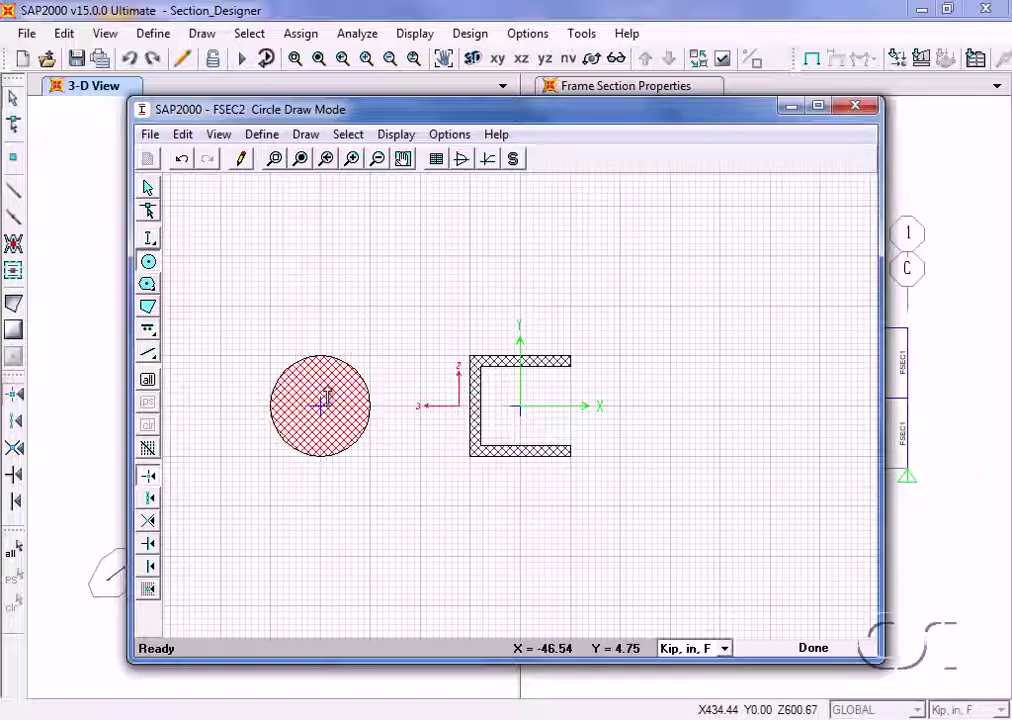
Set the circle's diameter to 36 in and its reinforcing to Yes.
{"action": "right_click", "coordinate": [327, 398]}
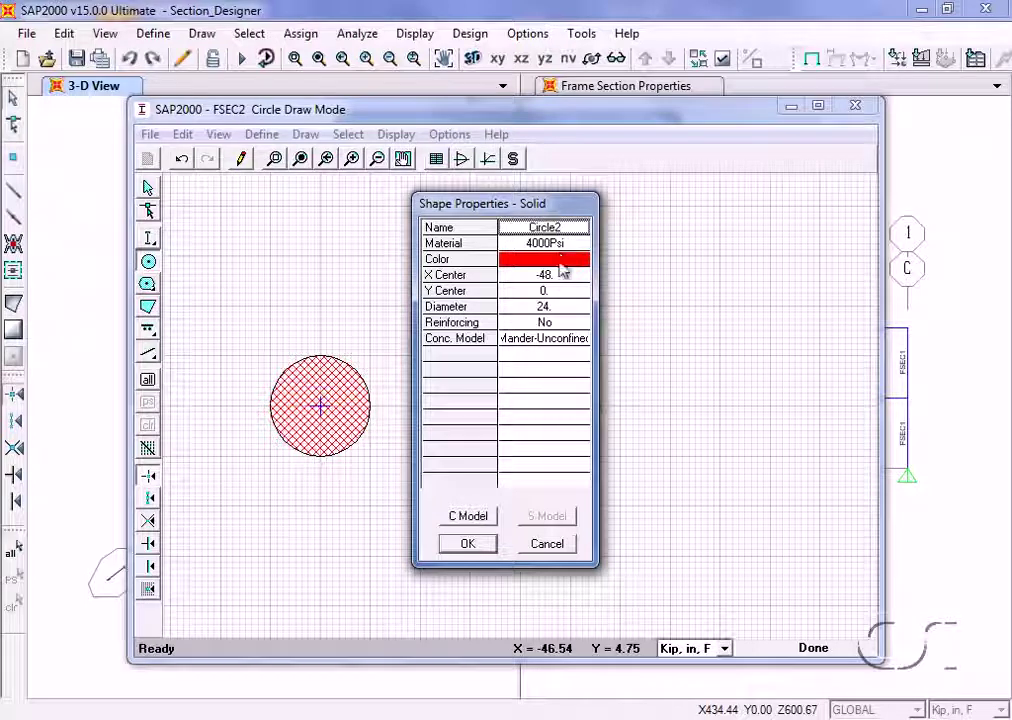
{"action": "left_click", "coordinate": [556, 307]}
{"action": "type", "text": "36"}
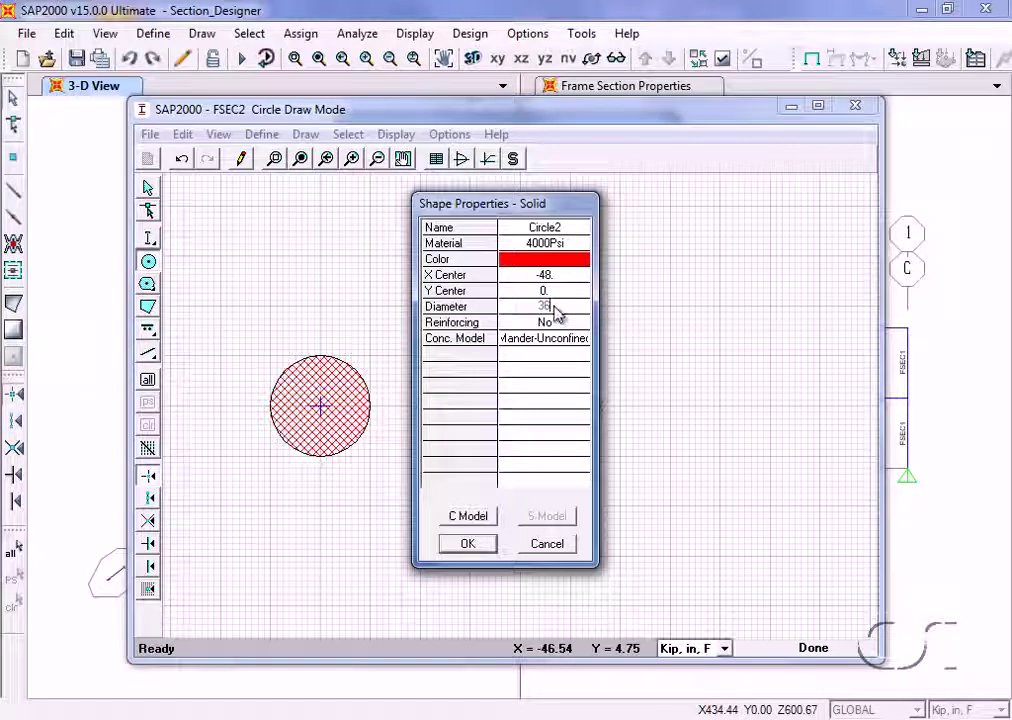
{"action": "left_click", "coordinate": [556, 325]}
{"action": "left_click", "coordinate": [557, 327]}
{"action": "left_click", "coordinate": [540, 342]}
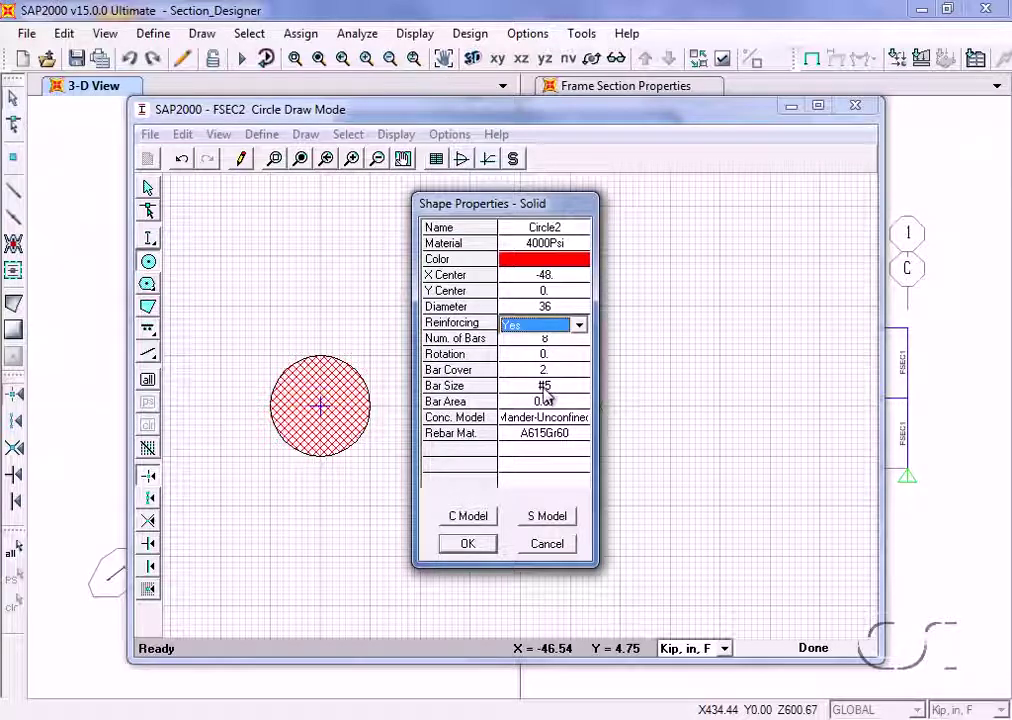
{"action": "left_click", "coordinate": [476, 544]}
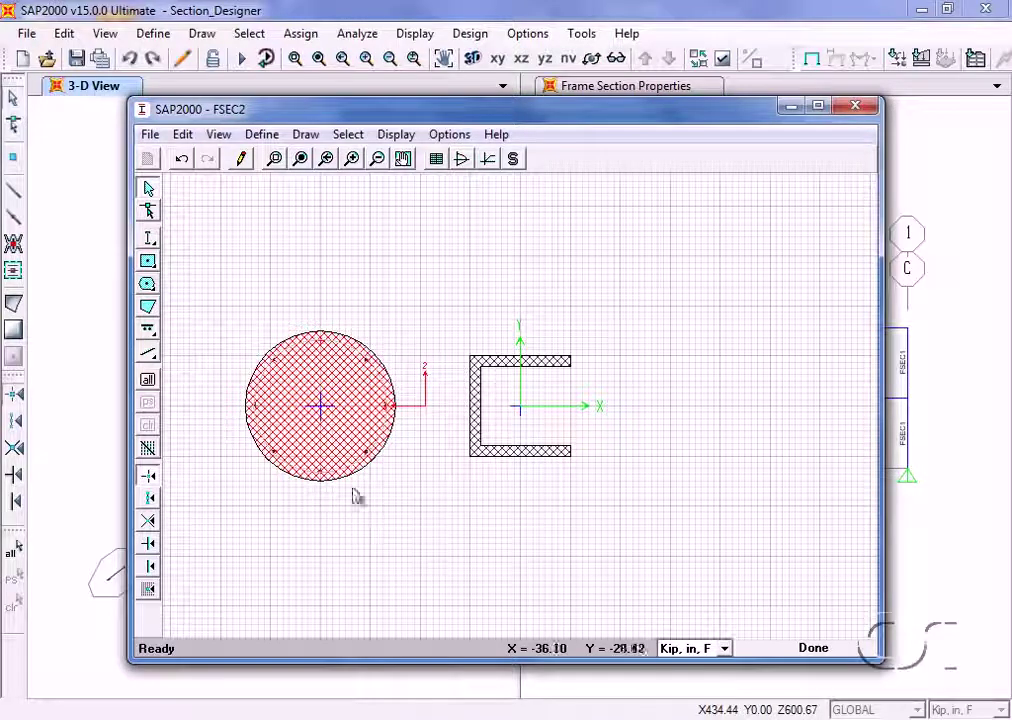
Draw an irregular five-sided polygon beyond the channel's open side, ending at about X 29.7, Y 4.5 in.
{"action": "left_click", "coordinate": [147, 285]}
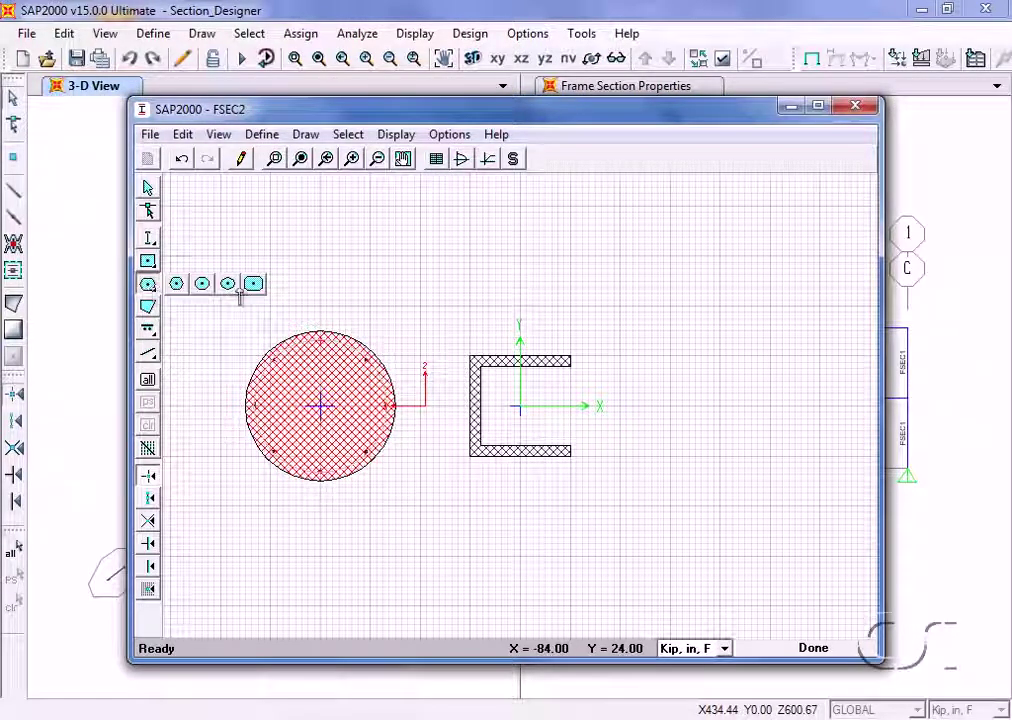
{"action": "left_click", "coordinate": [149, 309]}
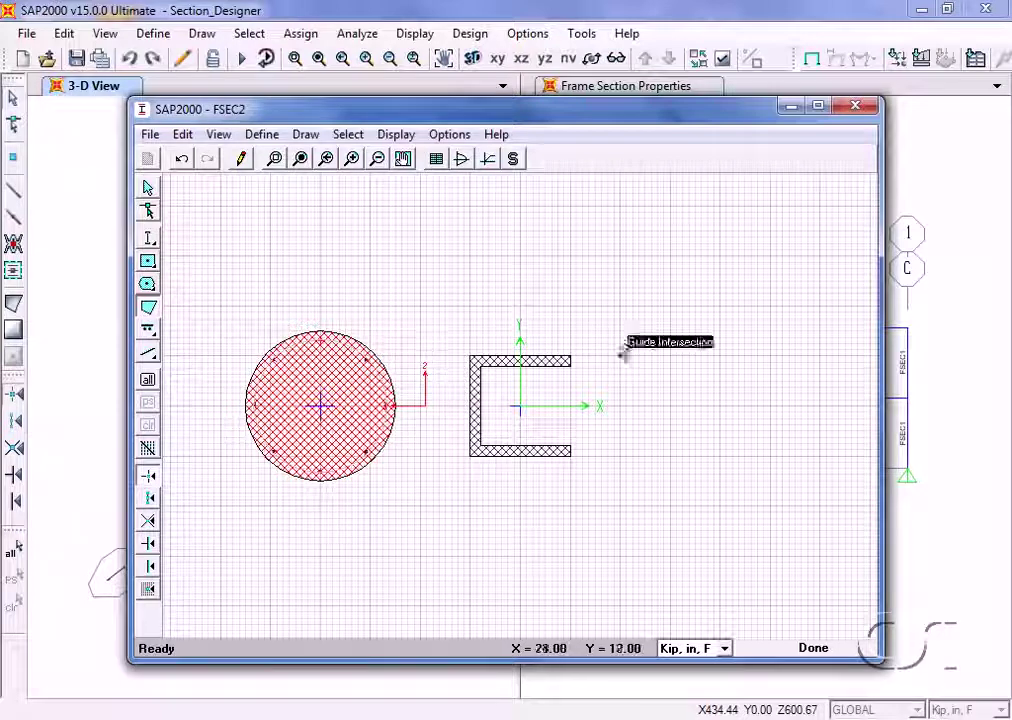
{"action": "left_click", "coordinate": [657, 327]}
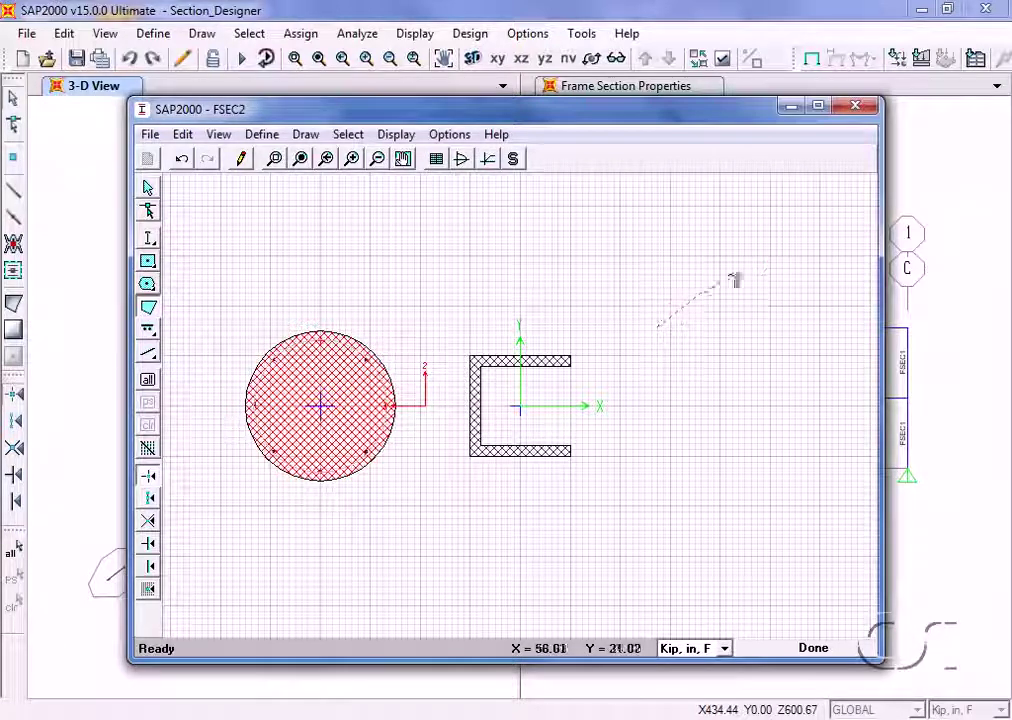
{"action": "left_click", "coordinate": [805, 212]}
{"action": "left_click", "coordinate": [831, 331]}
{"action": "left_click", "coordinate": [725, 440]}
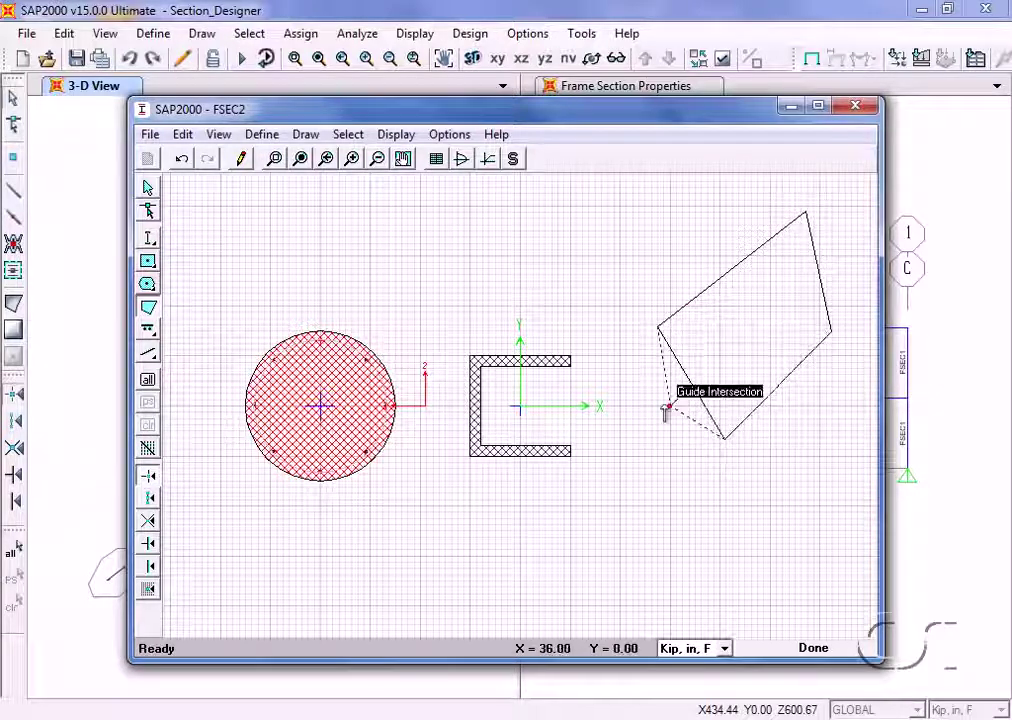
{"action": "double_click", "coordinate": [645, 391]}
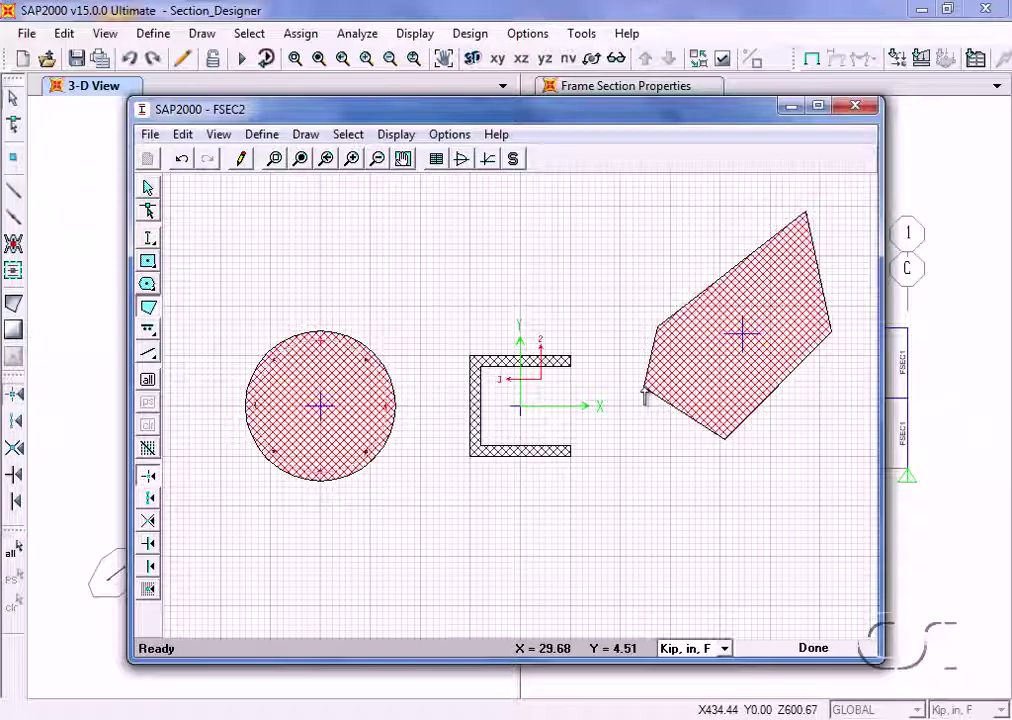
Set the polygon's reinforcing to Yes in its shape properties and accept them.
{"action": "right_click", "coordinate": [752, 354]}
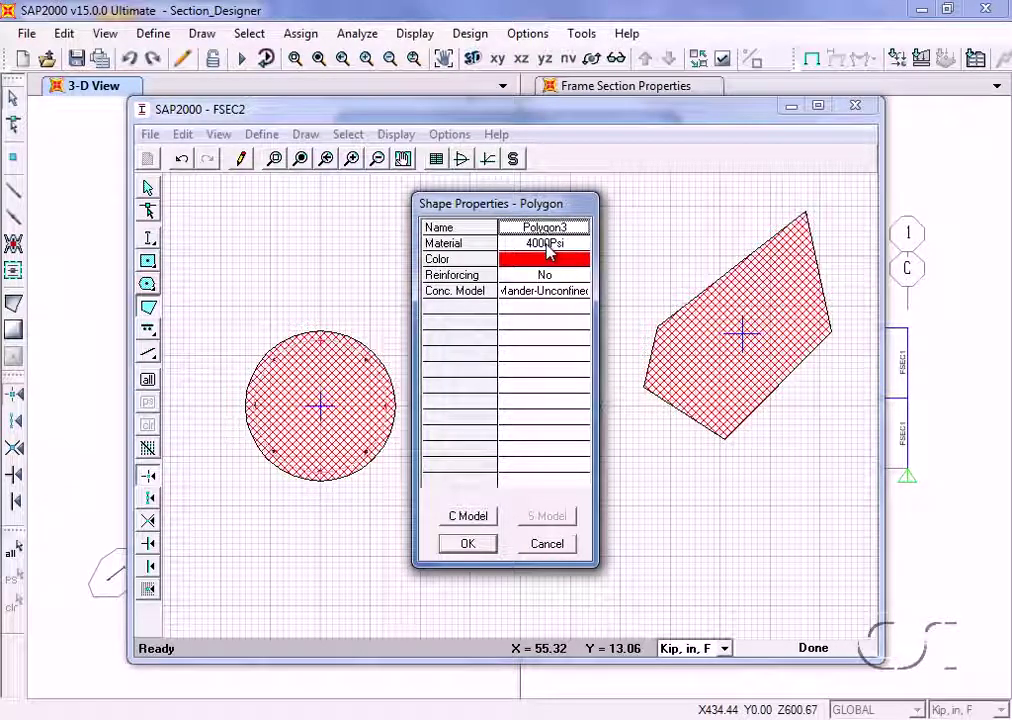
{"action": "left_click", "coordinate": [548, 279]}
{"action": "left_click", "coordinate": [549, 281]}
{"action": "left_click", "coordinate": [542, 297]}
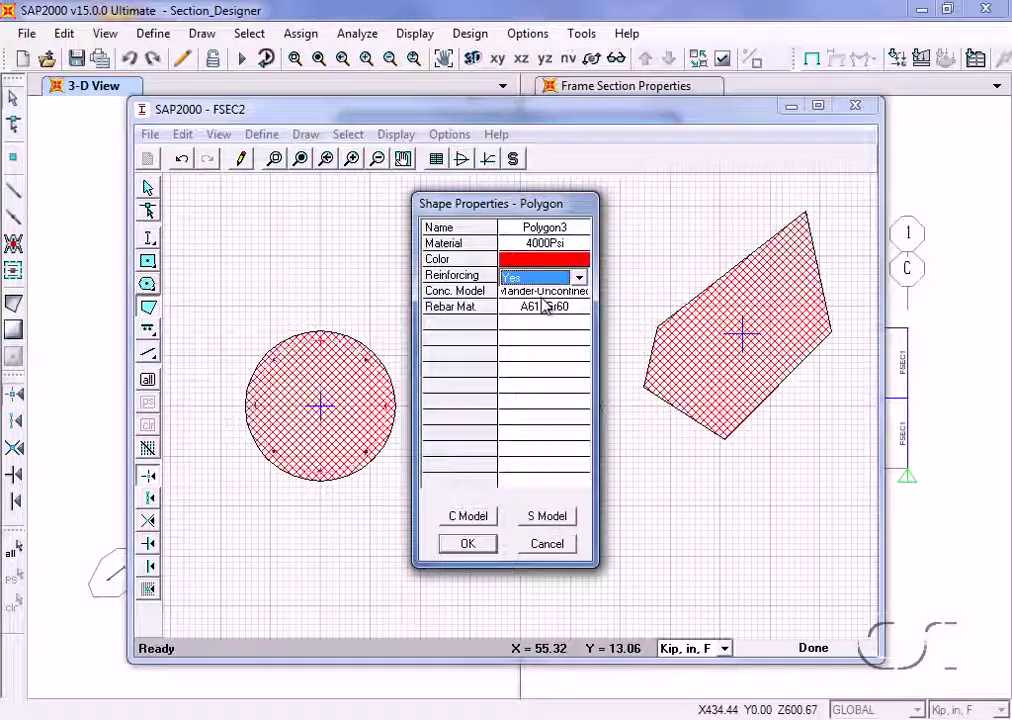
{"action": "left_click", "coordinate": [466, 545]}
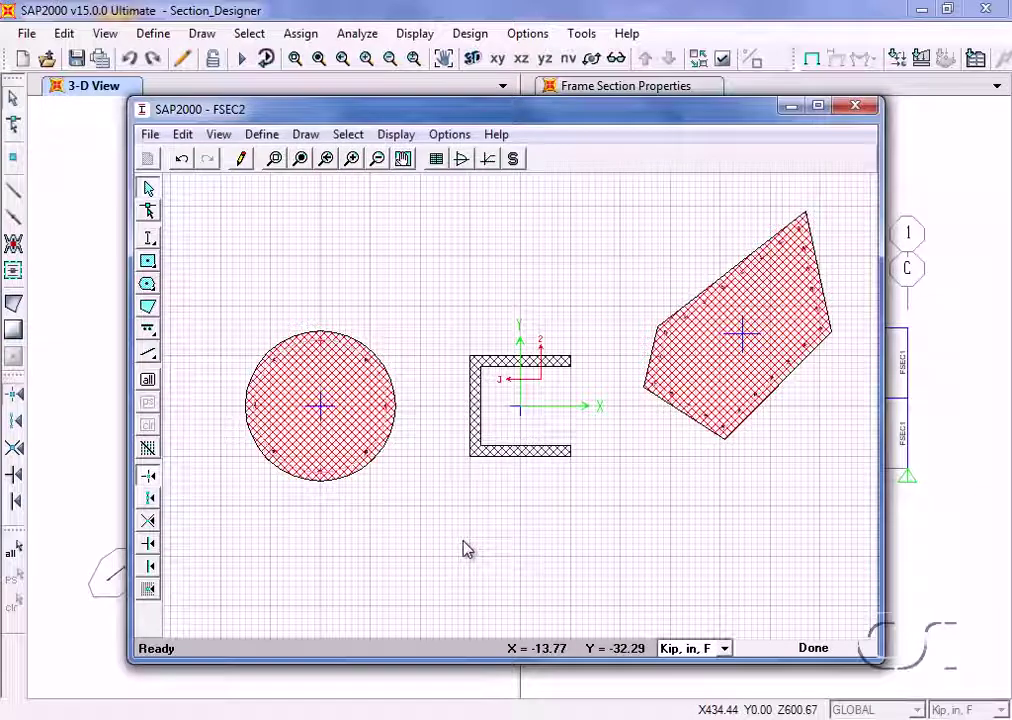
Reshape the polygon by shifting it toward the X axis, pulling its lowest vertex down and placing its upper channel-side vertex at about X 28.26, Y 18.05 in.
{"action": "left_click", "coordinate": [153, 213]}
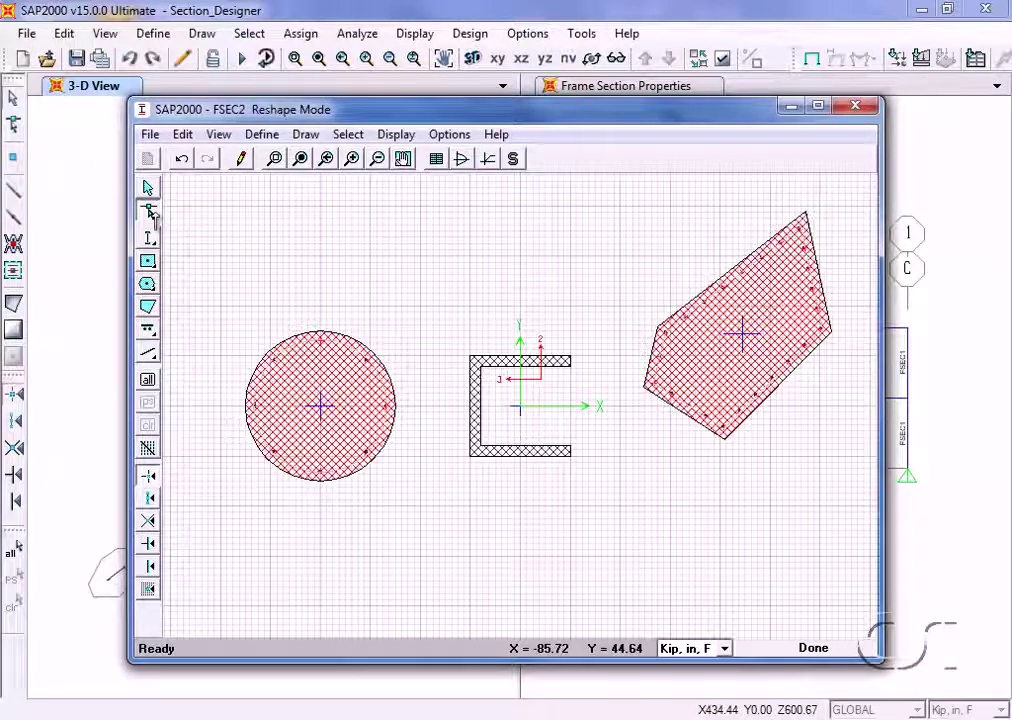
{"action": "left_click", "coordinate": [708, 362]}
{"action": "left_click_drag", "start_coordinate": [708, 362], "coordinate": [697, 410]}
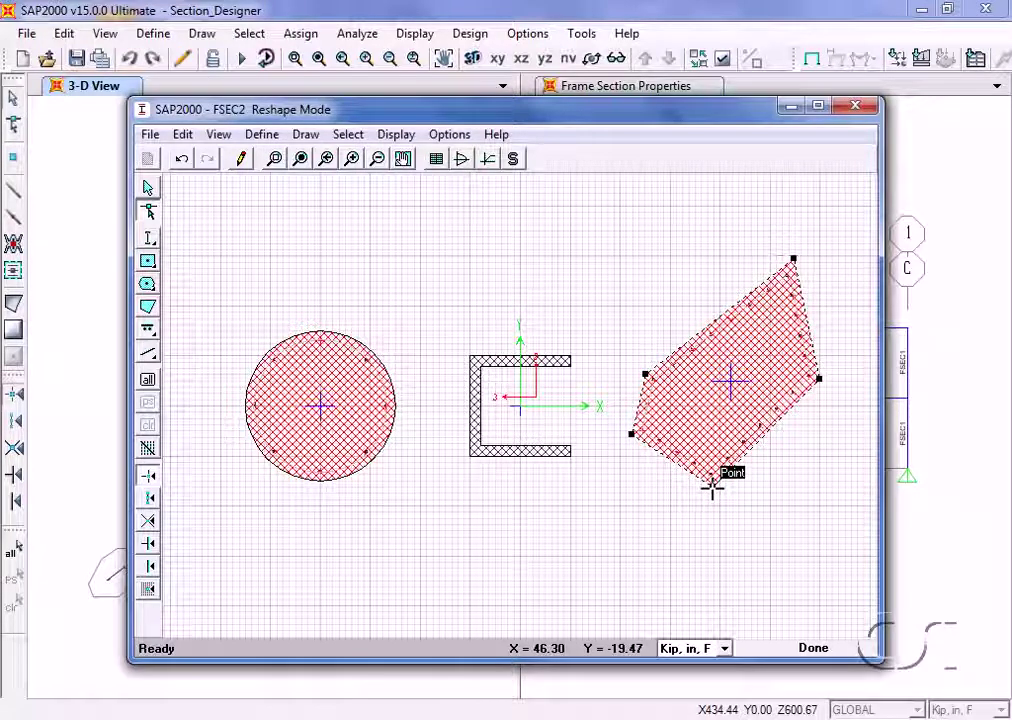
{"action": "left_click_drag", "start_coordinate": [712, 487], "coordinate": [690, 530]}
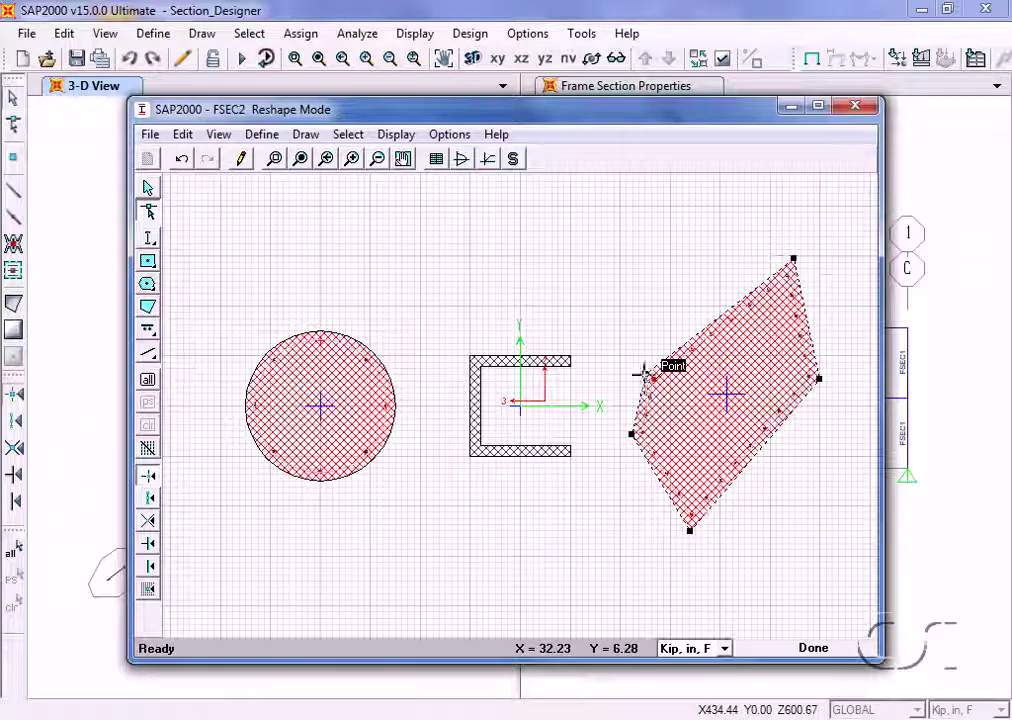
{"action": "left_click_drag", "start_coordinate": [644, 371], "coordinate": [637, 330]}
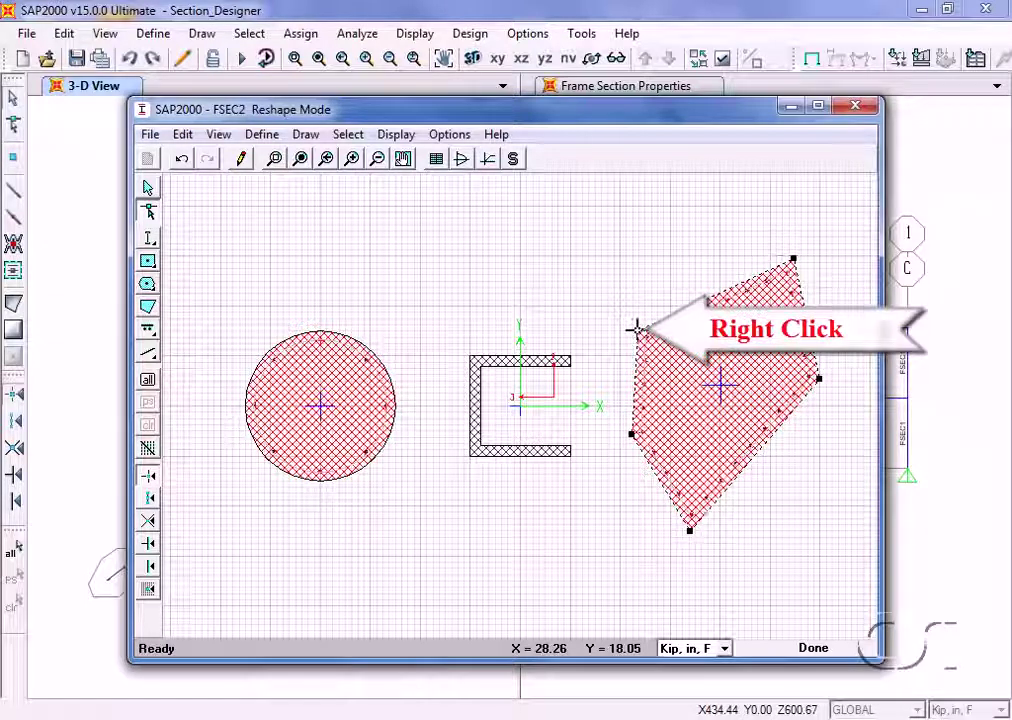
{"action": "right_click", "coordinate": [637, 329]}
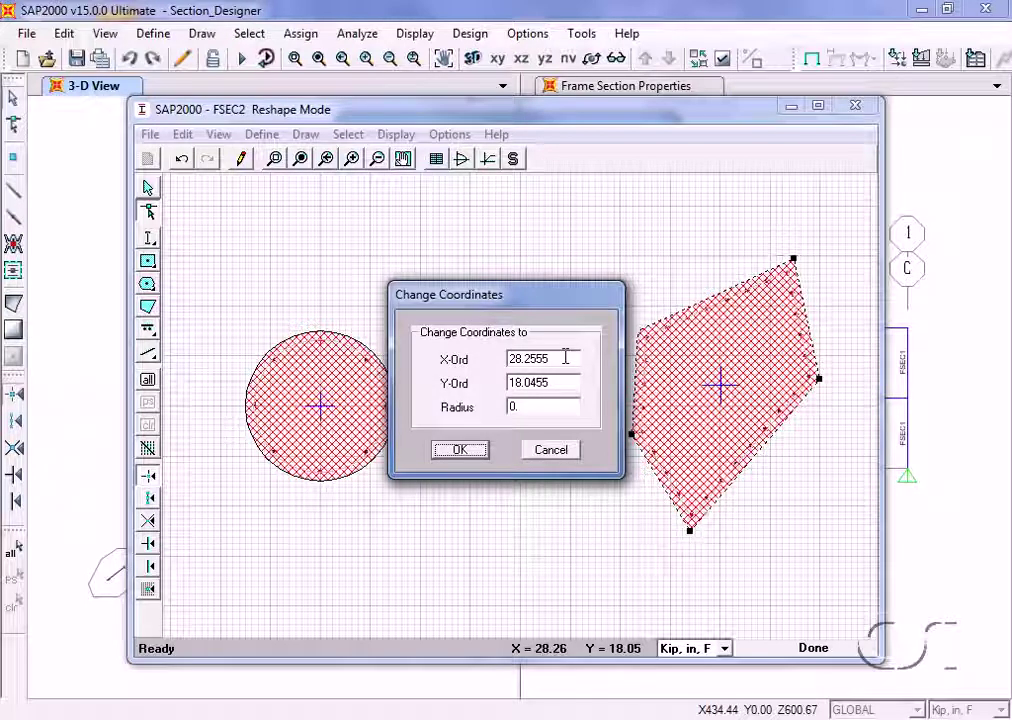
{"action": "left_click", "coordinate": [472, 452]}
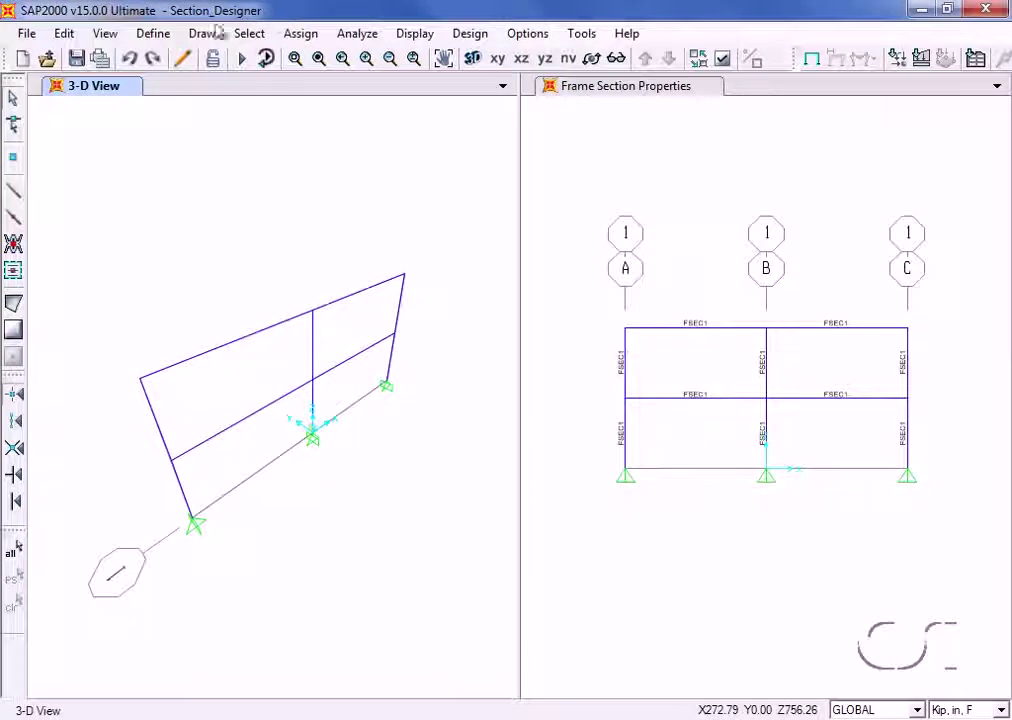
Add a new frame section property of the Section Designer type.
{"action": "left_click", "coordinate": [150, 33]}
{"action": "mouse_move", "coordinate": [158, 92]}
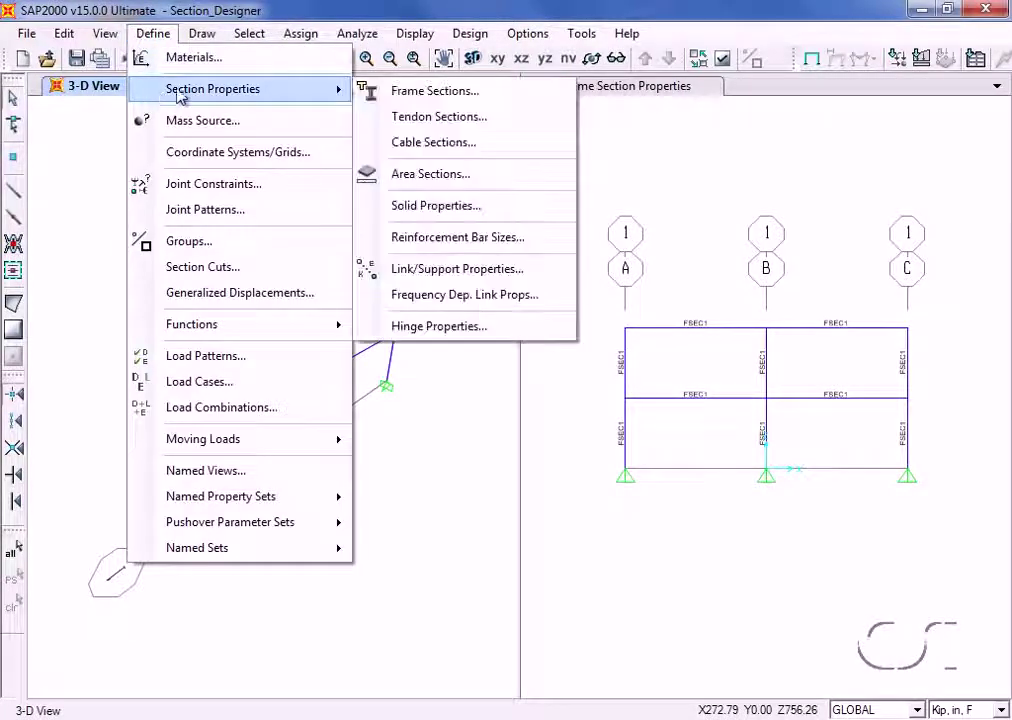
{"action": "left_click", "coordinate": [493, 95]}
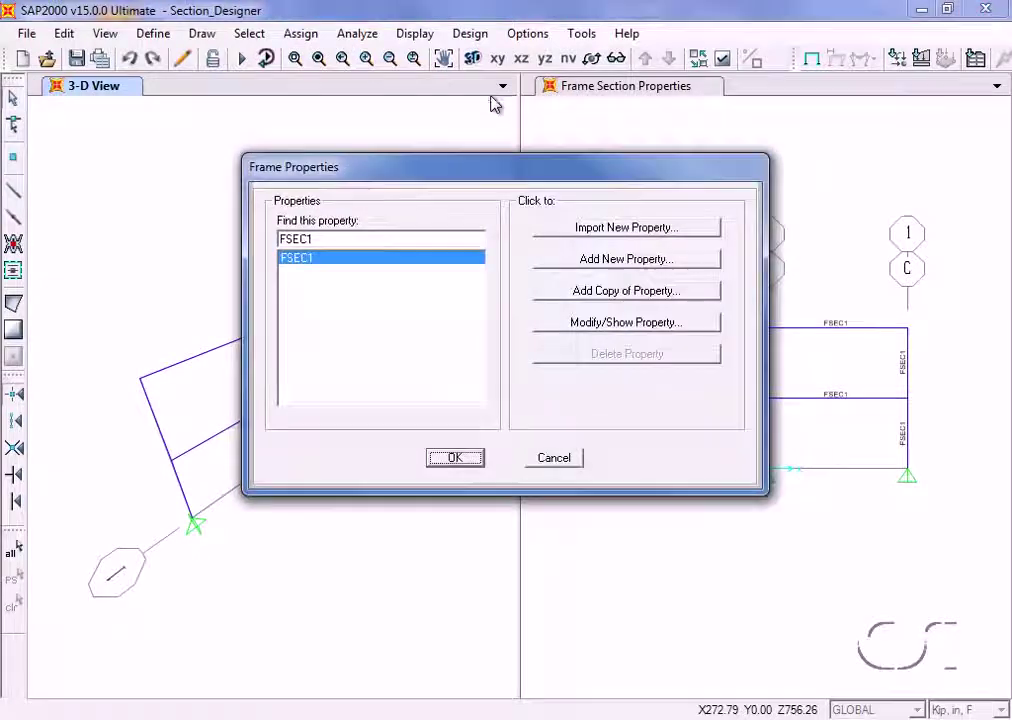
{"action": "left_click", "coordinate": [610, 262]}
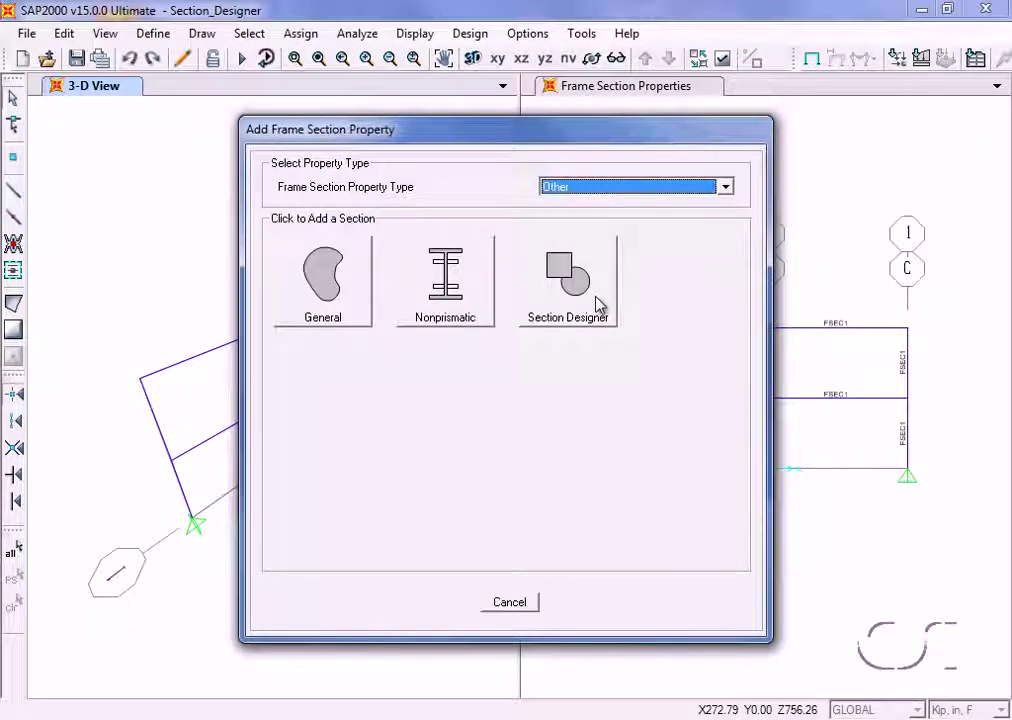
{"action": "left_click", "coordinate": [598, 304]}
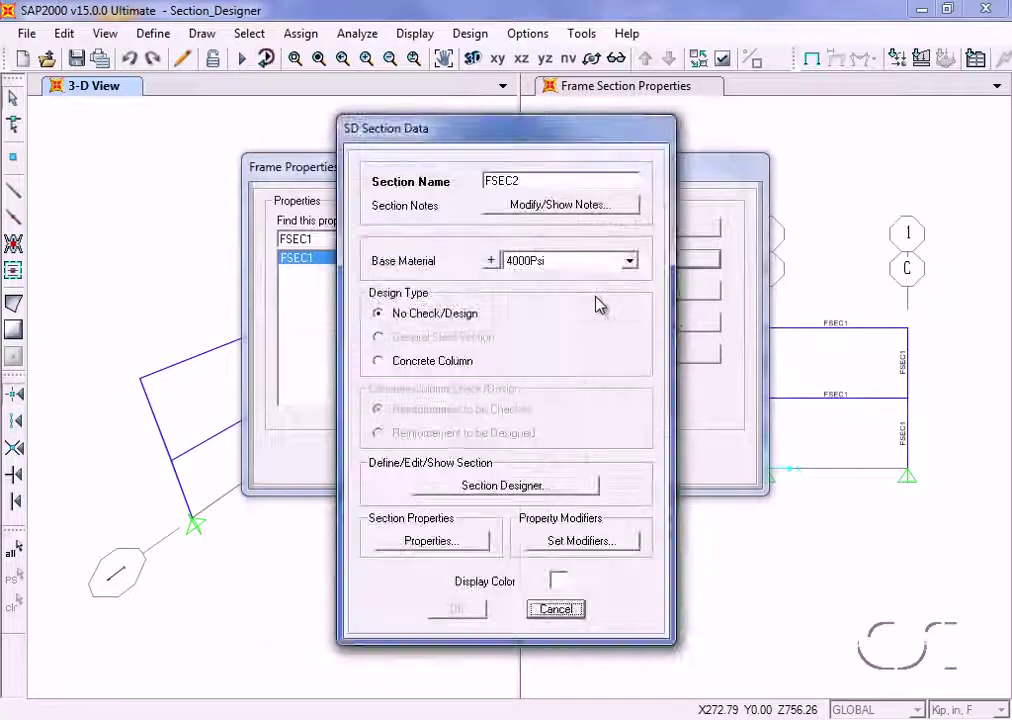
Name the section SD, set its design type to Concrete Column and open it for drawing in Section Designer.
{"action": "double_click", "coordinate": [528, 181]}
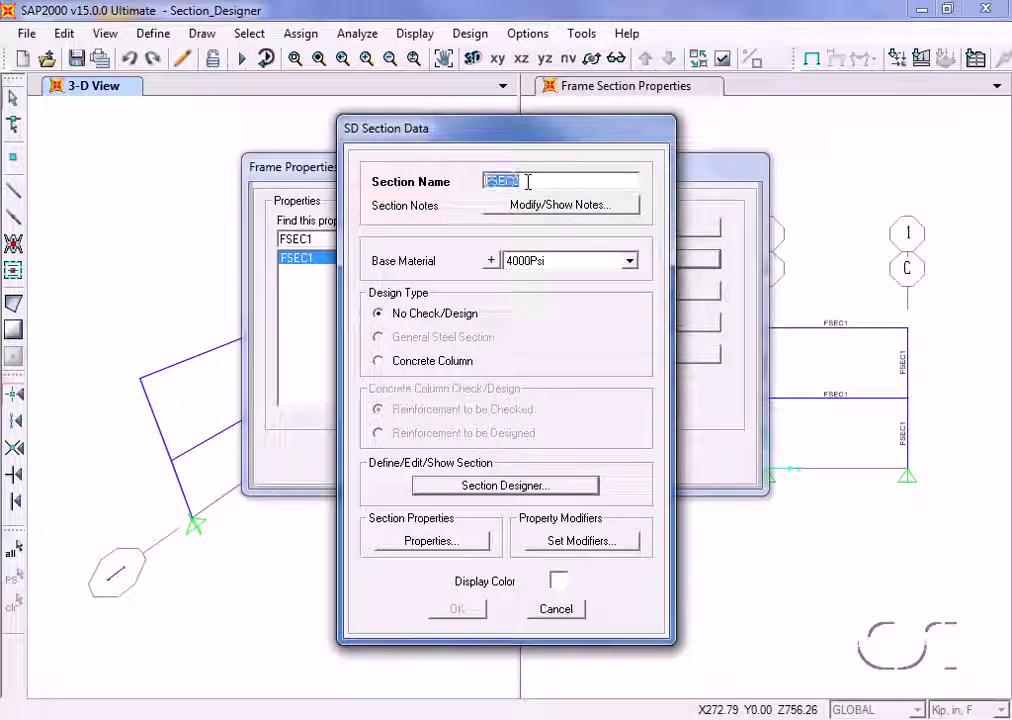
{"action": "type", "text": "SD"}
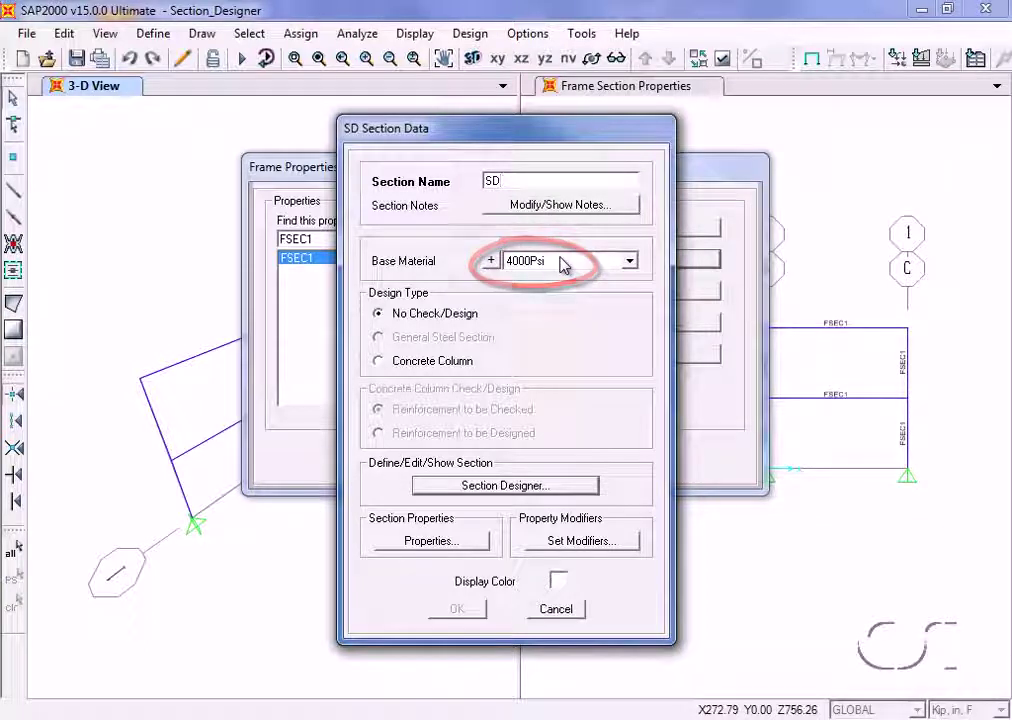
{"action": "left_click", "coordinate": [379, 361]}
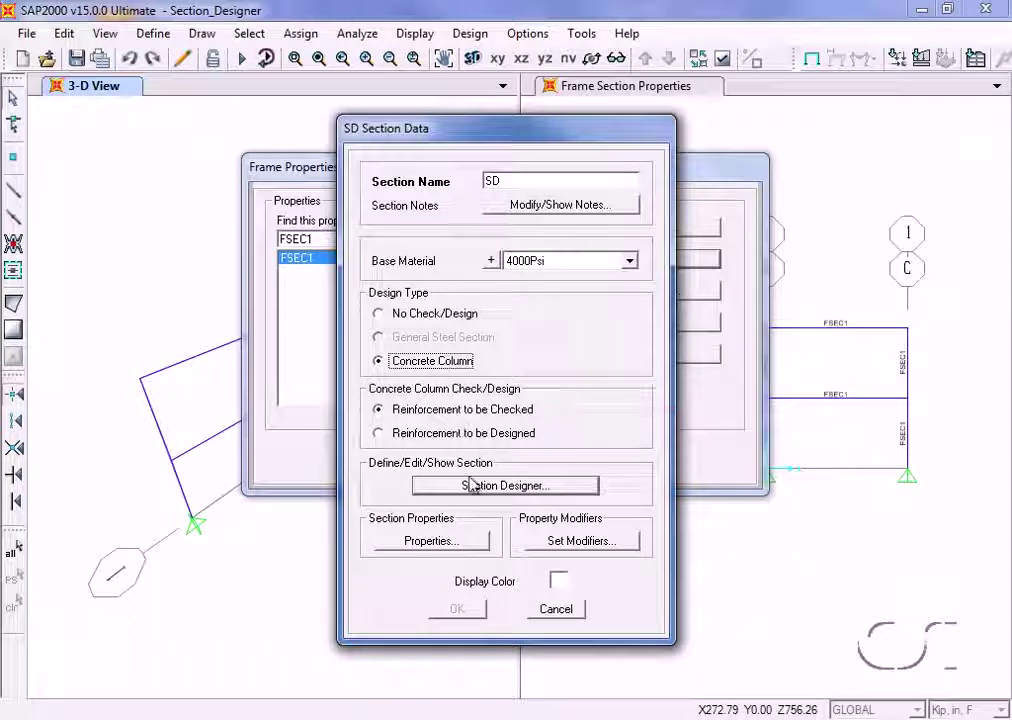
{"action": "left_click", "coordinate": [546, 487]}
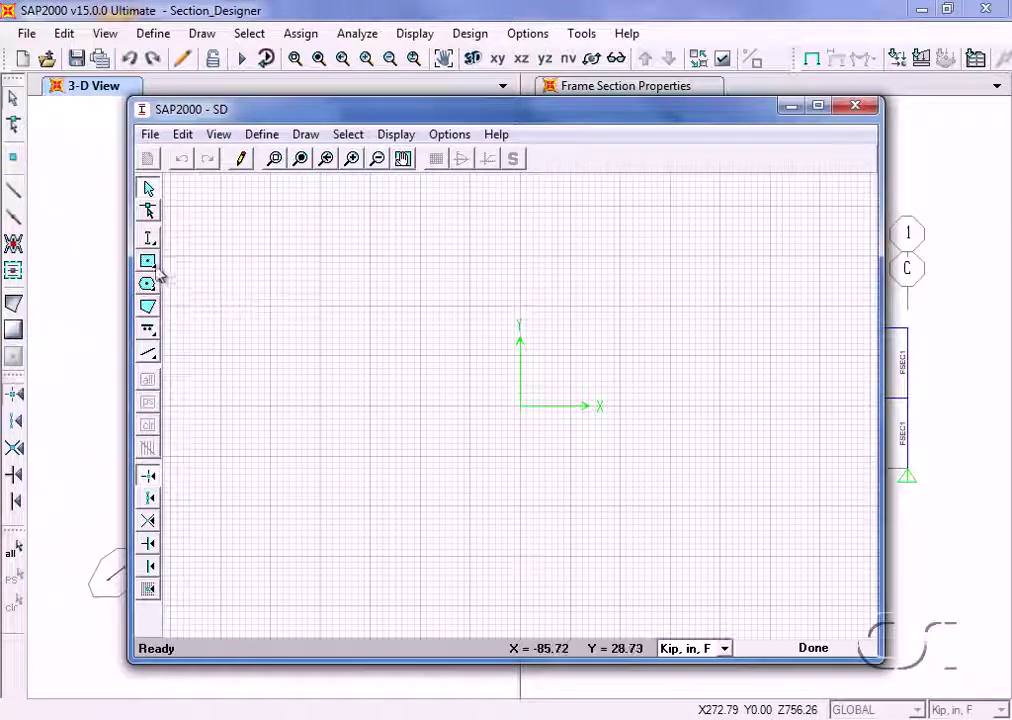
Place a solid rectangle centred on the origin of the section axes.
{"action": "mouse_move", "coordinate": [155, 268]}
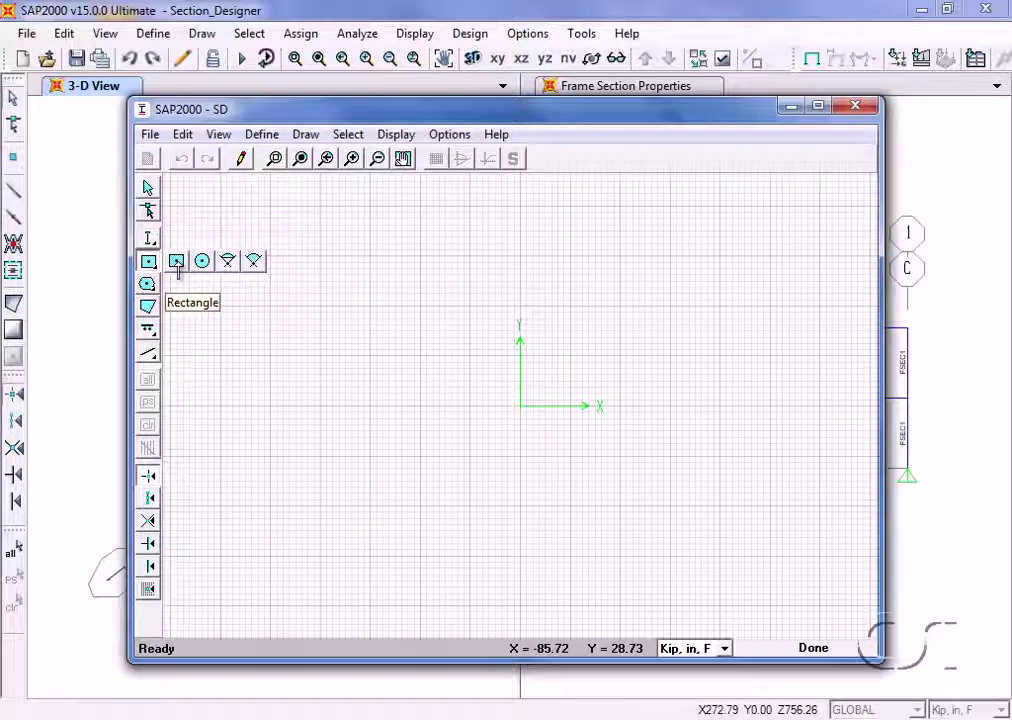
{"action": "left_click", "coordinate": [176, 263]}
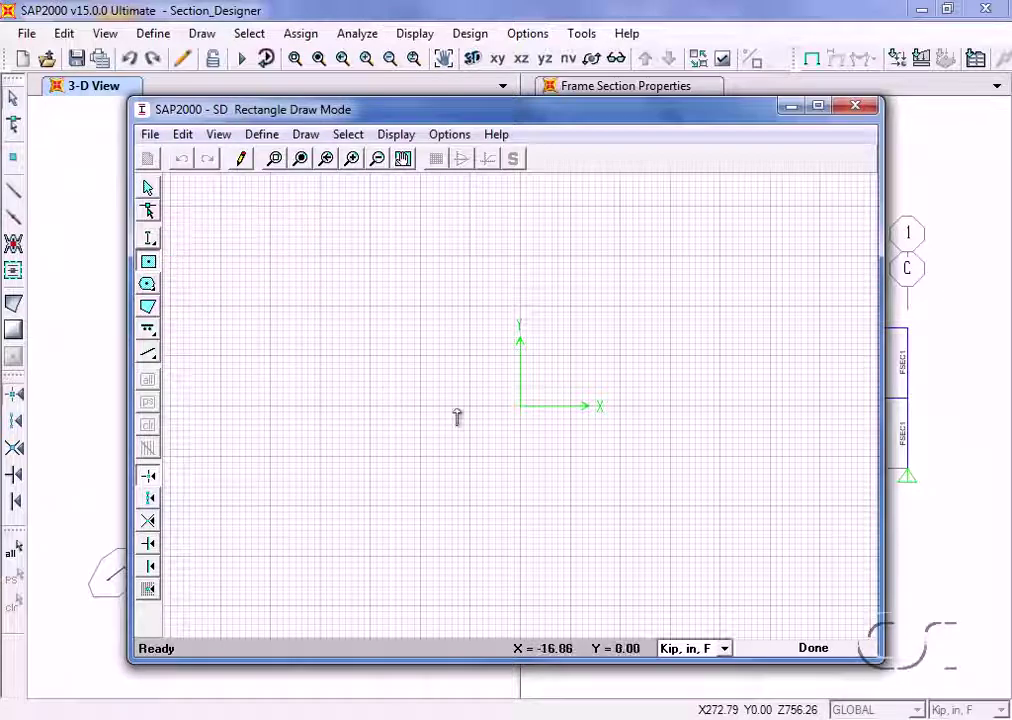
{"action": "left_click", "coordinate": [520, 406]}
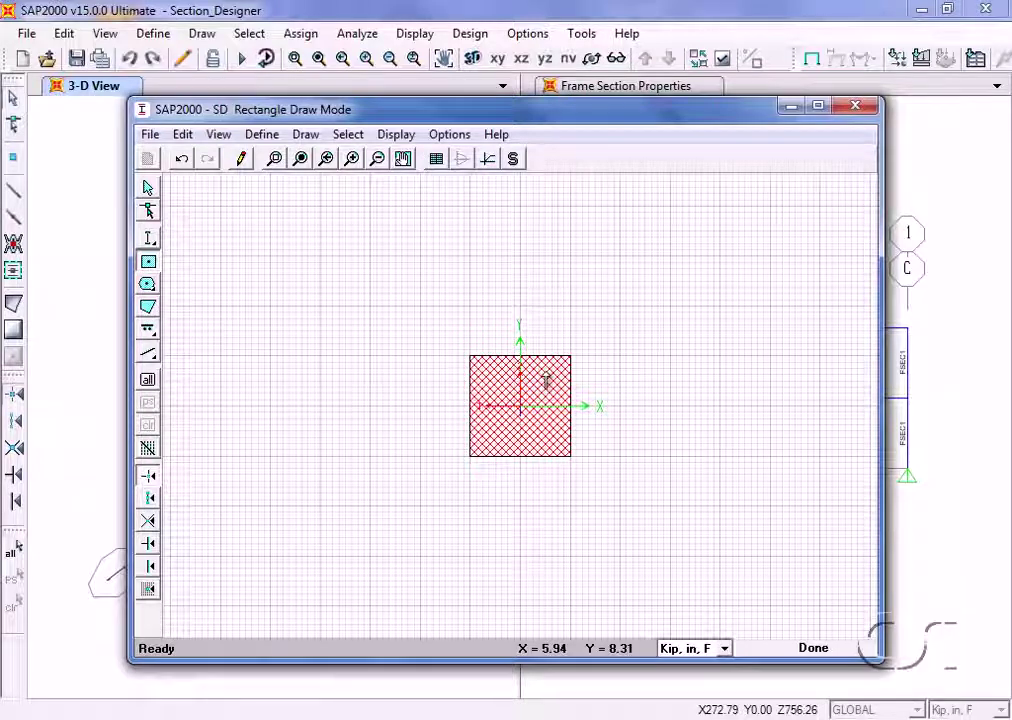
Set the solid rectangle's height to 16 in and its width to 12 in.
{"action": "right_click", "coordinate": [546, 381]}
{"action": "mouse_move", "coordinate": [510, 205]}
{"action": "left_mouse_down"}
{"action": "mouse_move", "coordinate": [379, 216]}
{"action": "mouse_move", "coordinate": [331, 204]}
{"action": "left_mouse_up"}
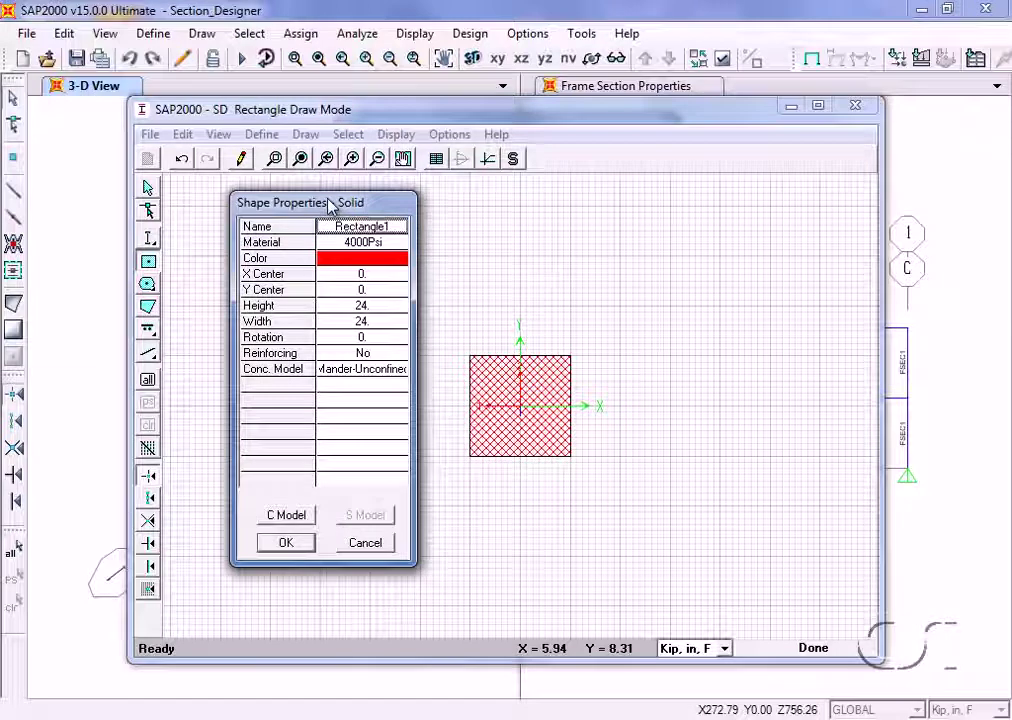
{"action": "left_click", "coordinate": [376, 308]}
{"action": "type", "text": "16"}
{"action": "left_click", "coordinate": [376, 322]}
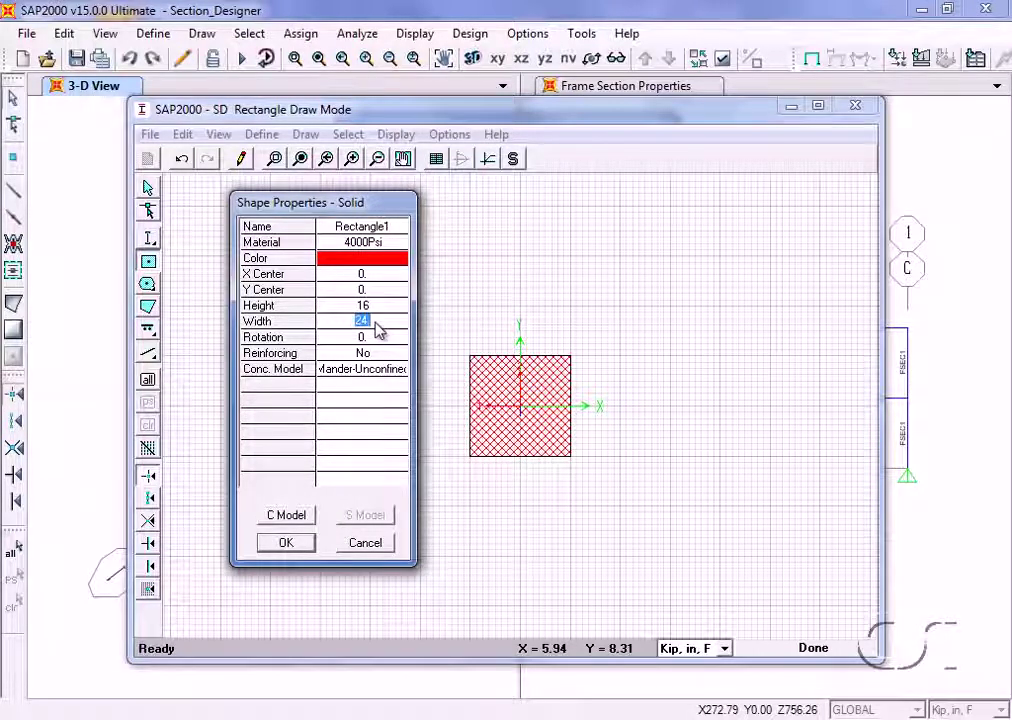
{"action": "type", "text": "12"}
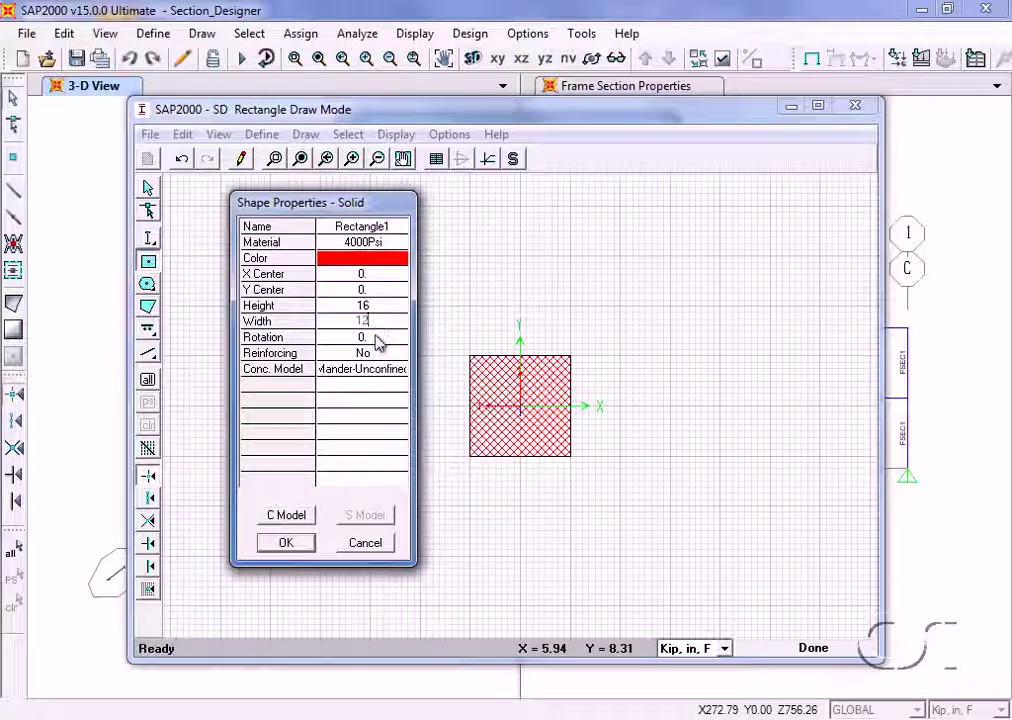
Set the rectangle's reinforcing to Yes and accept its shape properties.
{"action": "left_click", "coordinate": [378, 355]}
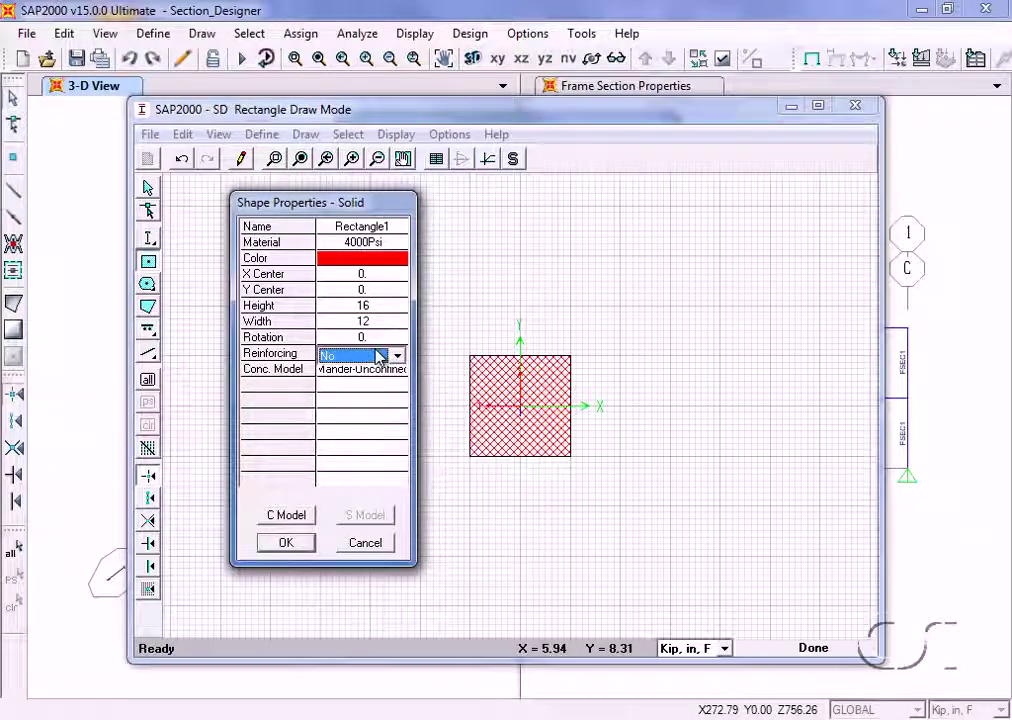
{"action": "left_click", "coordinate": [378, 355]}
{"action": "left_click", "coordinate": [362, 377]}
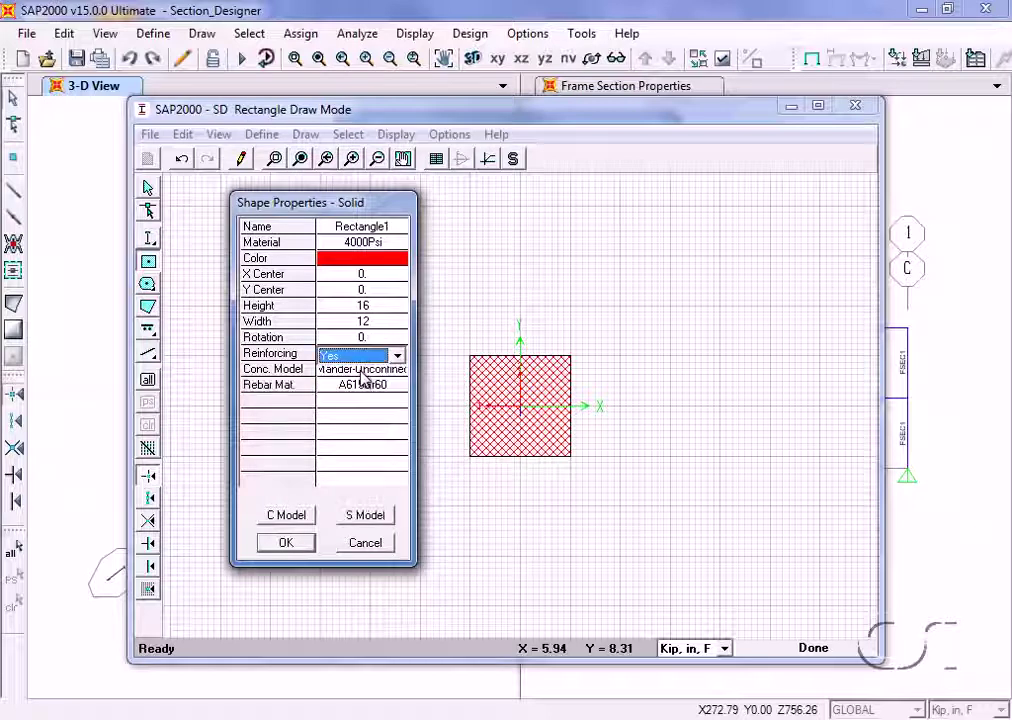
{"action": "left_click", "coordinate": [285, 543]}
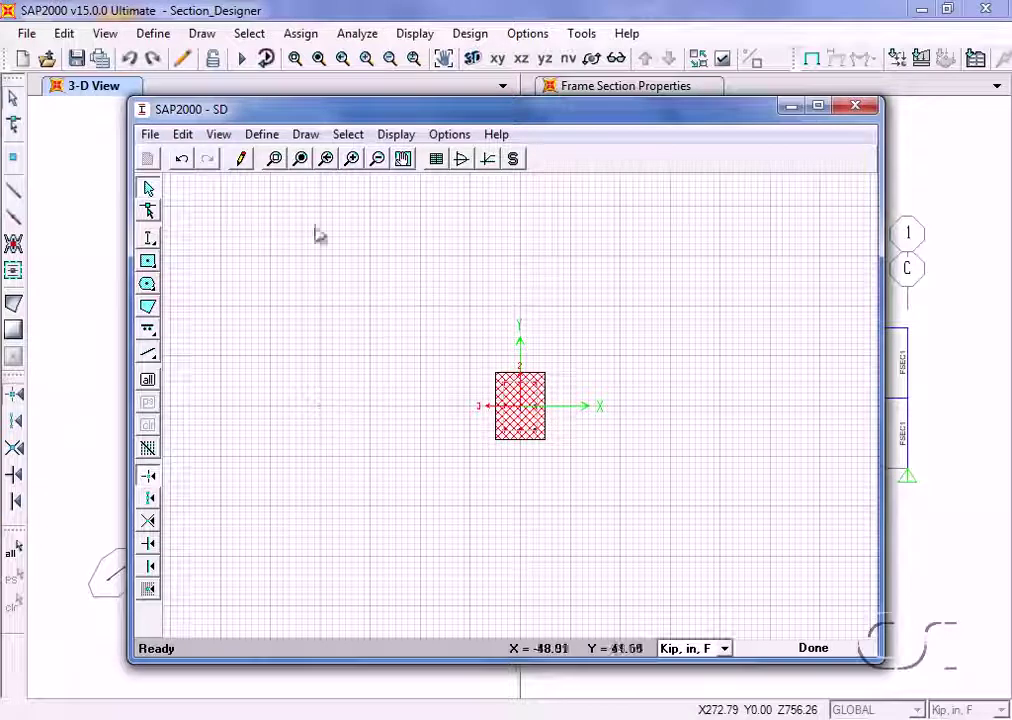
Set the rectangle's edge reinforcing bar cover to 1.5 in and apply it to all edges.
{"action": "left_click", "coordinate": [301, 160]}
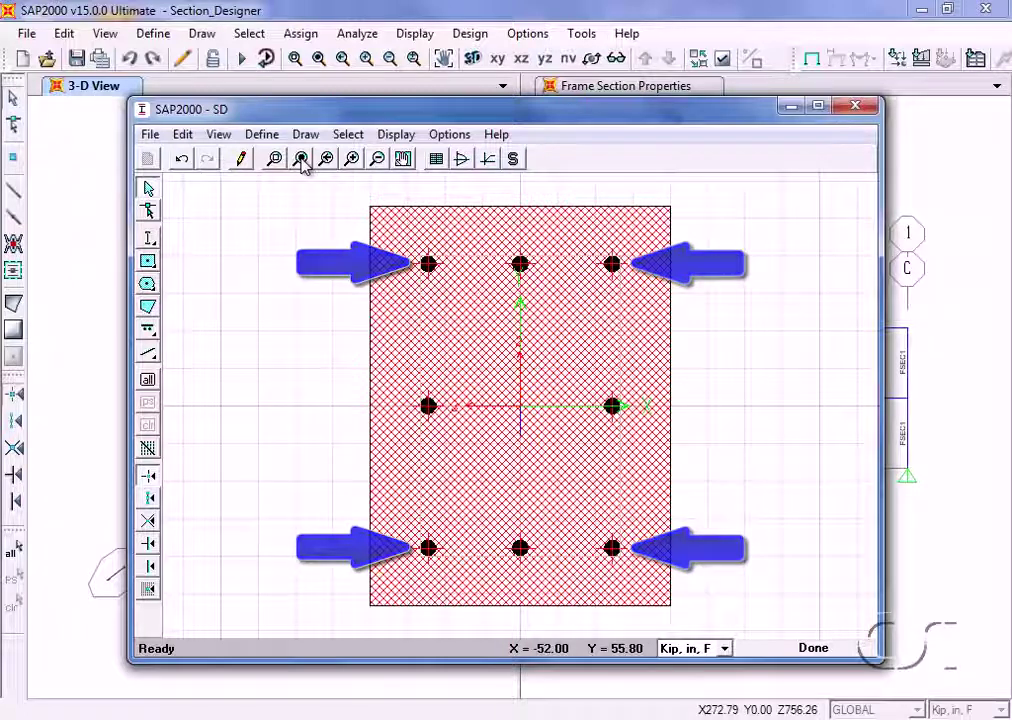
{"action": "right_click", "coordinate": [613, 410]}
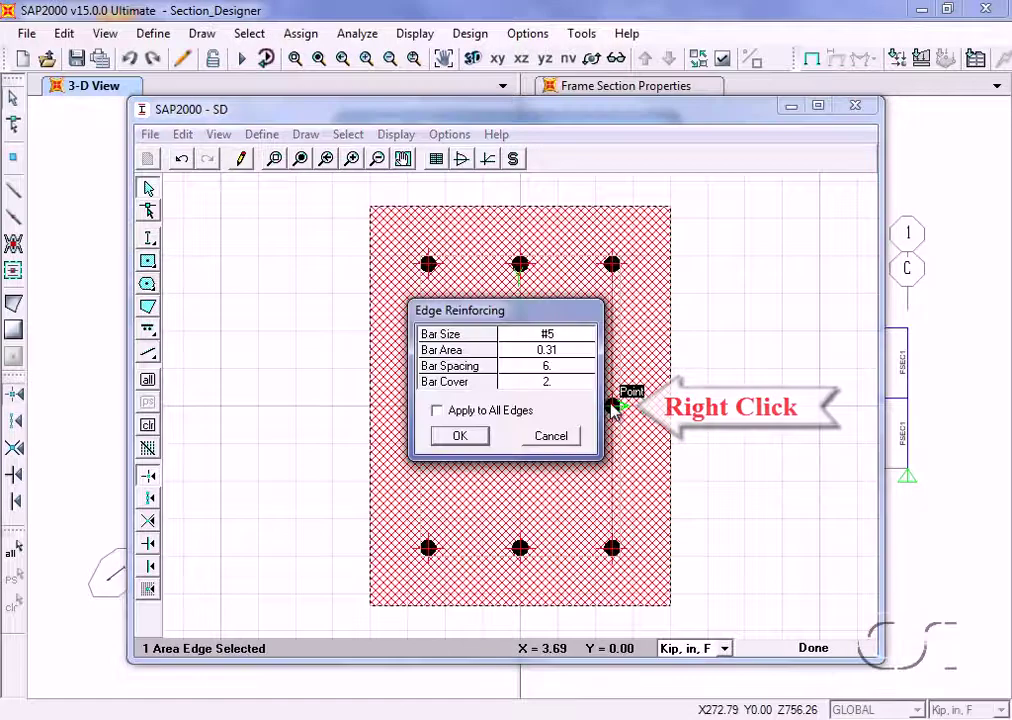
{"action": "double_click", "coordinate": [558, 384]}
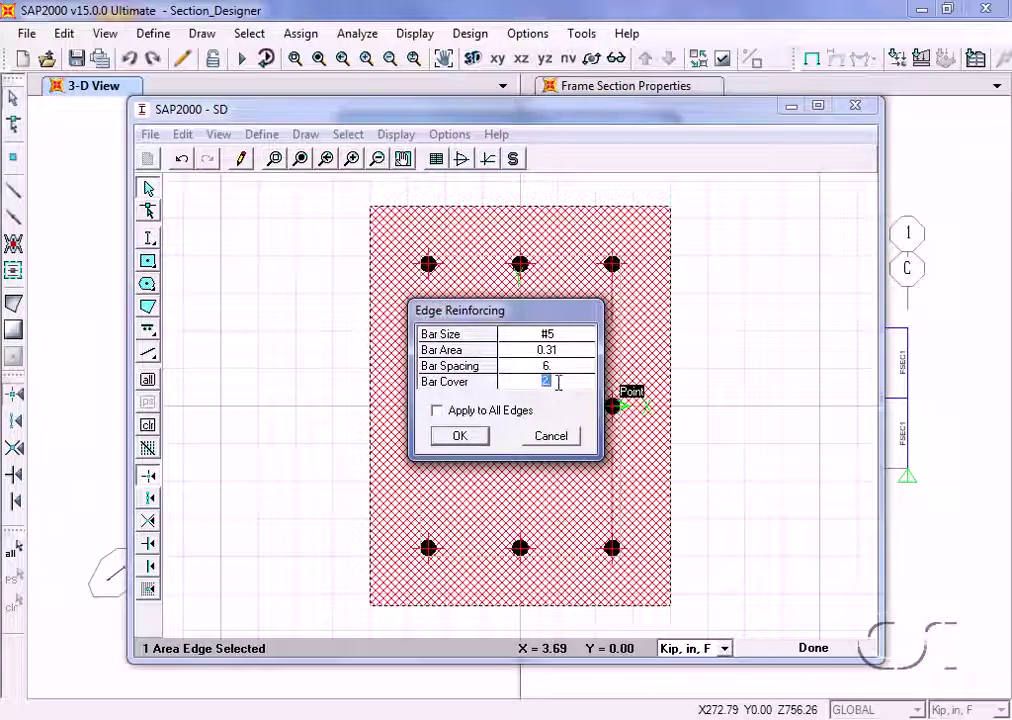
{"action": "type", "text": "1.5"}
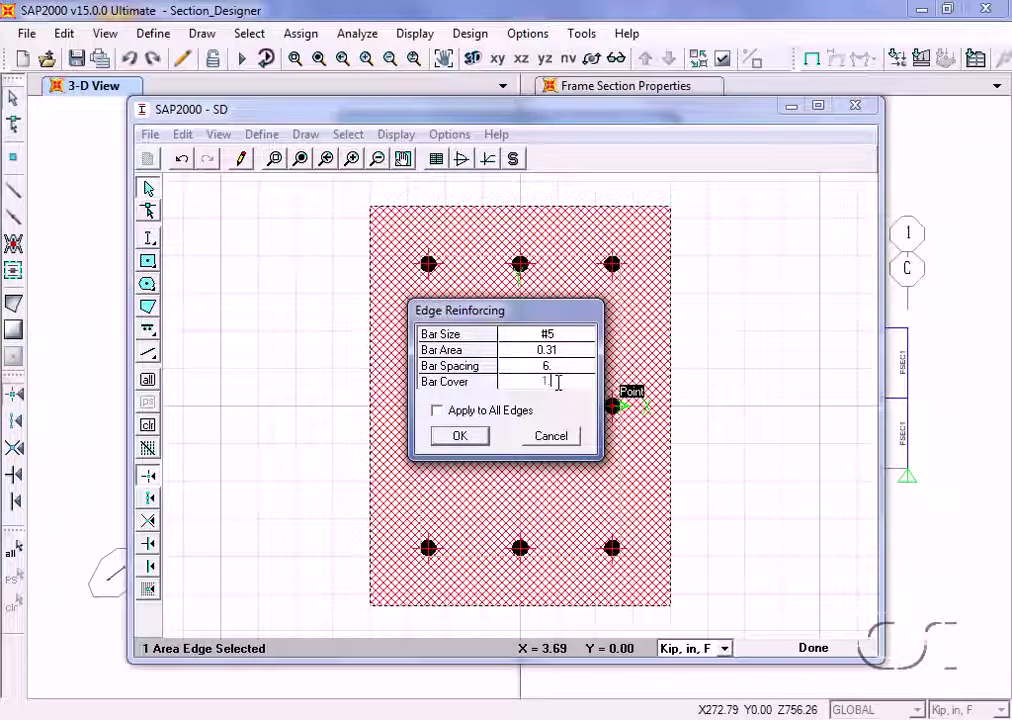
{"action": "left_click", "coordinate": [437, 411]}
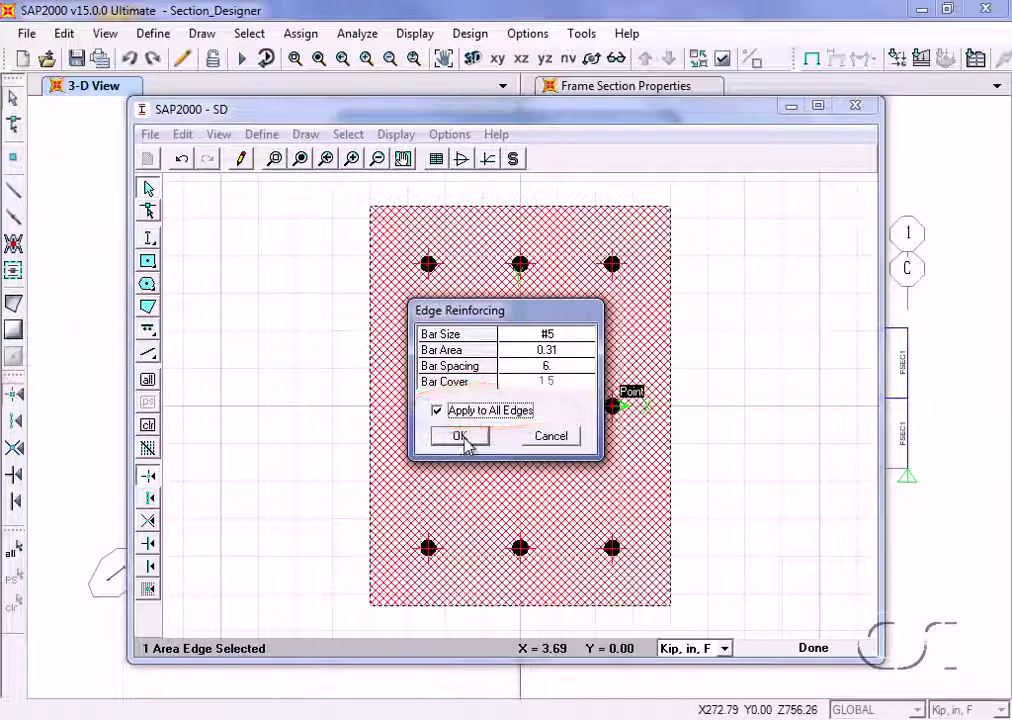
{"action": "left_click", "coordinate": [463, 436]}
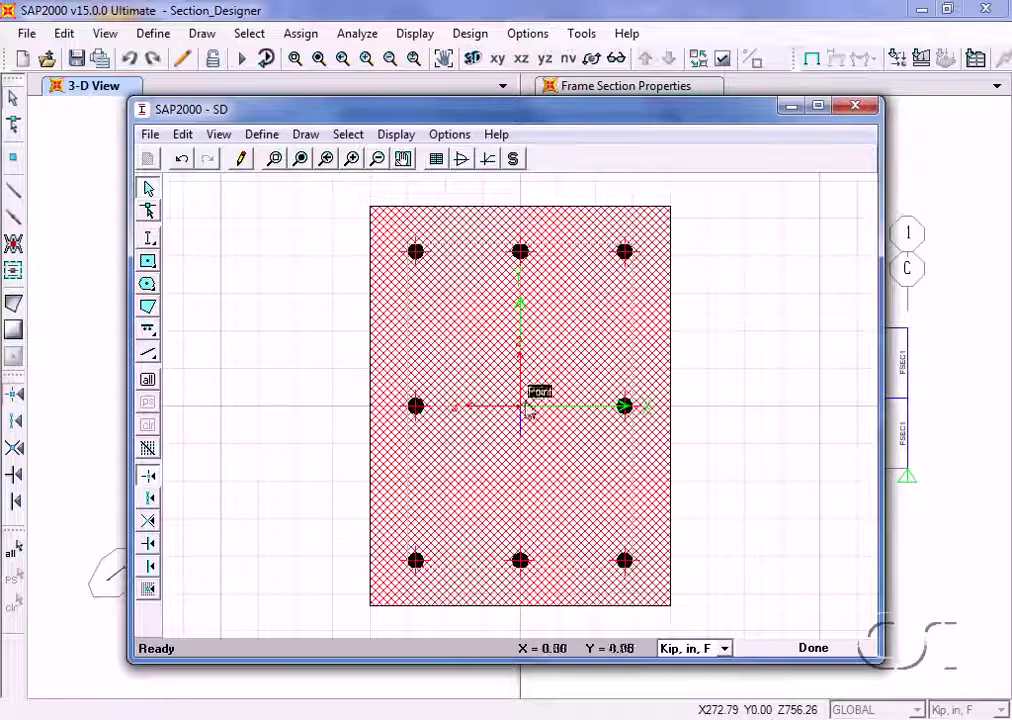
Remove the edge reinforcing along the rectangle's top edge by setting its bar size to NONE.
{"action": "left_click", "coordinate": [521, 258]}
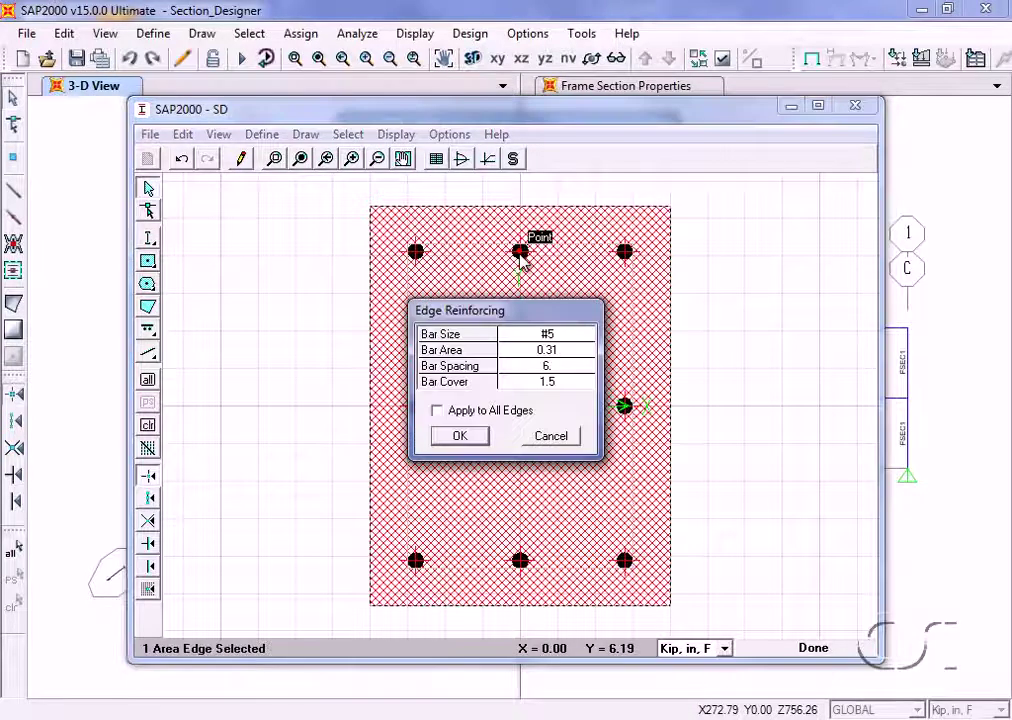
{"action": "left_click", "coordinate": [546, 338]}
{"action": "left_click", "coordinate": [548, 339]}
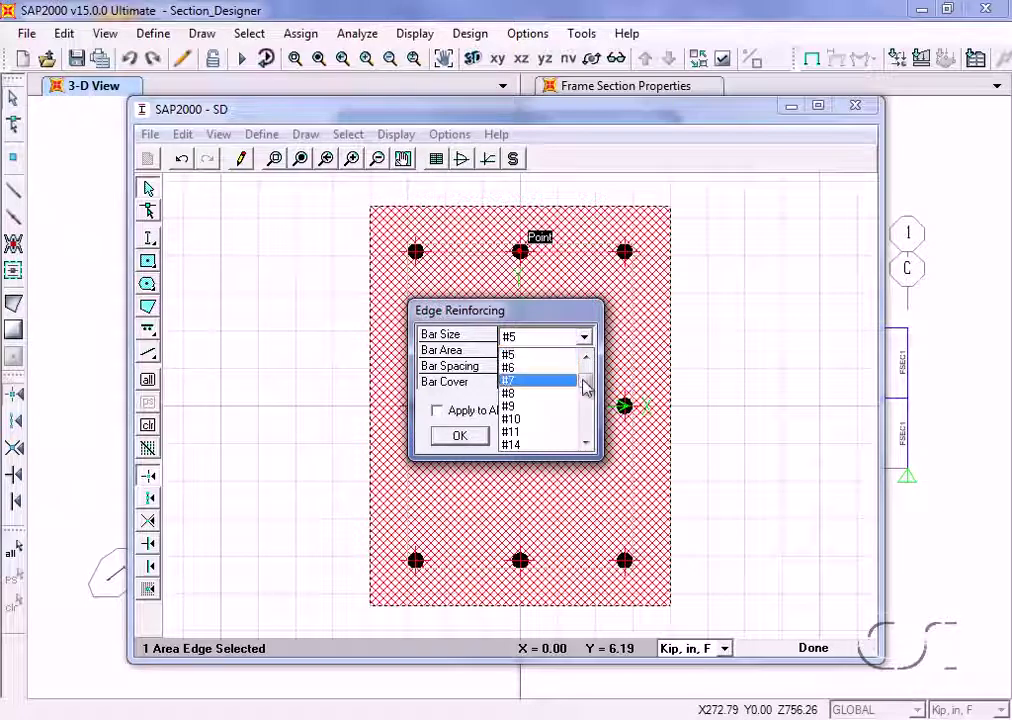
{"action": "left_click_drag", "start_coordinate": [583, 386], "coordinate": [584, 442]}
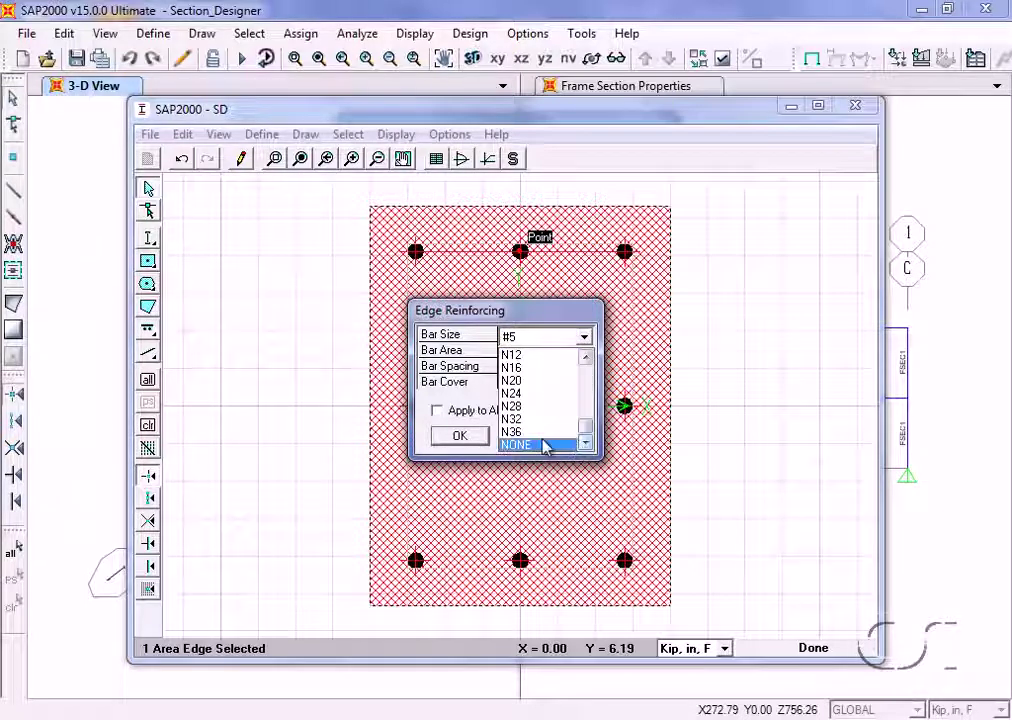
{"action": "left_click", "coordinate": [545, 445]}
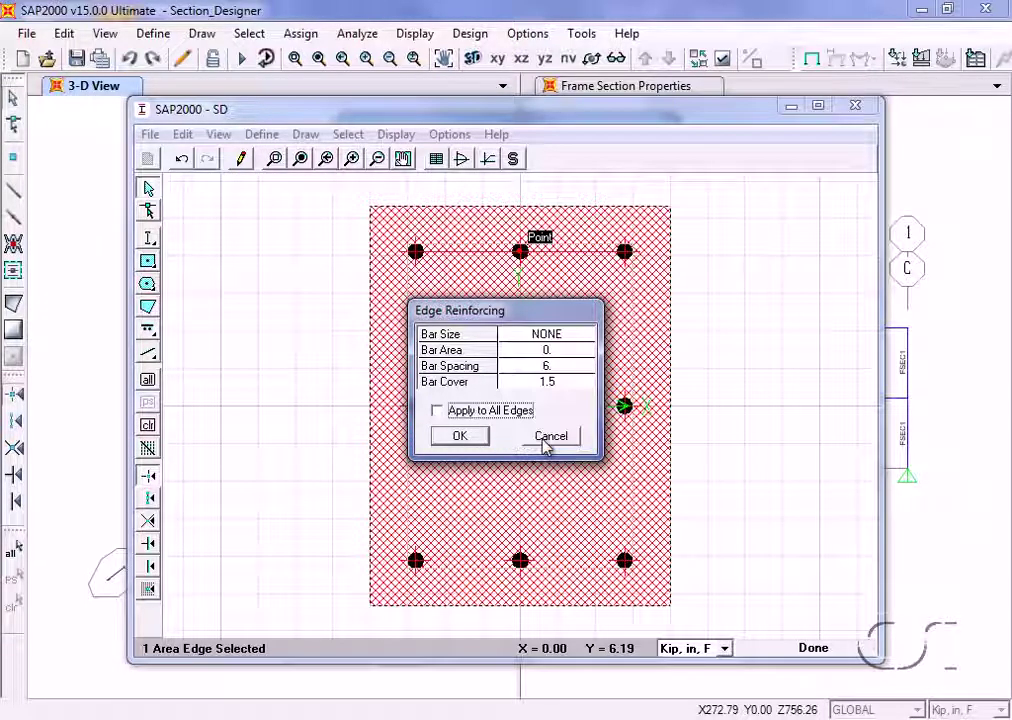
{"action": "left_click", "coordinate": [546, 382]}
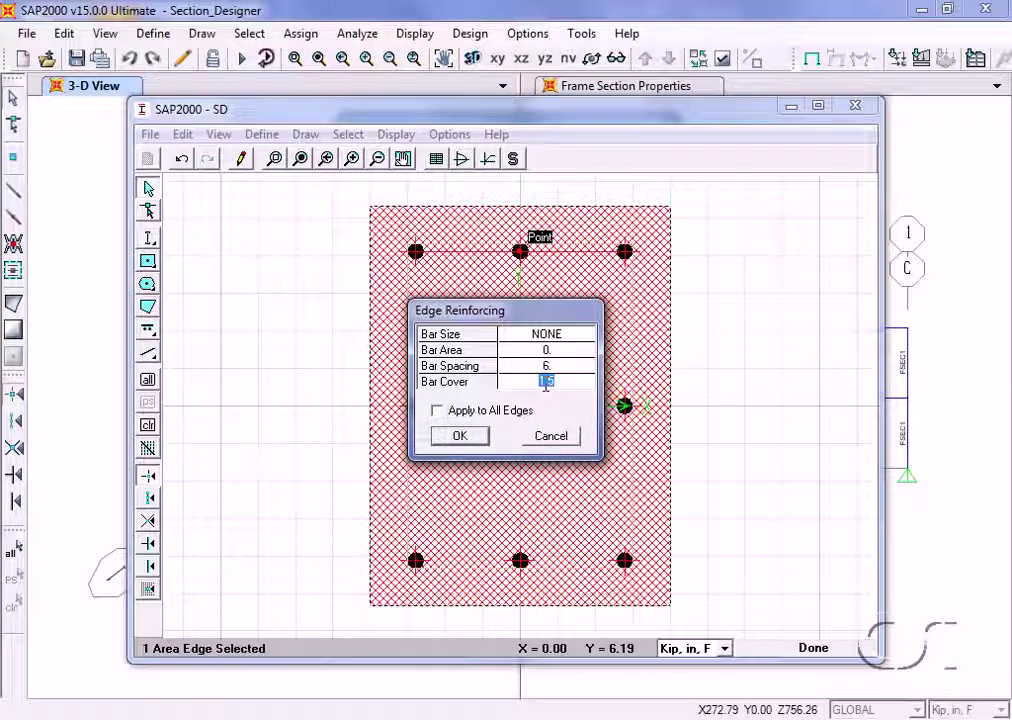
{"action": "left_click", "coordinate": [478, 438]}
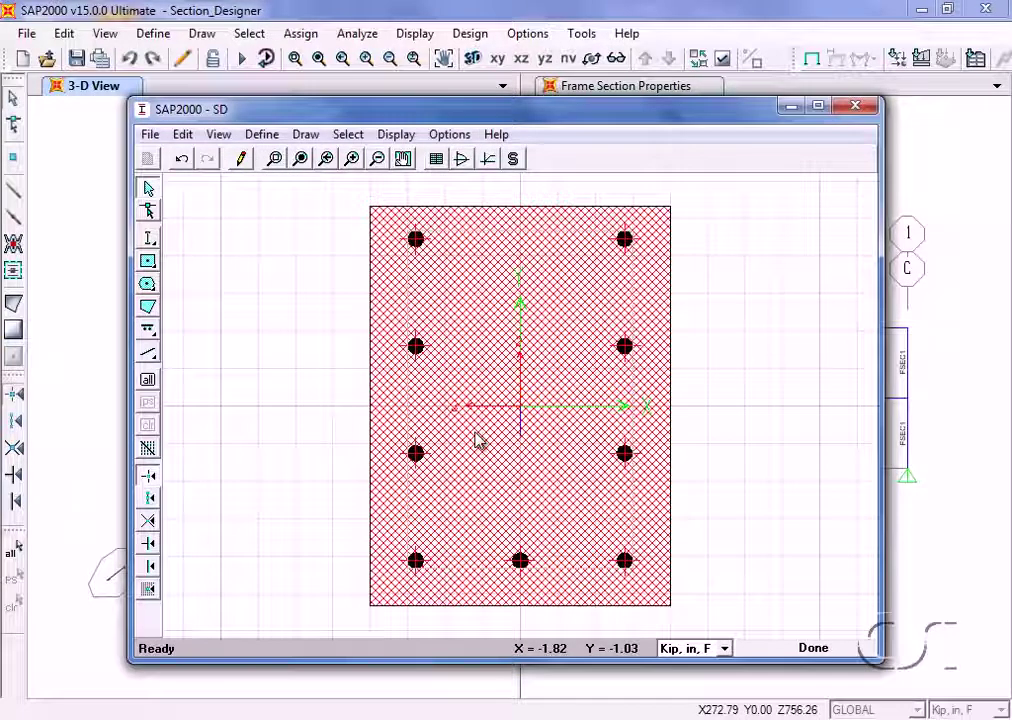
Set the edge reinforcing bar size of the rectangle's right edge to NONE.
{"action": "double_click", "coordinate": [628, 355]}
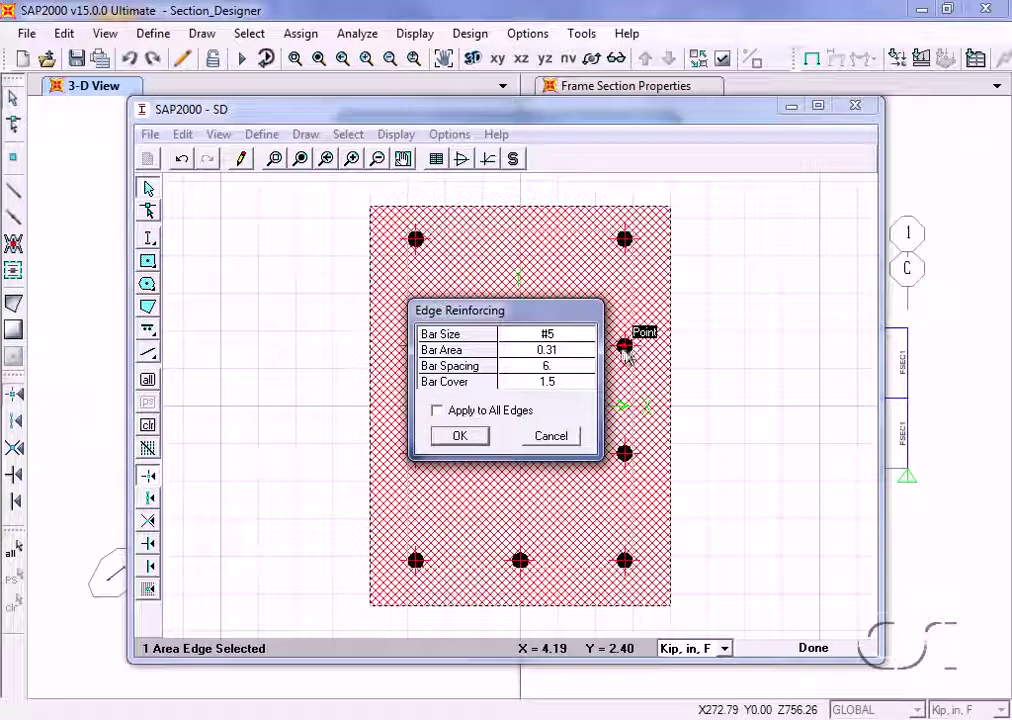
{"action": "left_click", "coordinate": [566, 338]}
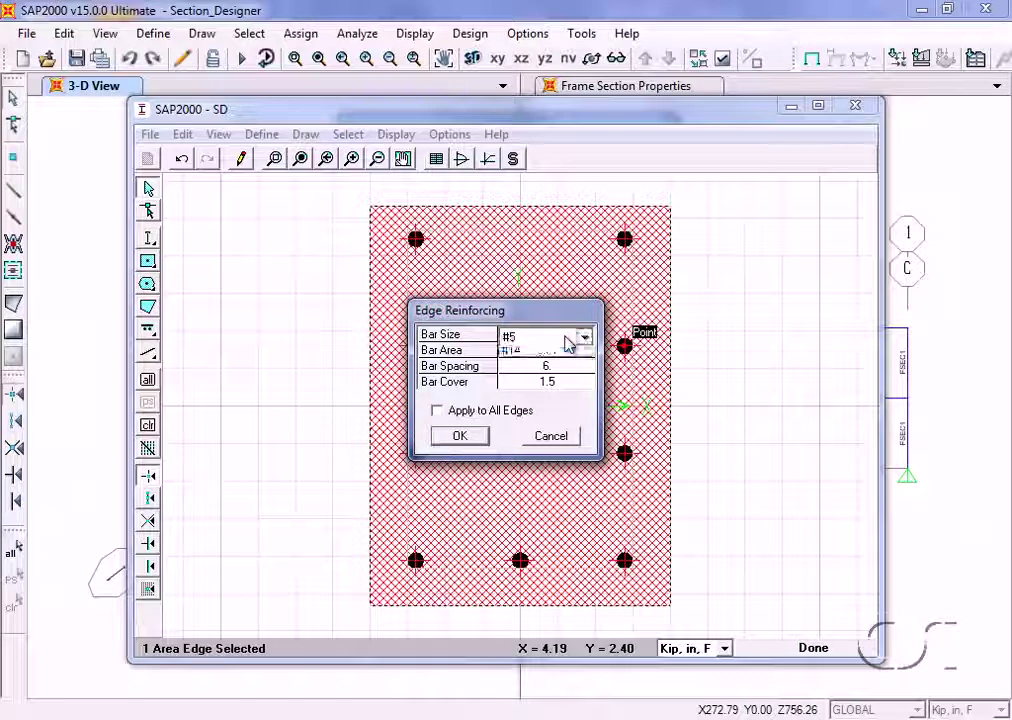
{"action": "left_click", "coordinate": [567, 341]}
{"action": "left_click_drag", "start_coordinate": [592, 384], "coordinate": [588, 452]}
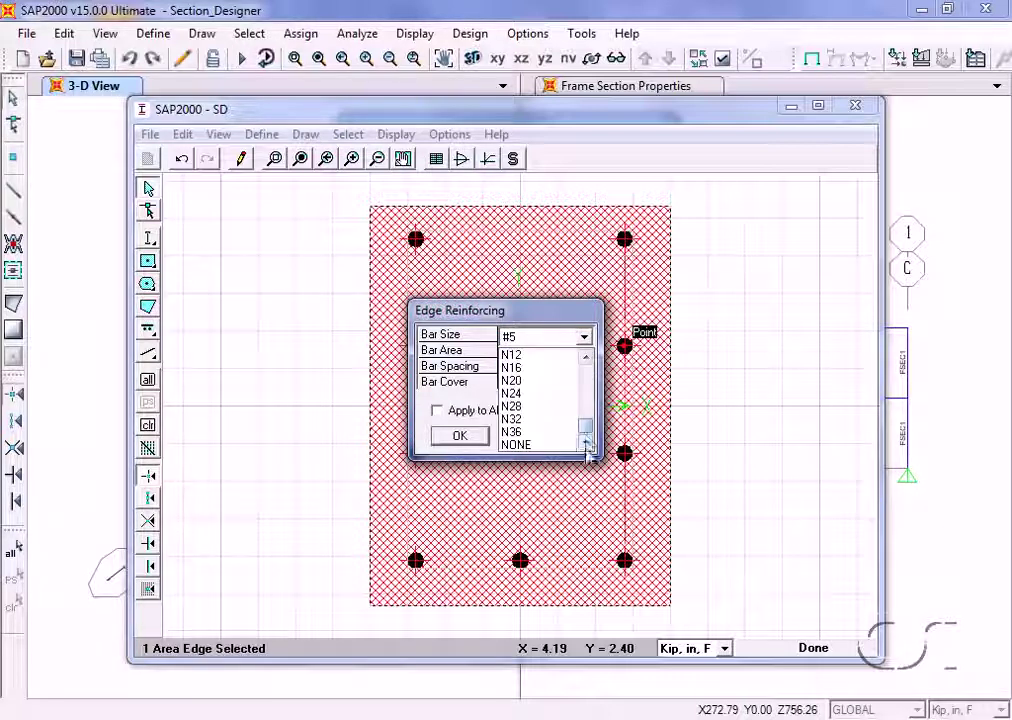
{"action": "left_click", "coordinate": [543, 446]}
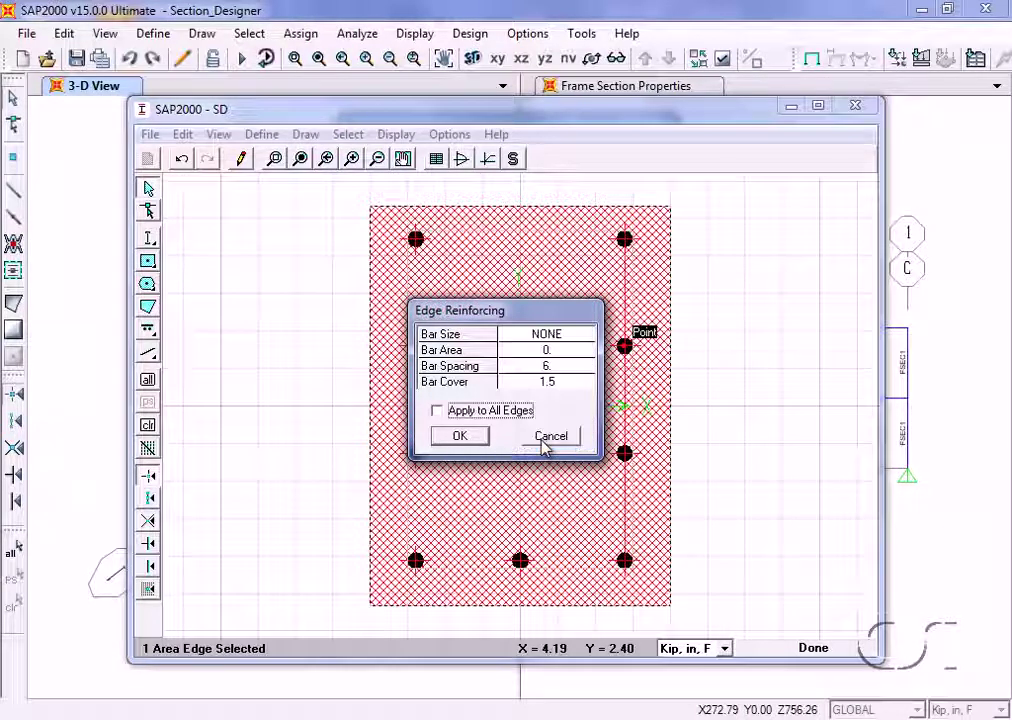
{"action": "left_click", "coordinate": [460, 437]}
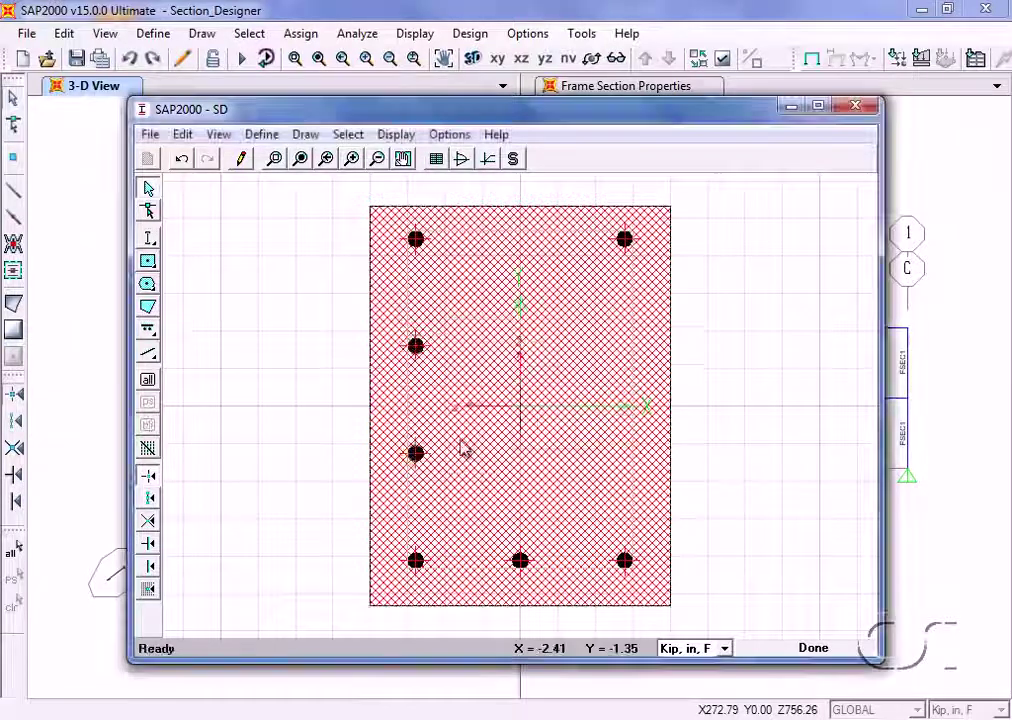
Set the edge reinforcing bar size of the rectangle's left edge to NONE.
{"action": "right_click", "coordinate": [417, 349]}
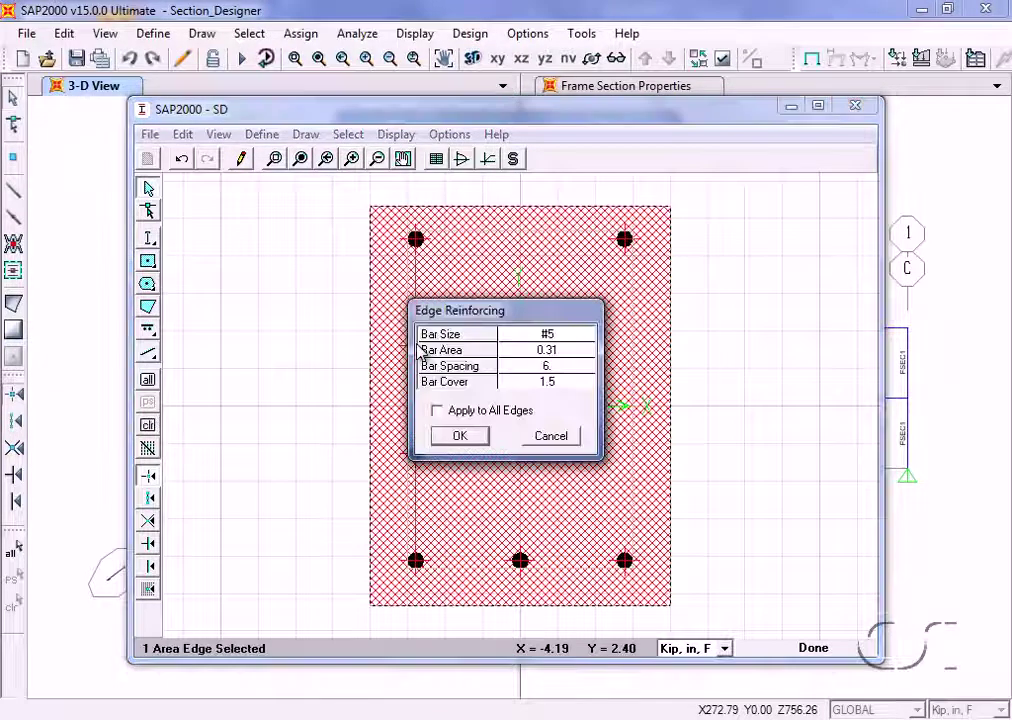
{"action": "left_click", "coordinate": [557, 345]}
{"action": "left_click", "coordinate": [566, 343]}
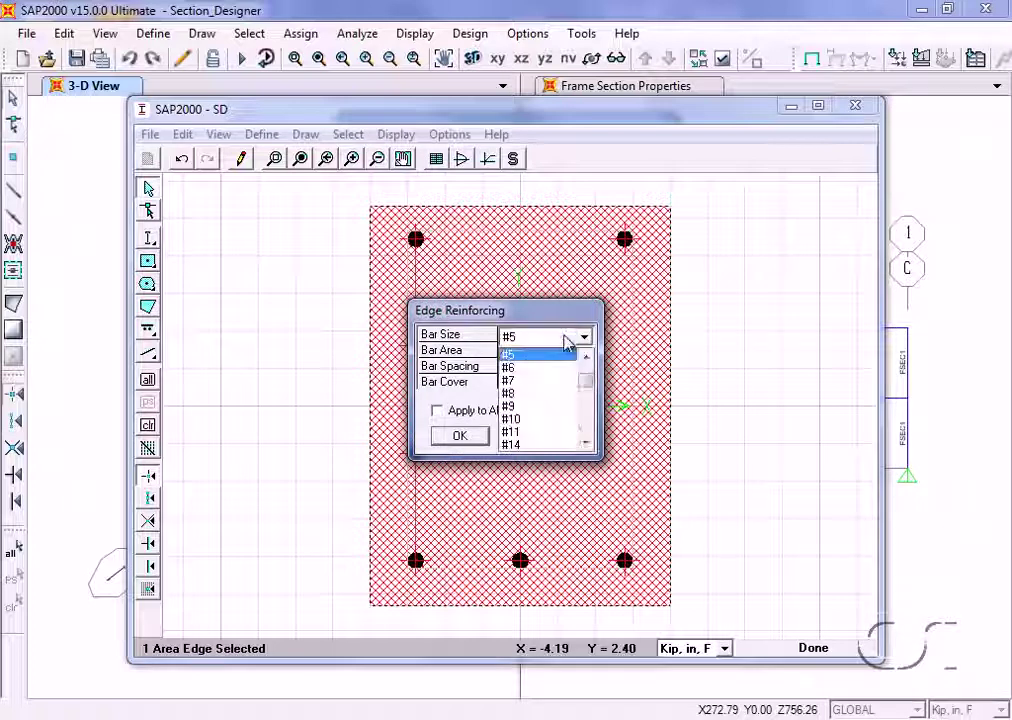
{"action": "left_click_drag", "start_coordinate": [589, 382], "coordinate": [587, 428]}
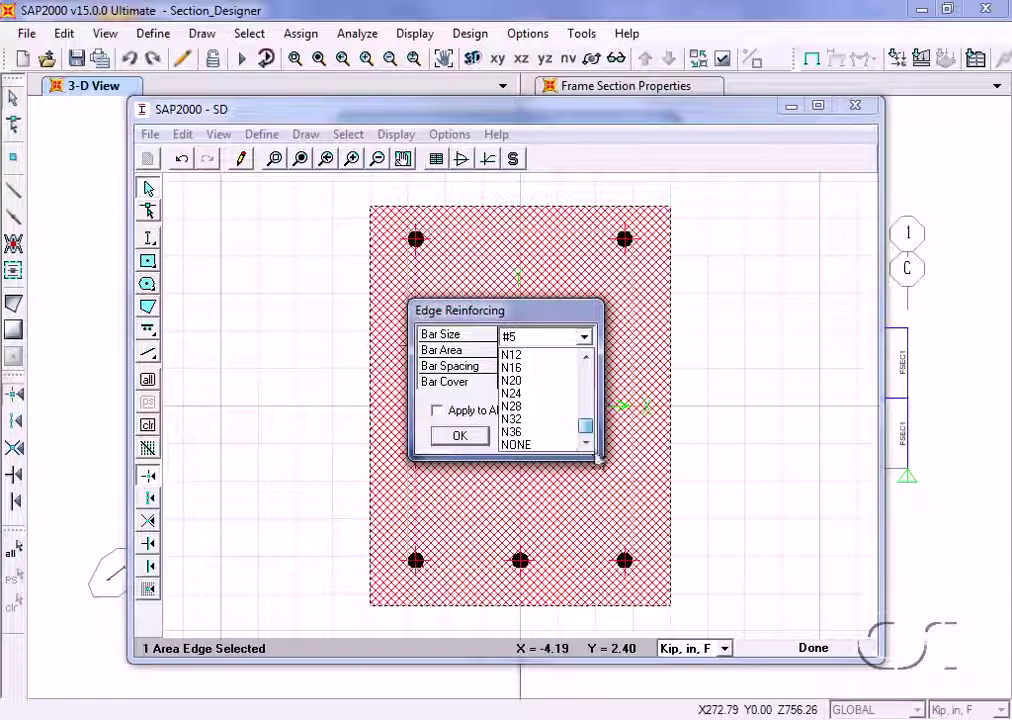
{"action": "left_click", "coordinate": [540, 446]}
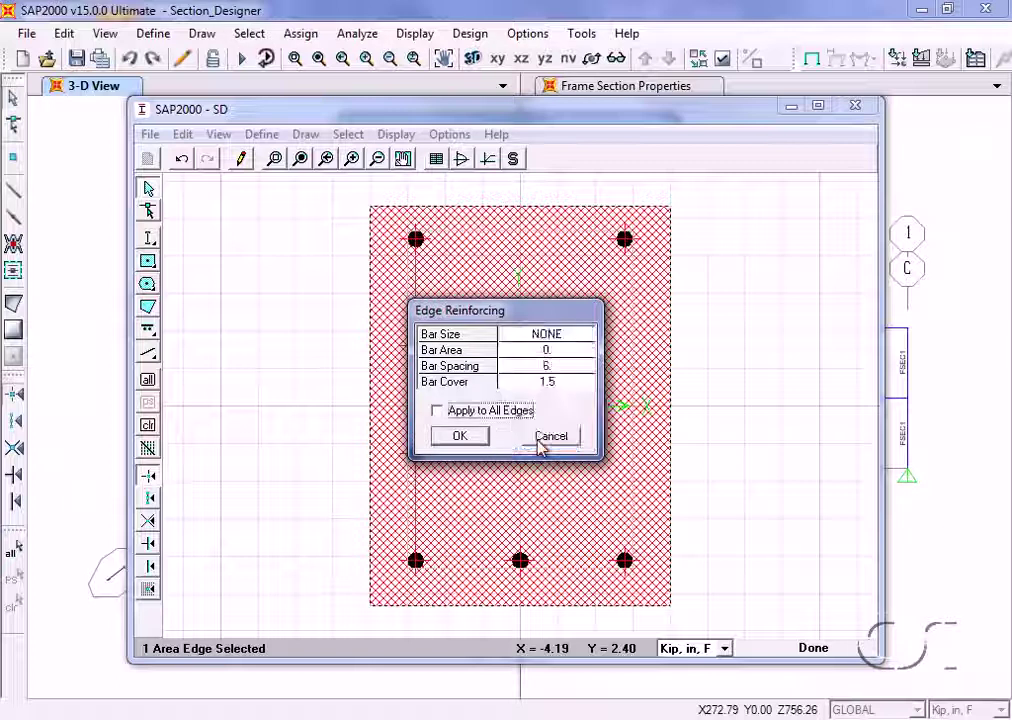
{"action": "left_click", "coordinate": [470, 441]}
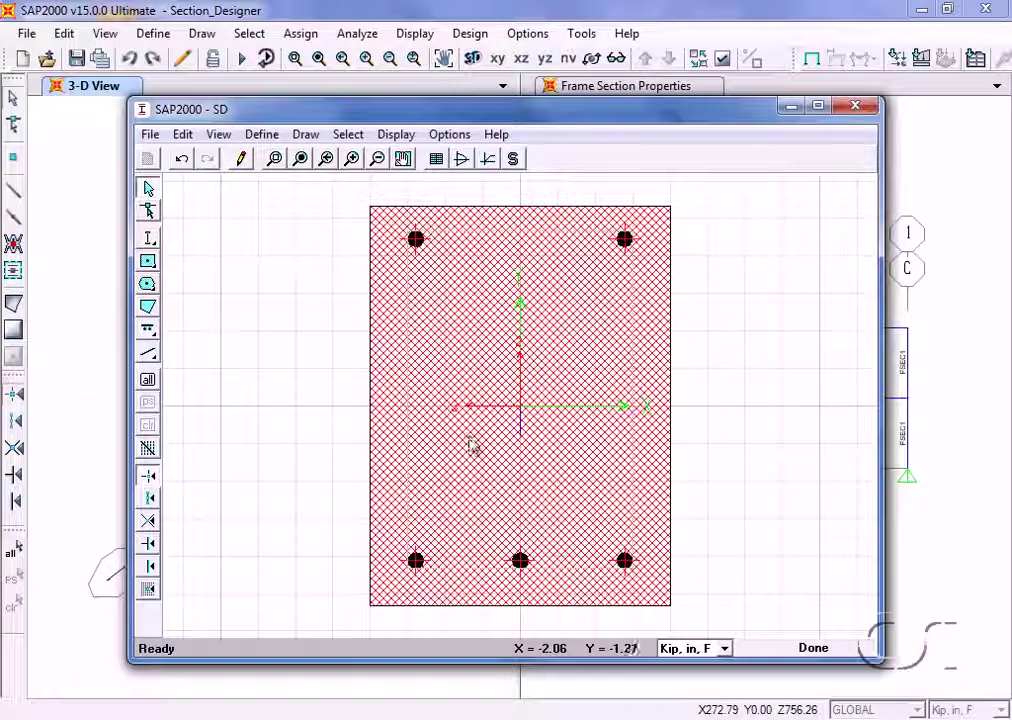
Set the corner point reinforcing of the rectangle to #8 bars and apply it to all corners.
{"action": "right_click", "coordinate": [624, 241]}
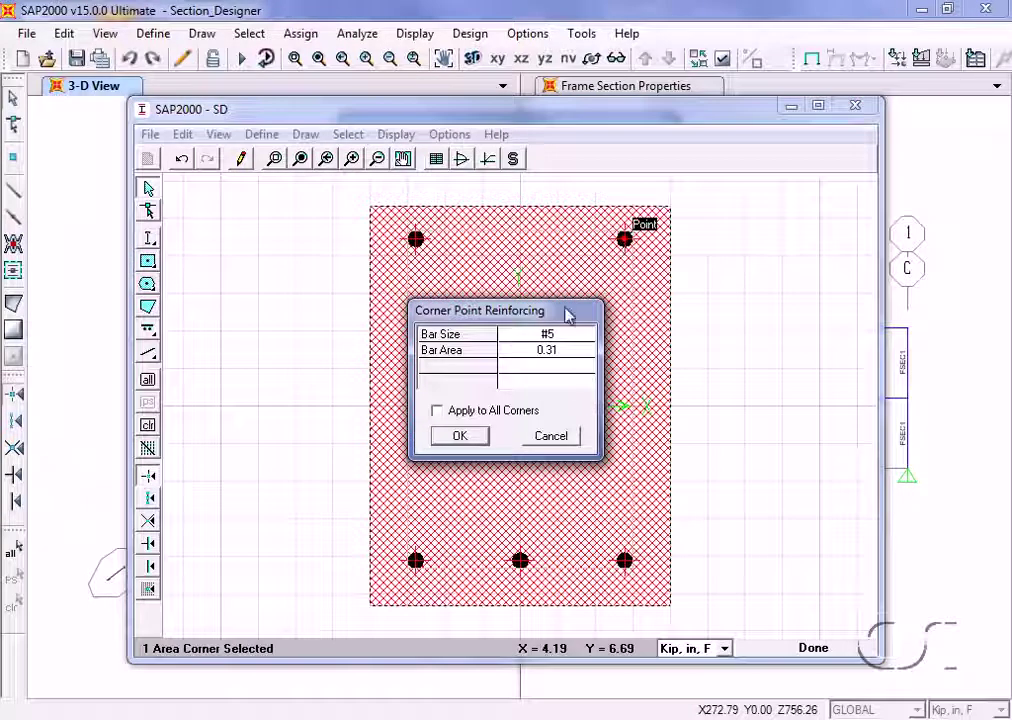
{"action": "left_click", "coordinate": [568, 338]}
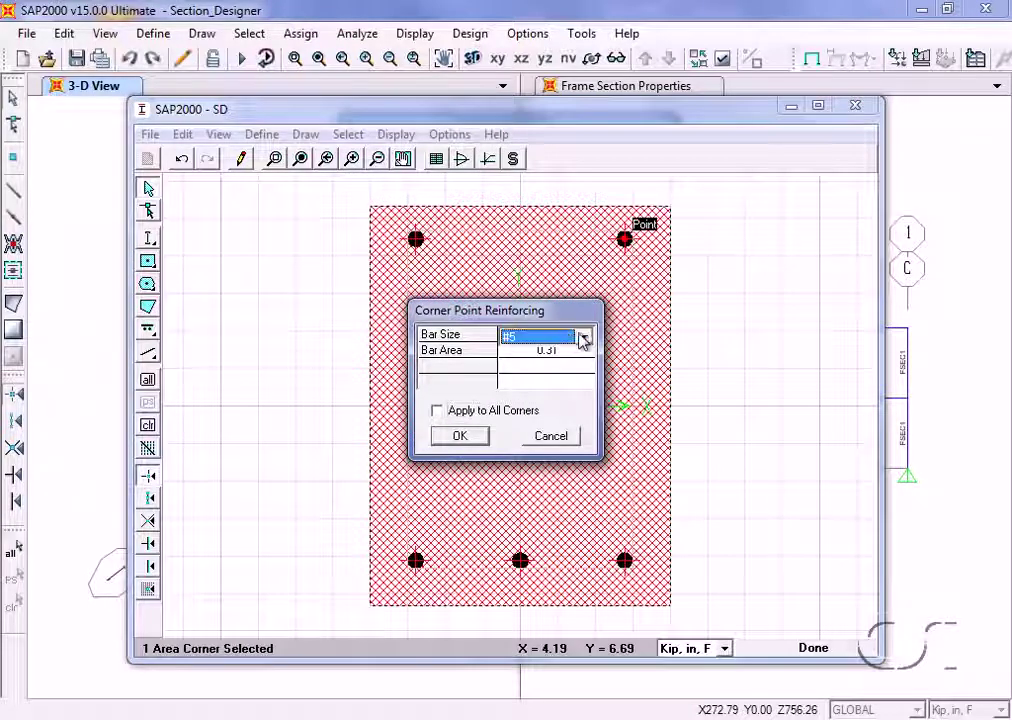
{"action": "left_click", "coordinate": [584, 340]}
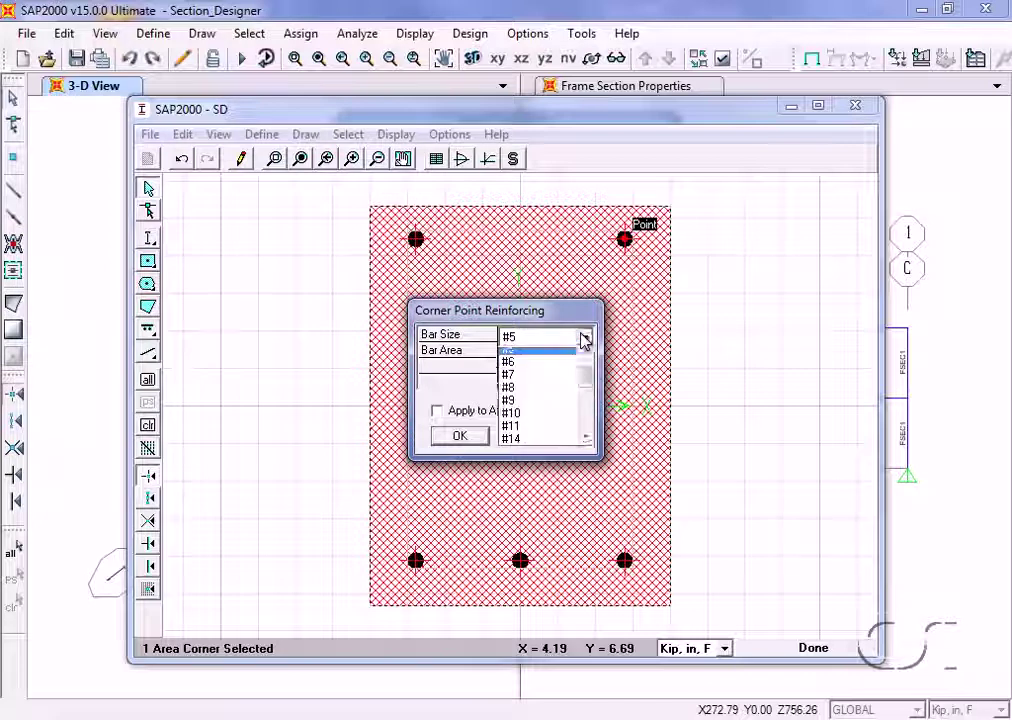
{"action": "left_click", "coordinate": [524, 394]}
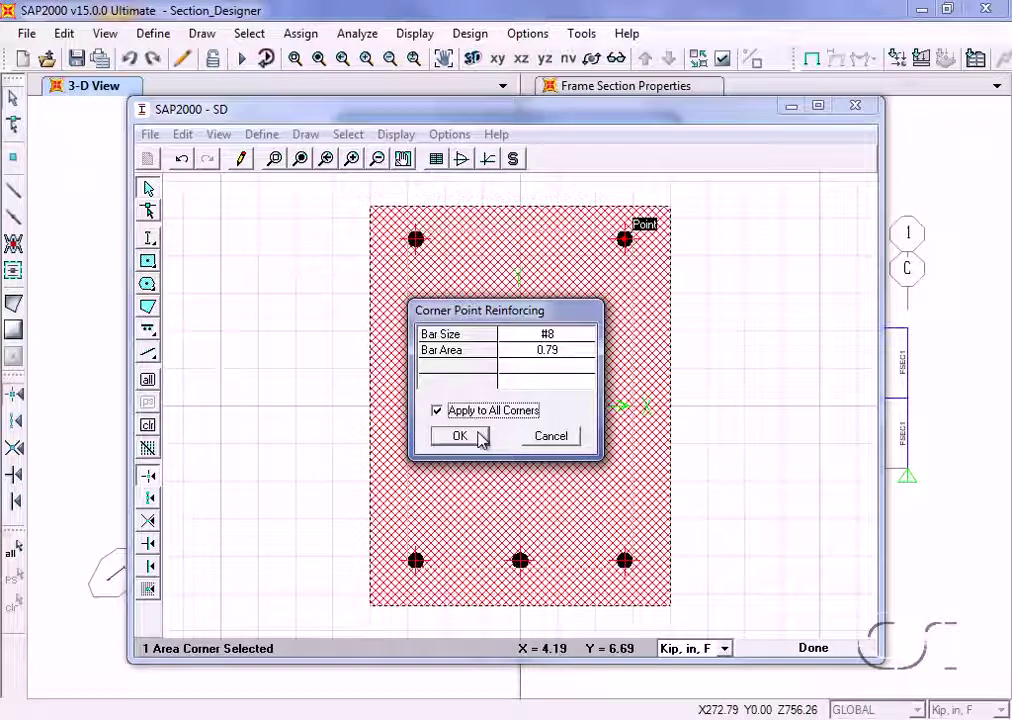
{"action": "left_click", "coordinate": [459, 436]}
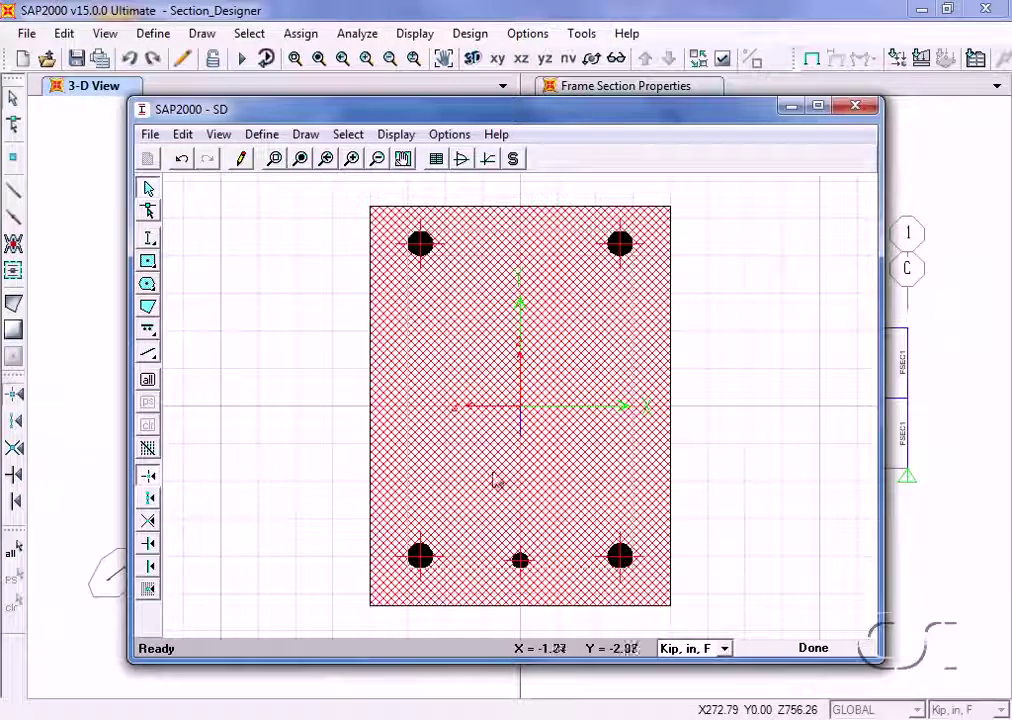
Set the bottom edge reinforcing to bar size #6 with a bar spacing of 4.2 in.
{"action": "right_click", "coordinate": [518, 558]}
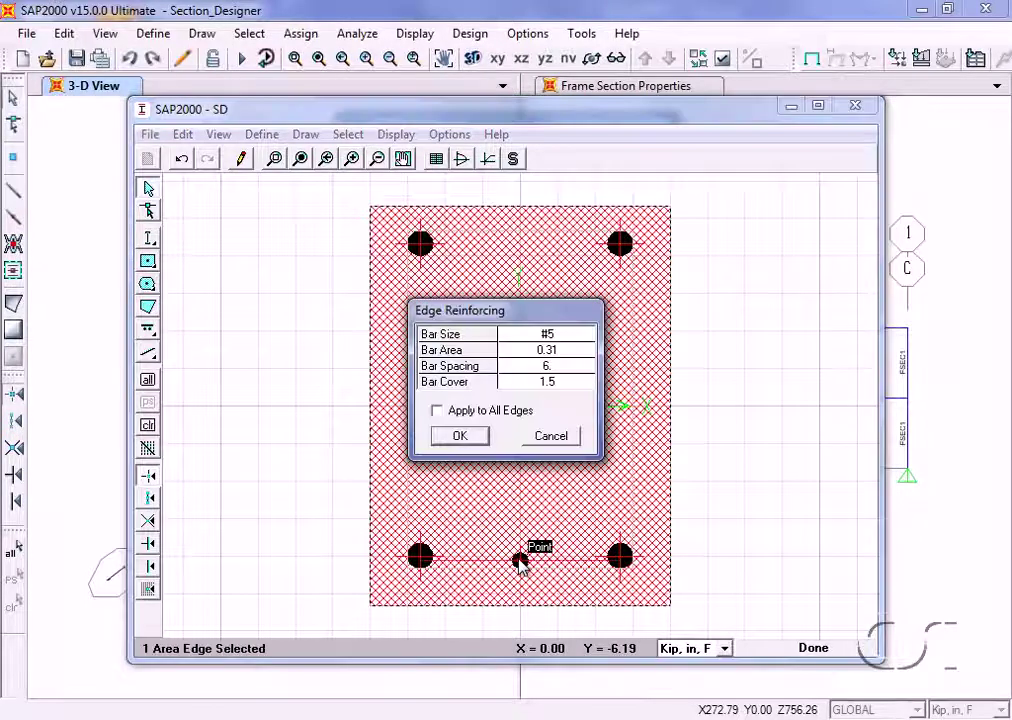
{"action": "left_click", "coordinate": [562, 338]}
{"action": "left_click", "coordinate": [563, 336]}
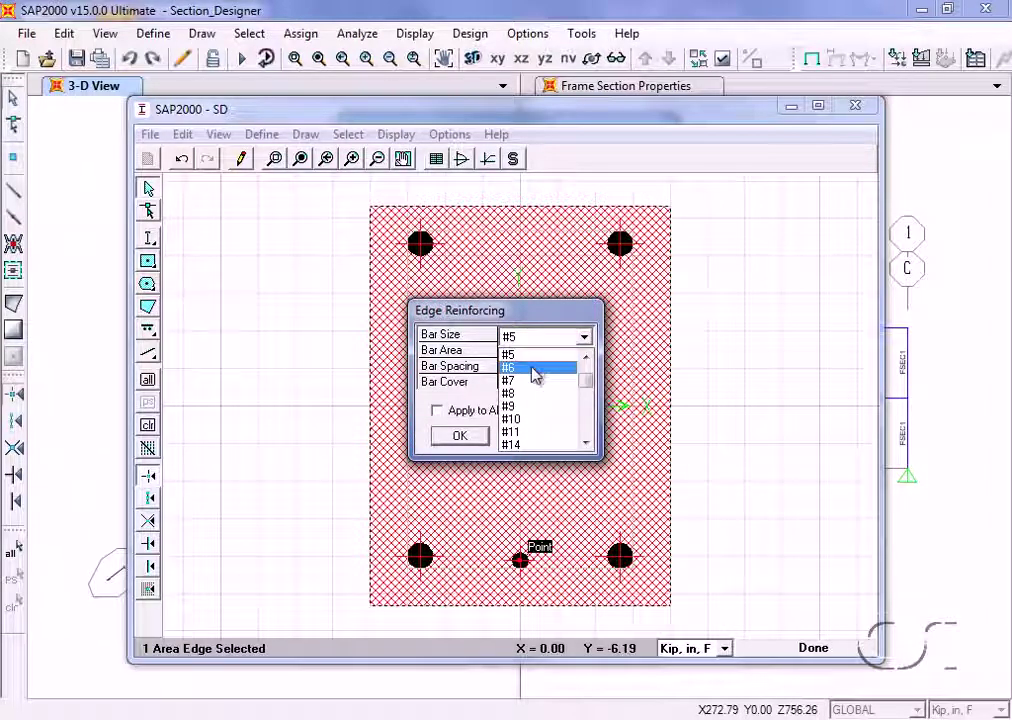
{"action": "left_click", "coordinate": [535, 370]}
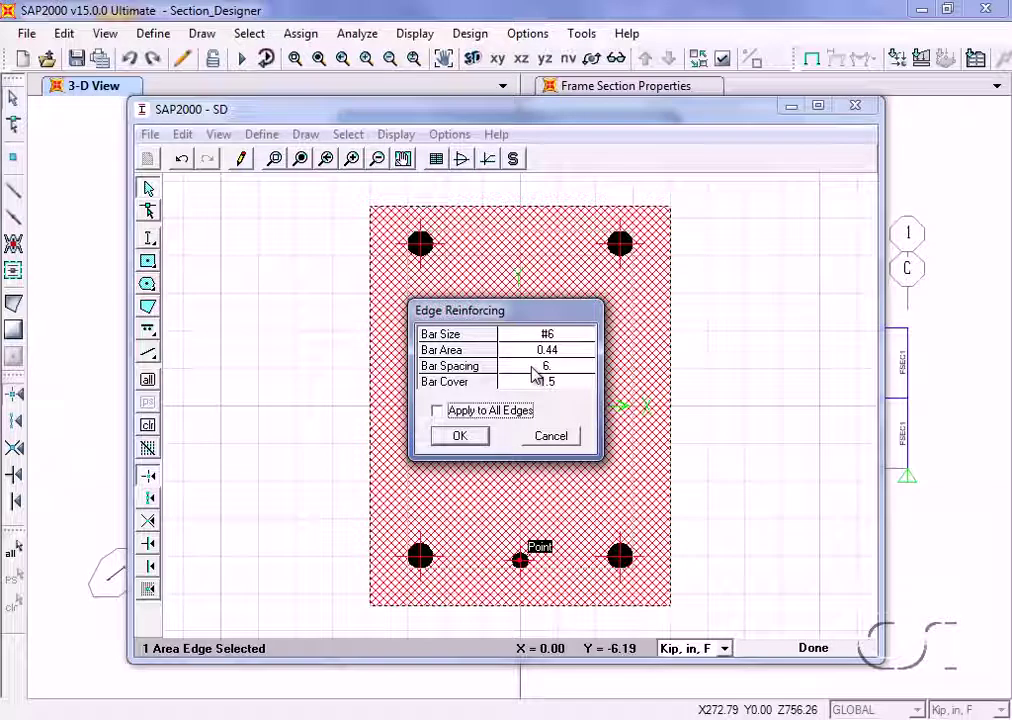
{"action": "left_click", "coordinate": [547, 367]}
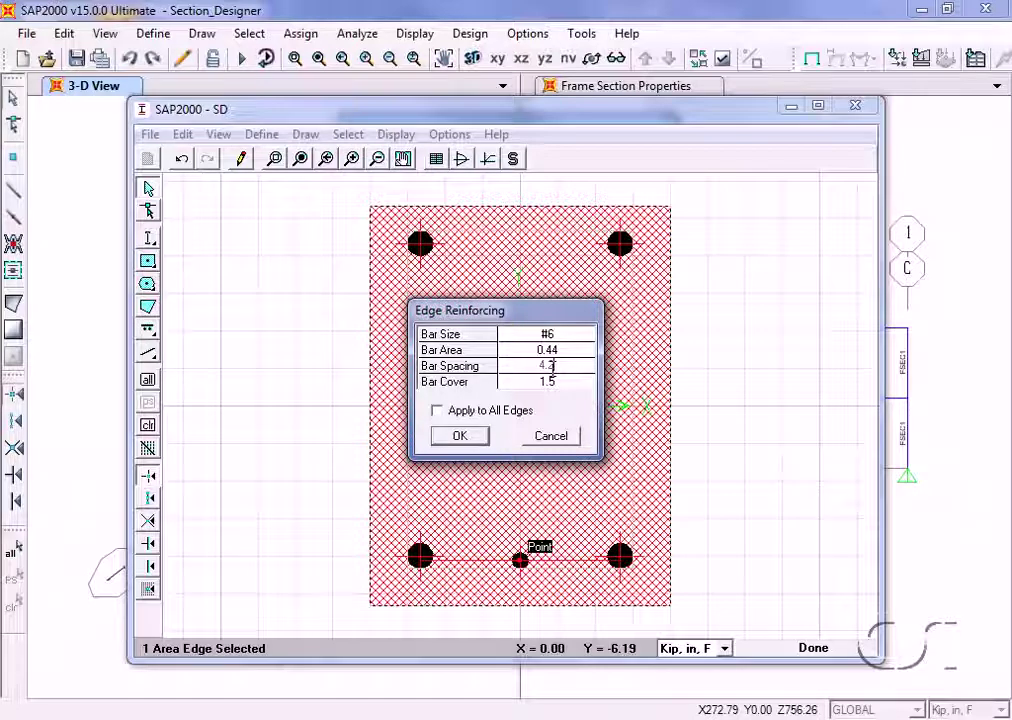
{"action": "left_click", "coordinate": [460, 437]}
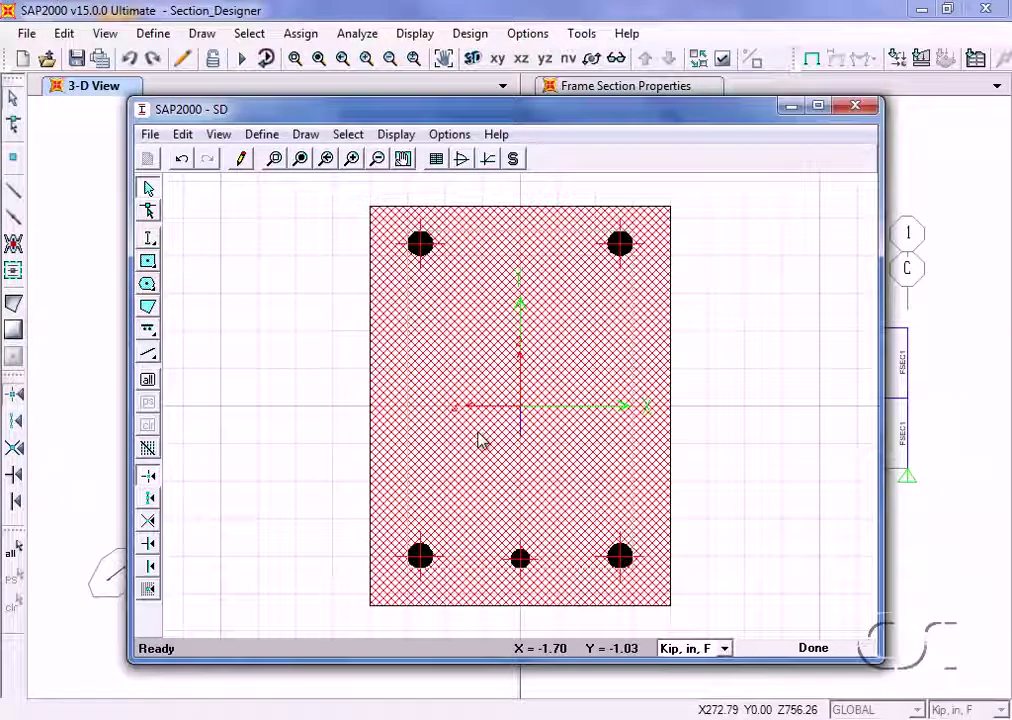
Change the bar at the rectangle's bottom-right corner to size #6, for that corner only.
{"action": "right_click", "coordinate": [619, 557]}
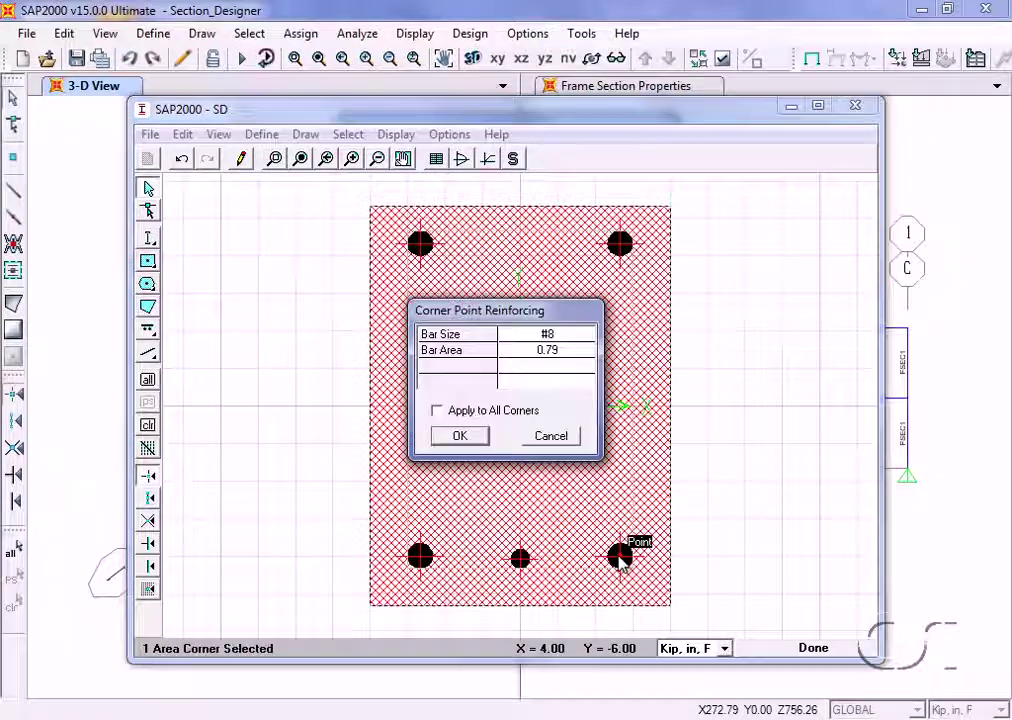
{"action": "left_click", "coordinate": [561, 341]}
{"action": "left_click", "coordinate": [561, 341]}
{"action": "left_click", "coordinate": [585, 357]}
{"action": "left_click", "coordinate": [585, 357]}
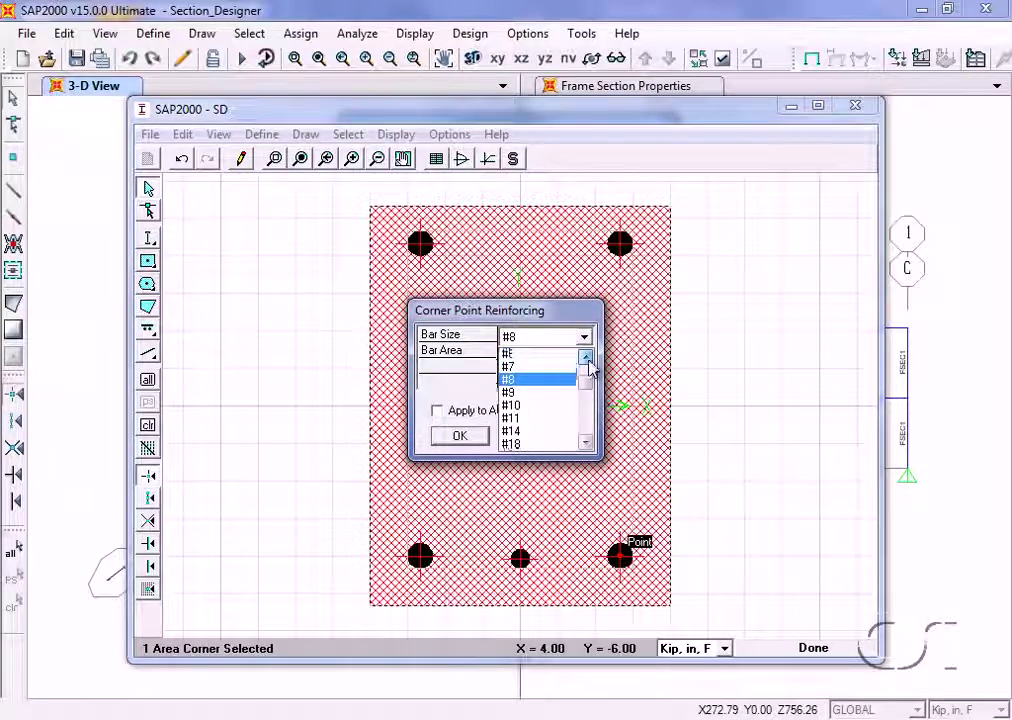
{"action": "left_click", "coordinate": [544, 366]}
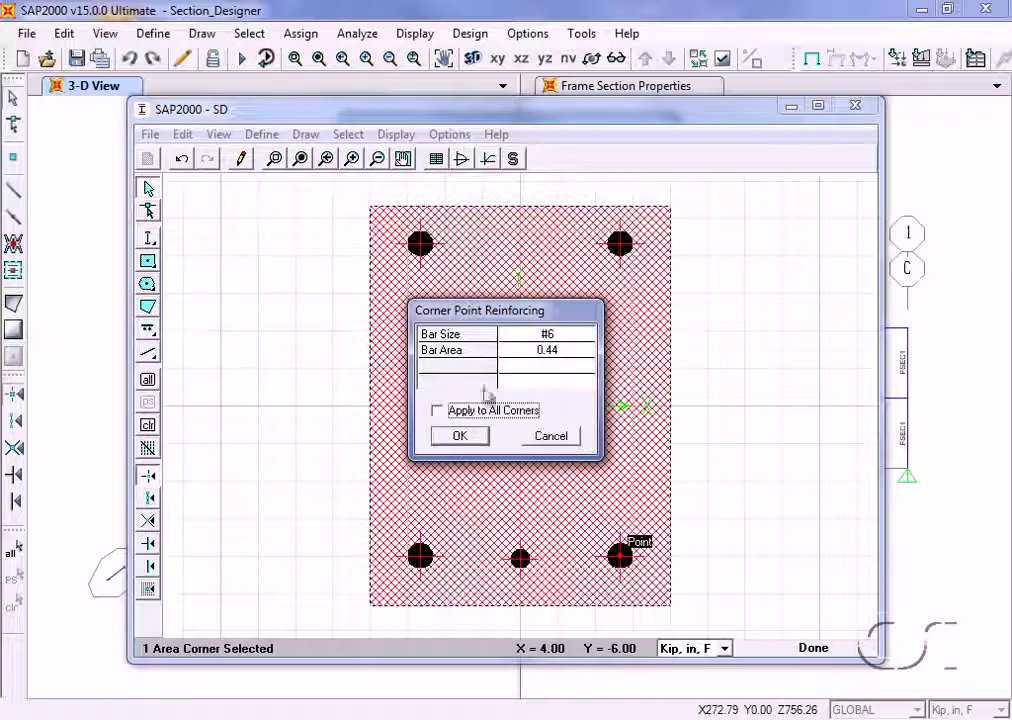
{"action": "left_click", "coordinate": [460, 438]}
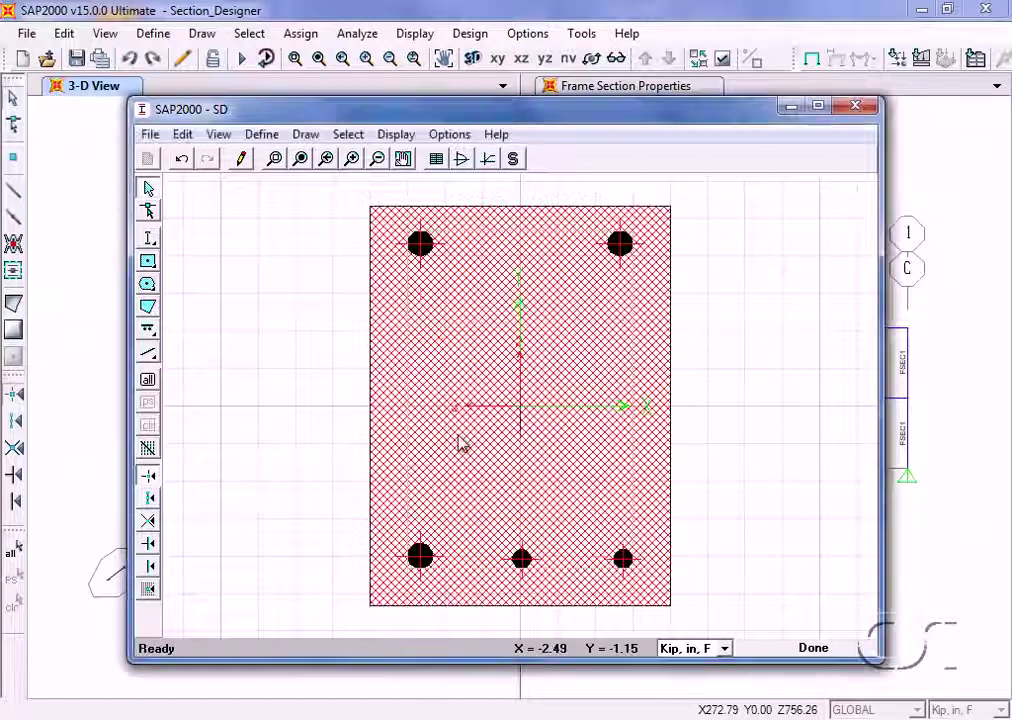
Change the bar at the rectangle's bottom-left corner to size #6, for that corner only.
{"action": "double_click", "coordinate": [420, 557]}
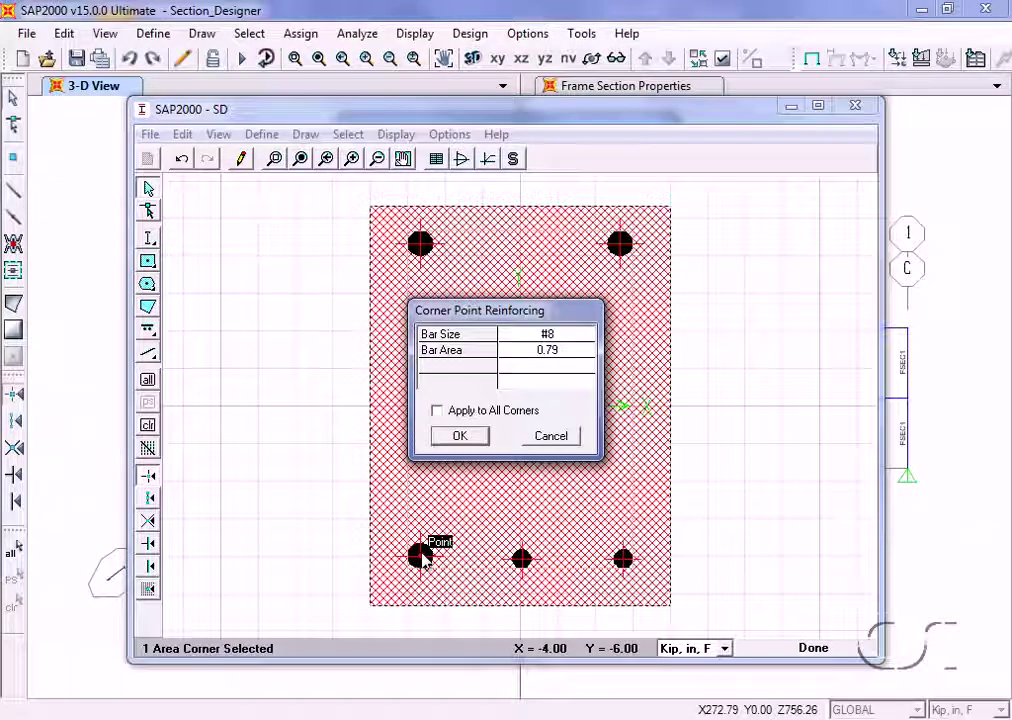
{"action": "left_click", "coordinate": [552, 337]}
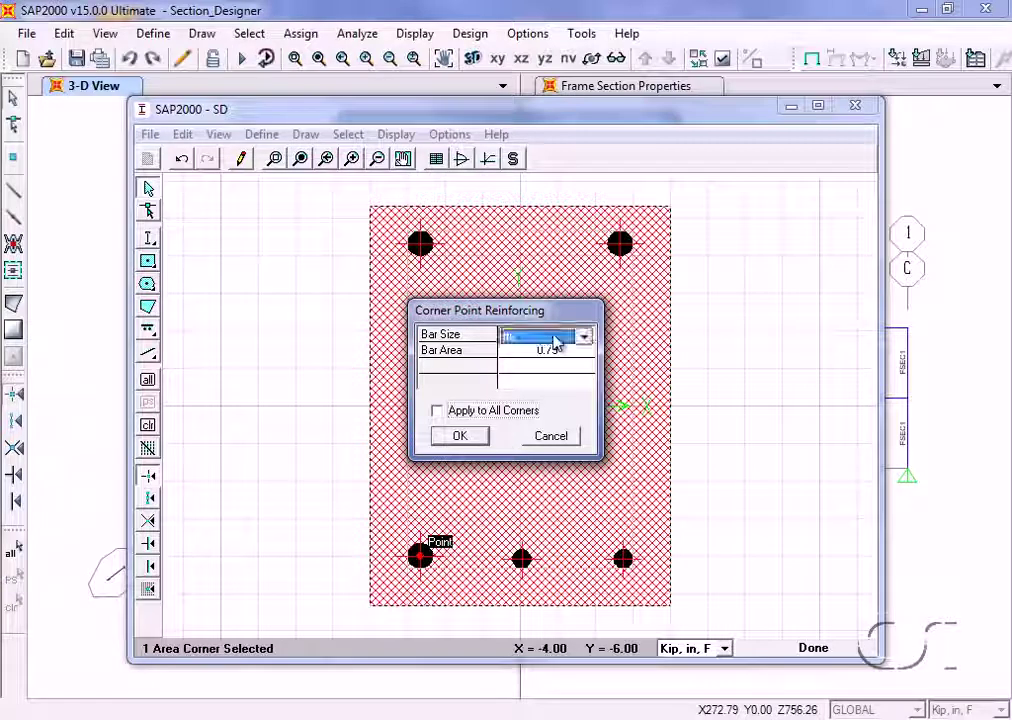
{"action": "left_click", "coordinate": [555, 341]}
{"action": "left_click", "coordinate": [587, 360]}
{"action": "left_click", "coordinate": [587, 360]}
{"action": "left_click", "coordinate": [548, 355]}
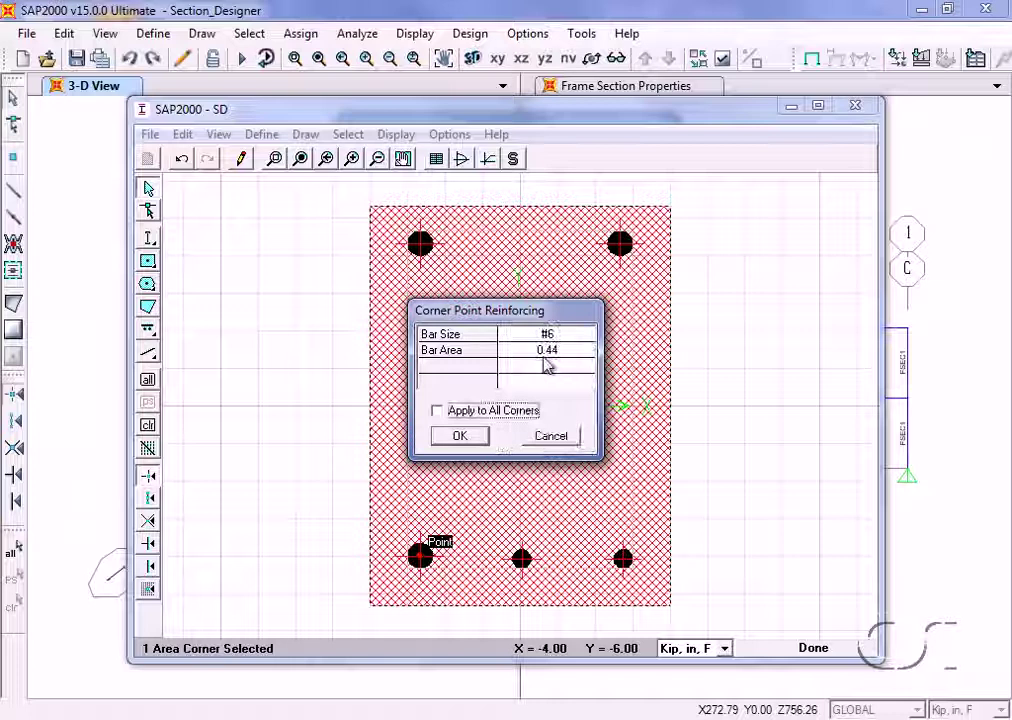
{"action": "left_click", "coordinate": [459, 437]}
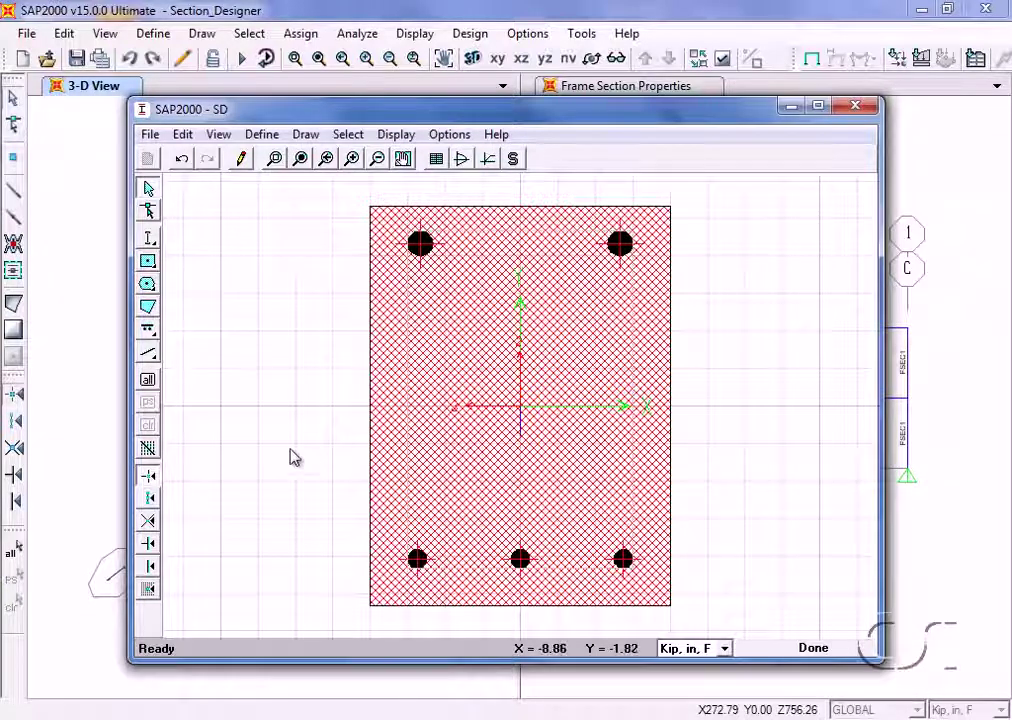
Draw a line of reinforcing bars about 10.3 in long across the section, above the bottom row of bars.
{"action": "left_click", "coordinate": [152, 342]}
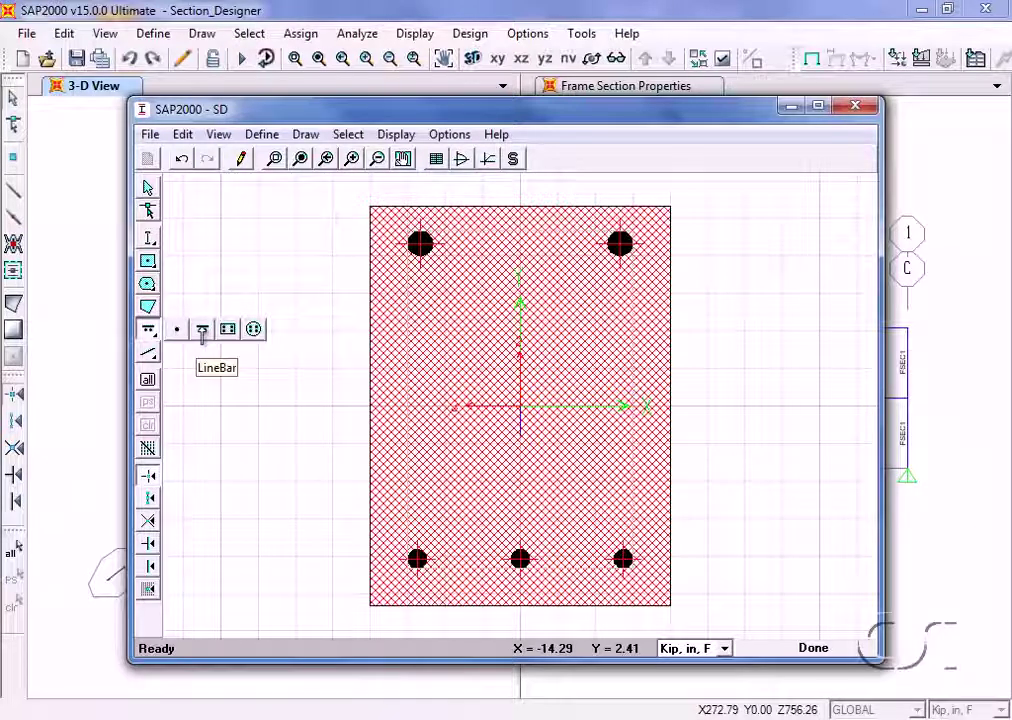
{"action": "left_click", "coordinate": [202, 331]}
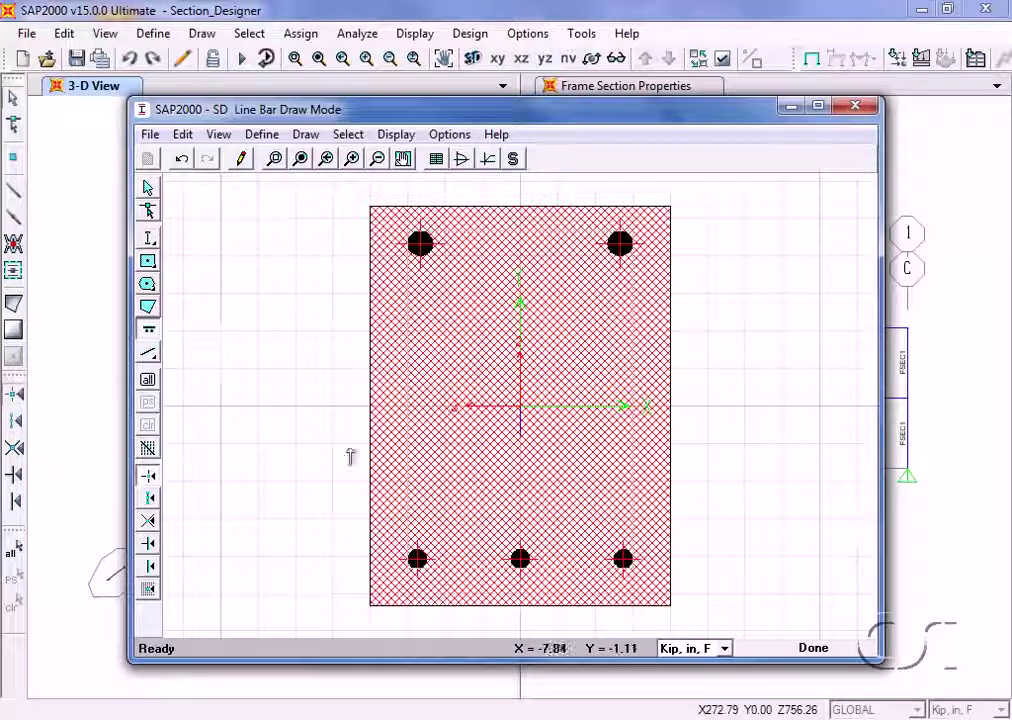
{"action": "left_click", "coordinate": [398, 490]}
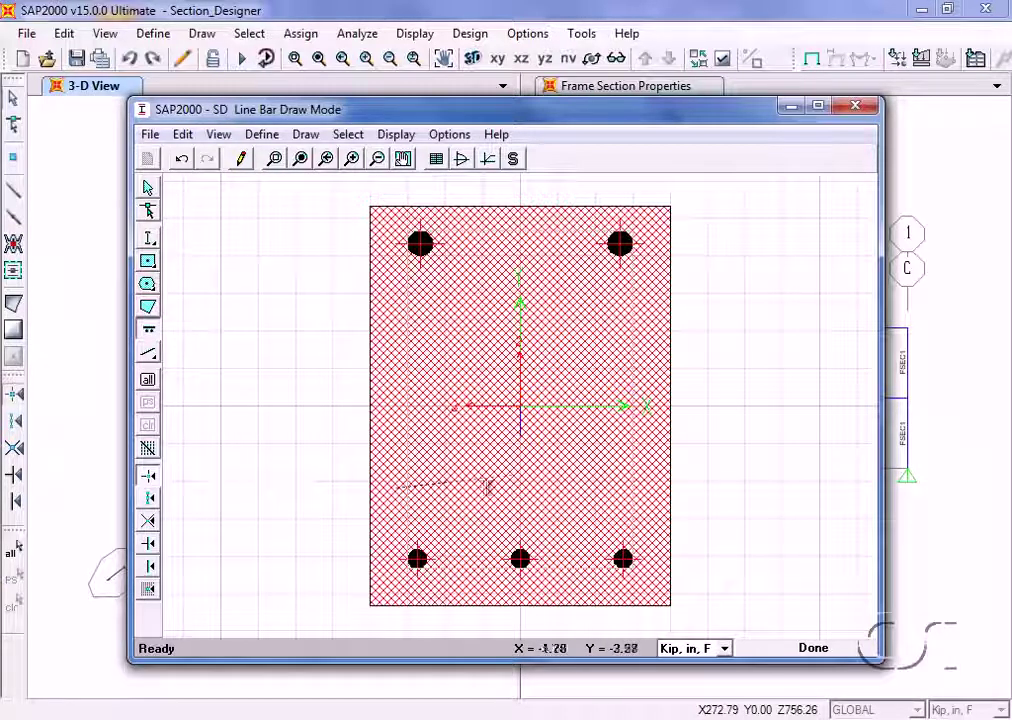
{"action": "left_click", "coordinate": [655, 486]}
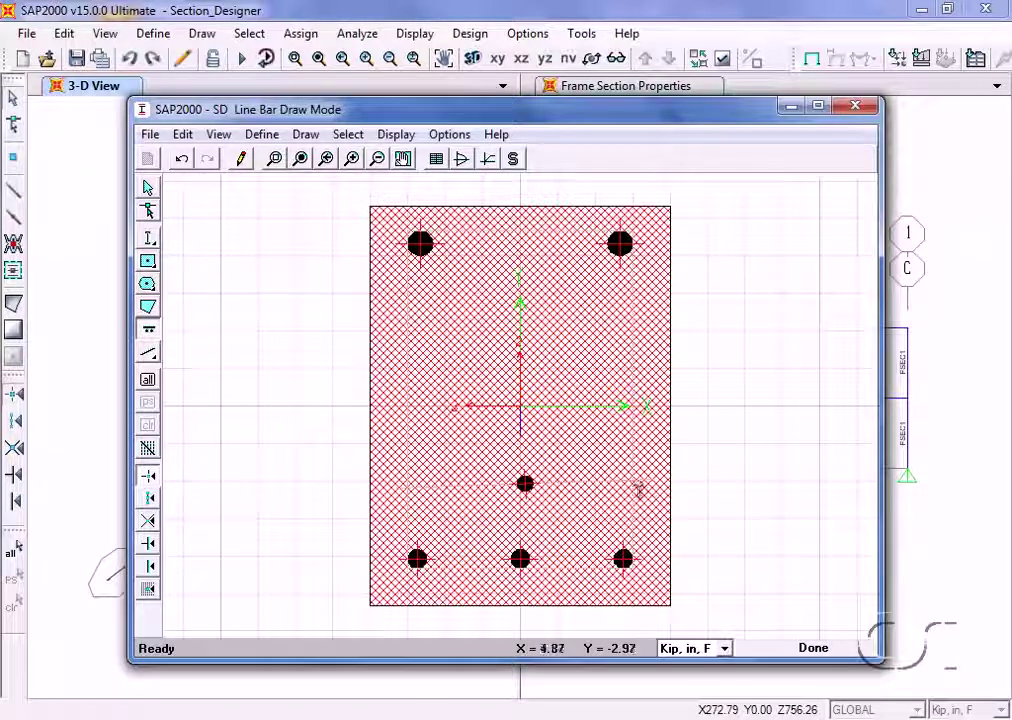
{"action": "key", "text": "Escape"}
Set the start point of the new line bar to X1 -4.125 and Y1 -4.625 in its shape properties.
{"action": "right_click", "coordinate": [525, 483]}
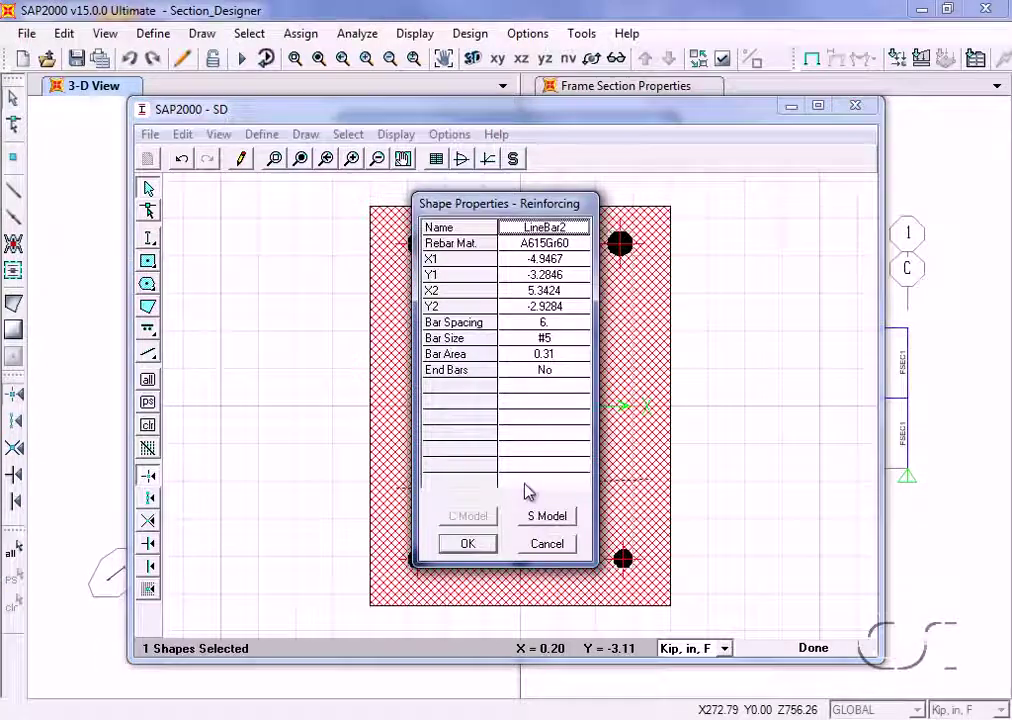
{"action": "left_click_drag", "start_coordinate": [520, 213], "coordinate": [789, 201]}
{"action": "left_click", "coordinate": [806, 250]}
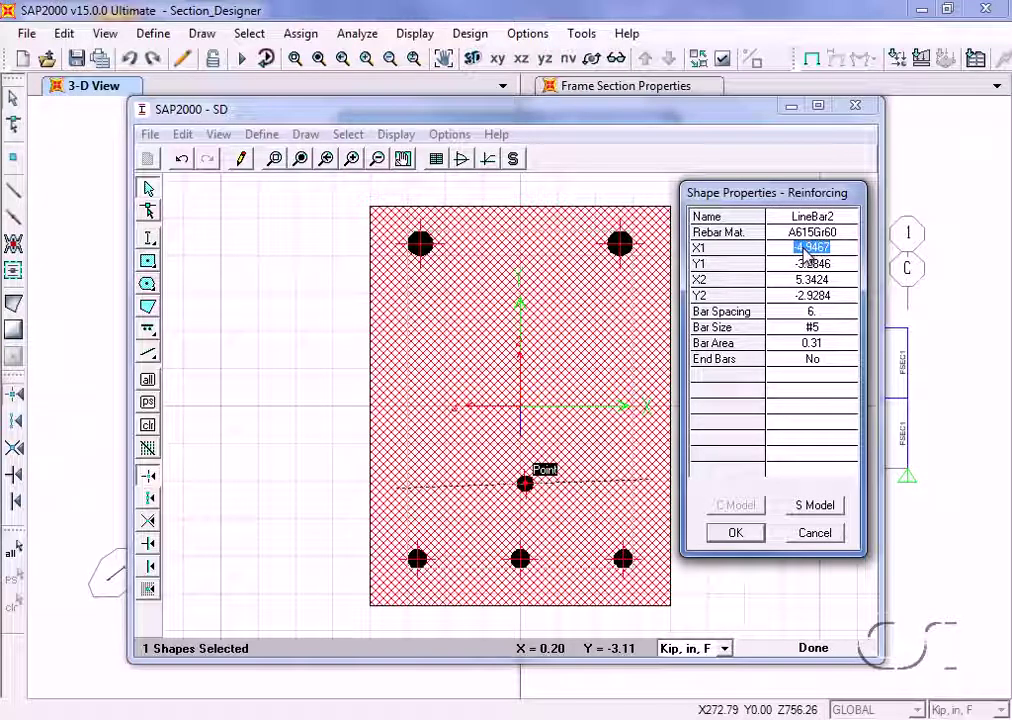
{"action": "key", "text": "BackSpace"}
{"action": "type", "text": "4.125"}
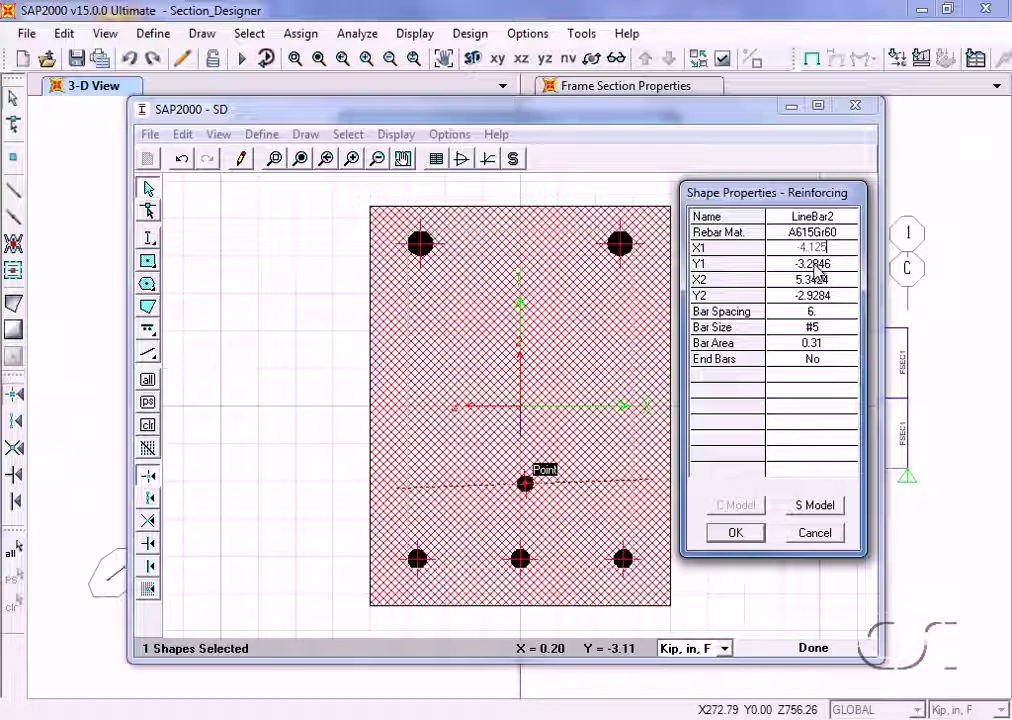
{"action": "left_click", "coordinate": [813, 264]}
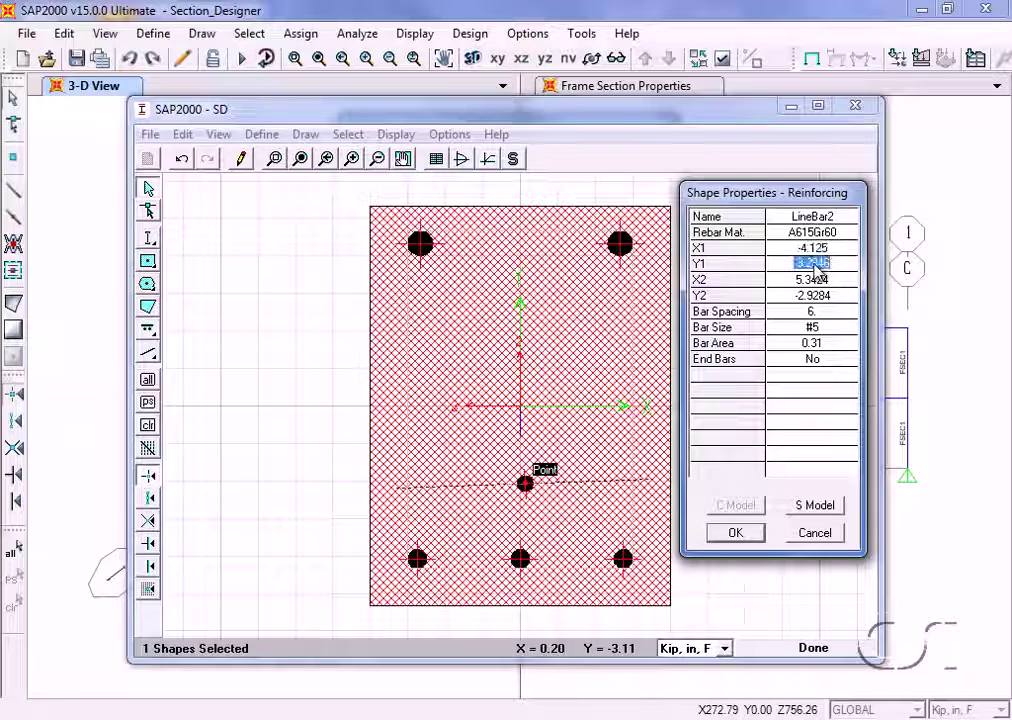
{"action": "key", "text": "BackSpace"}
{"action": "type", "text": "4.625"}
{"action": "type", "text": "-"}
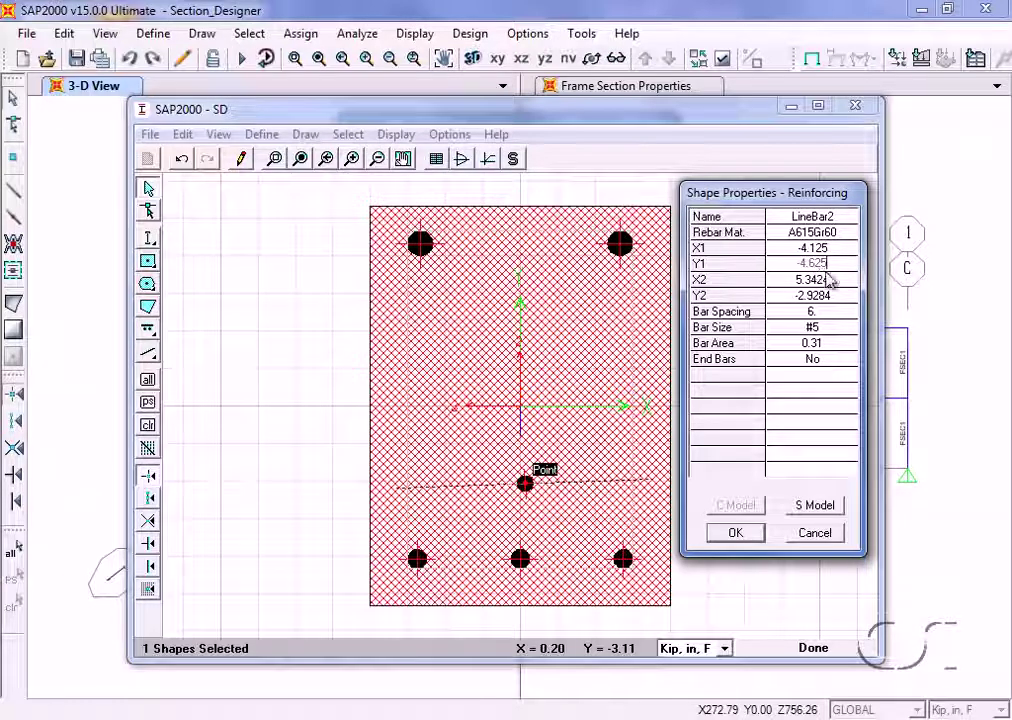
Set the end point of the line bar to X2 4.125 and Y2 -4.625.
{"action": "left_click", "coordinate": [828, 281]}
{"action": "type", "text": "4.125"}
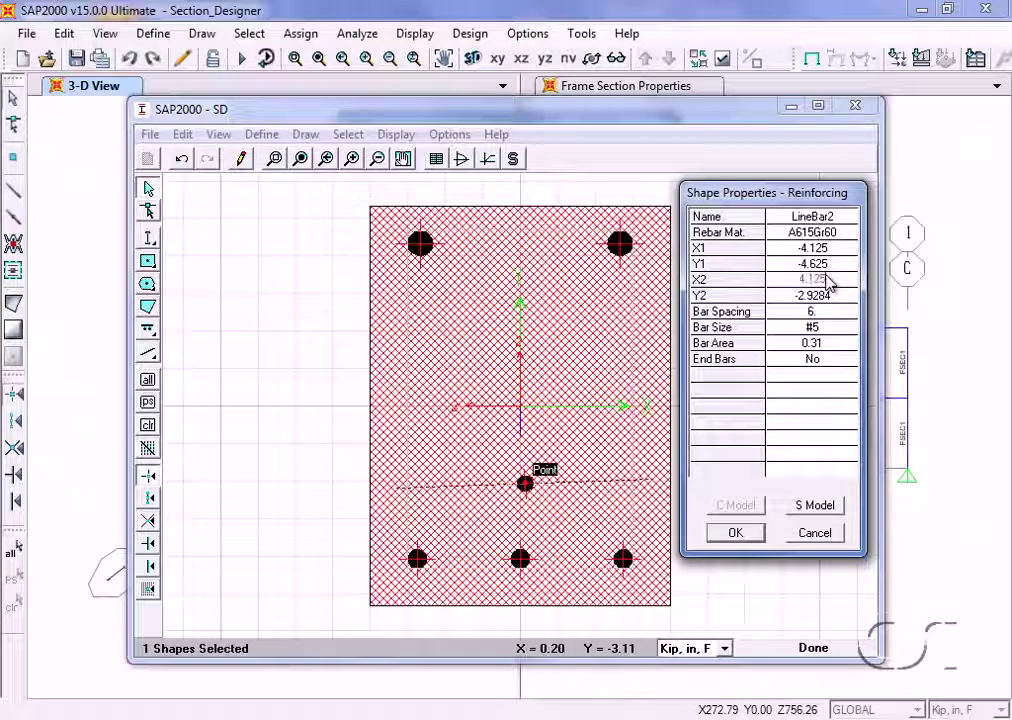
{"action": "left_click", "coordinate": [818, 296]}
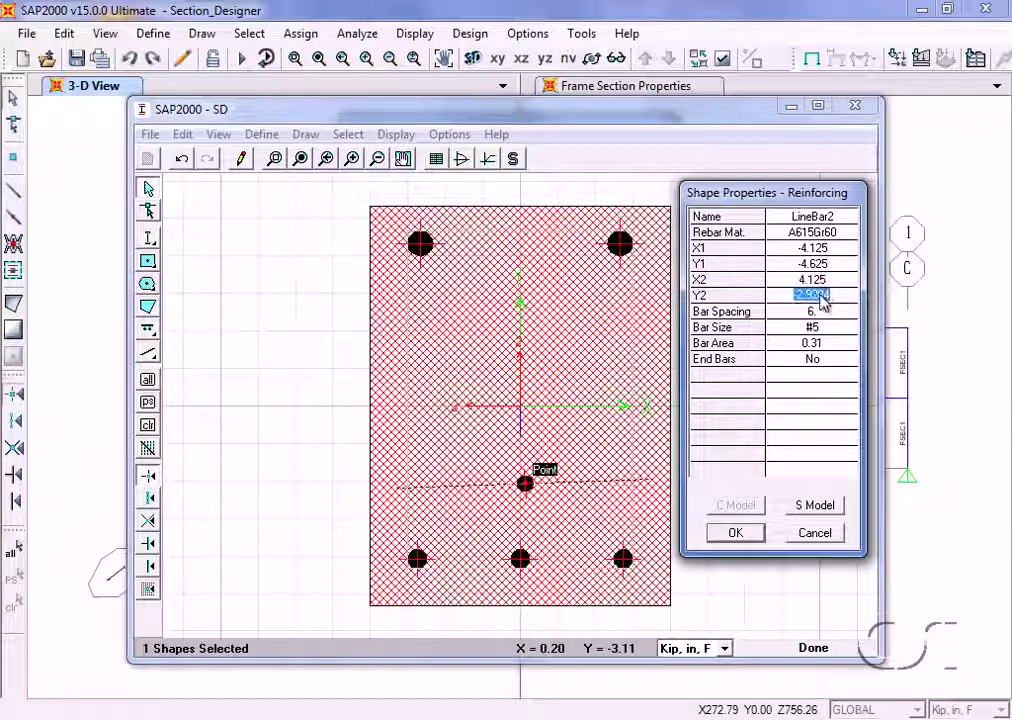
{"action": "type", "text": "-"}
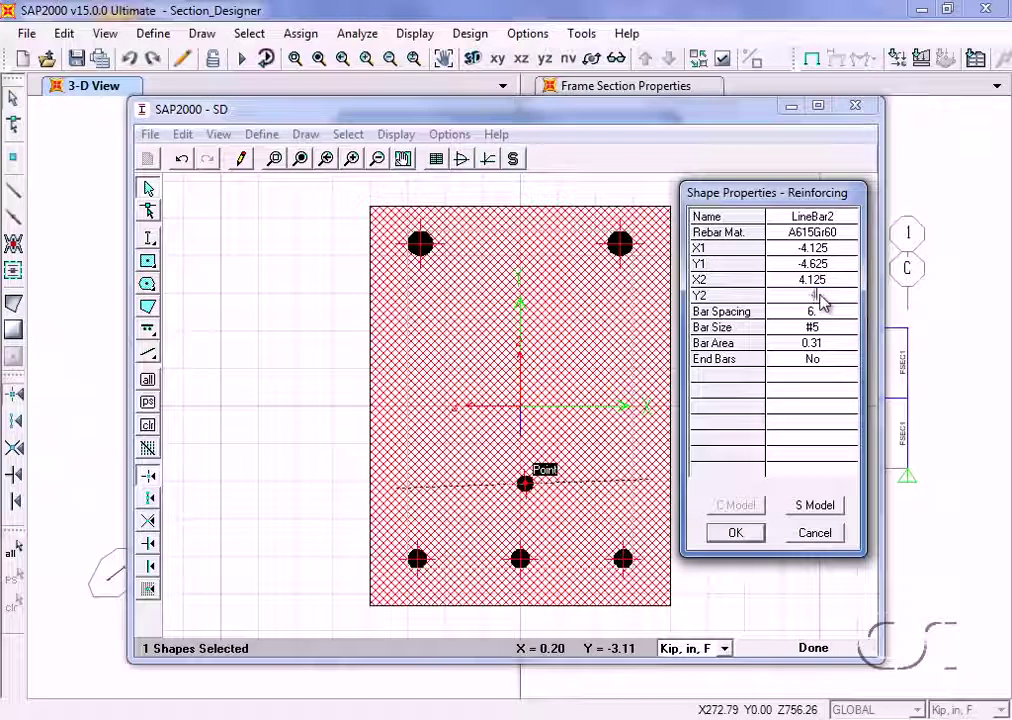
{"action": "type", "text": "4.62"}
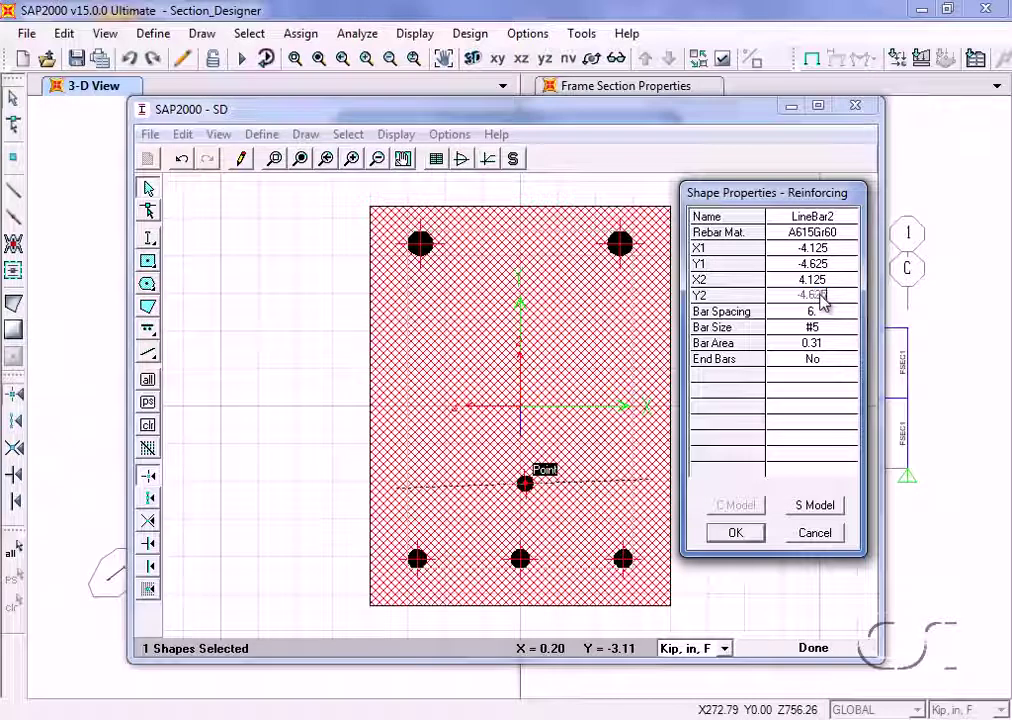
Give the line bar a bar spacing of 4.2 in and bar size #6, with end bars included, and apply the properties.
{"action": "left_click", "coordinate": [812, 311]}
{"action": "type", "text": "4"}
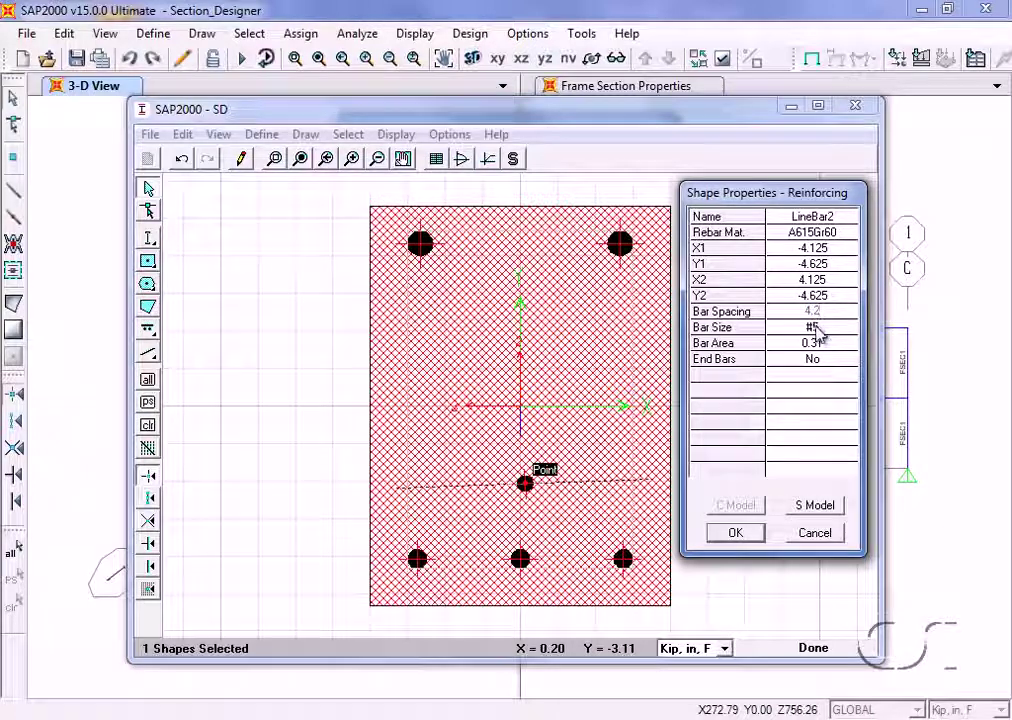
{"action": "left_click", "coordinate": [808, 329]}
{"action": "left_click", "coordinate": [847, 332]}
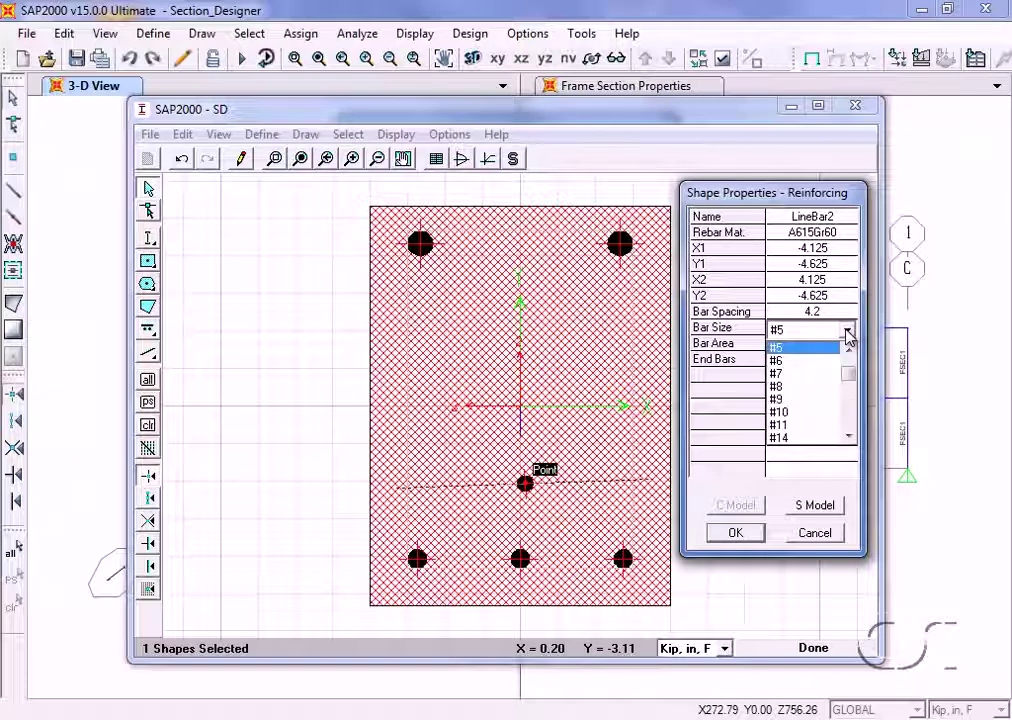
{"action": "left_click", "coordinate": [788, 361]}
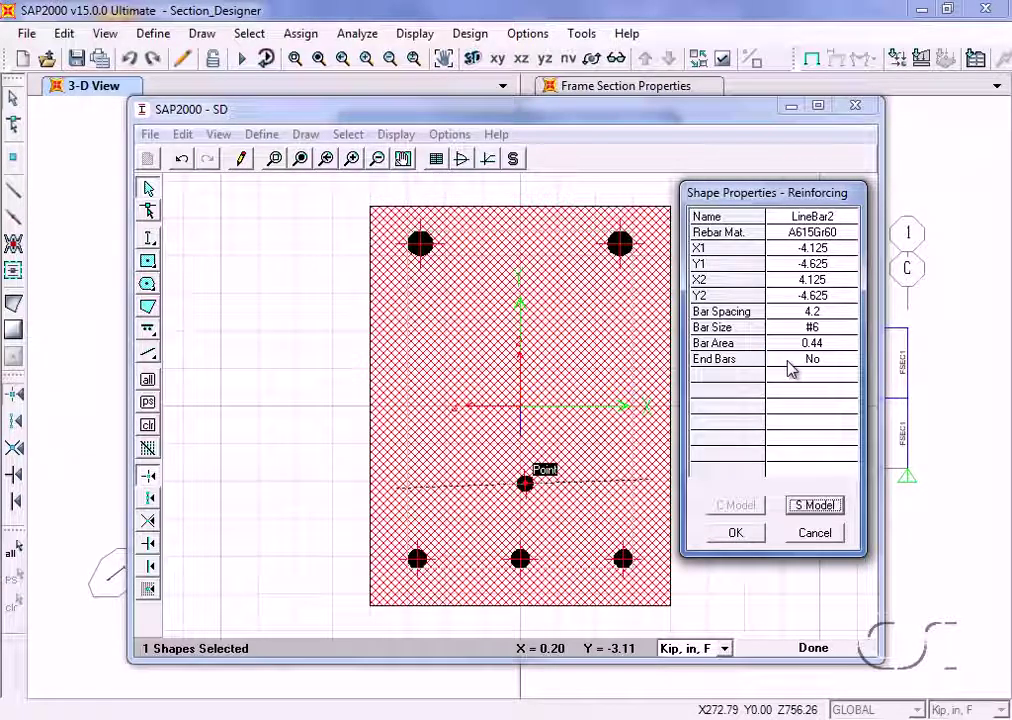
{"action": "left_click", "coordinate": [790, 365]}
{"action": "left_click", "coordinate": [790, 365]}
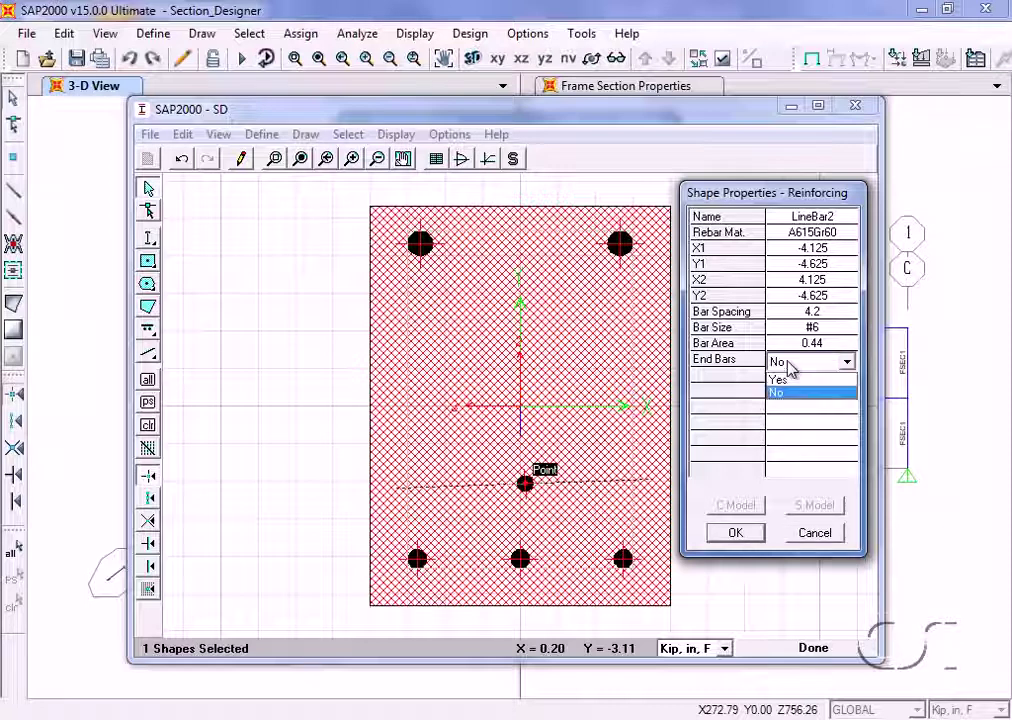
{"action": "left_click", "coordinate": [800, 379]}
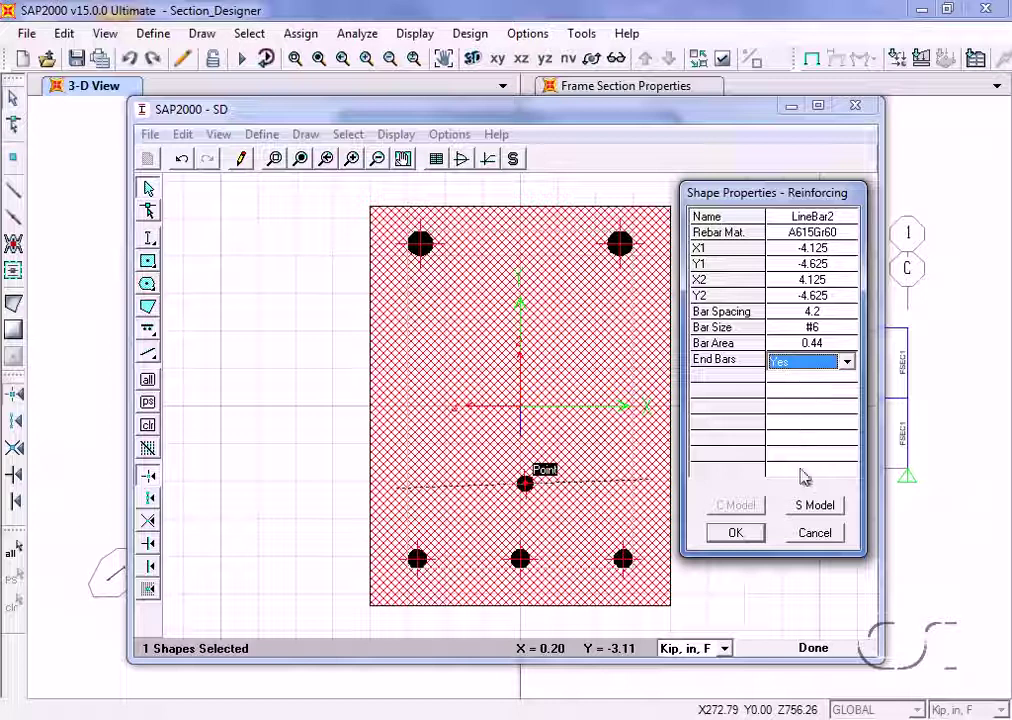
{"action": "left_click", "coordinate": [741, 534]}
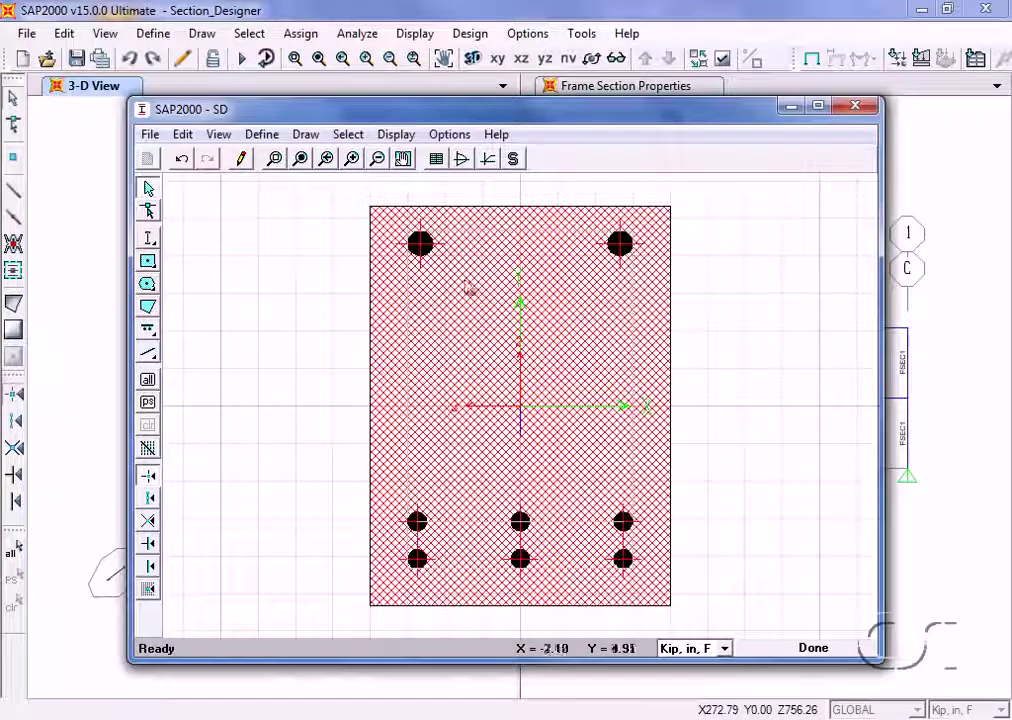
Review the calculated section properties of the finished column section.
{"action": "left_click", "coordinate": [396, 135]}
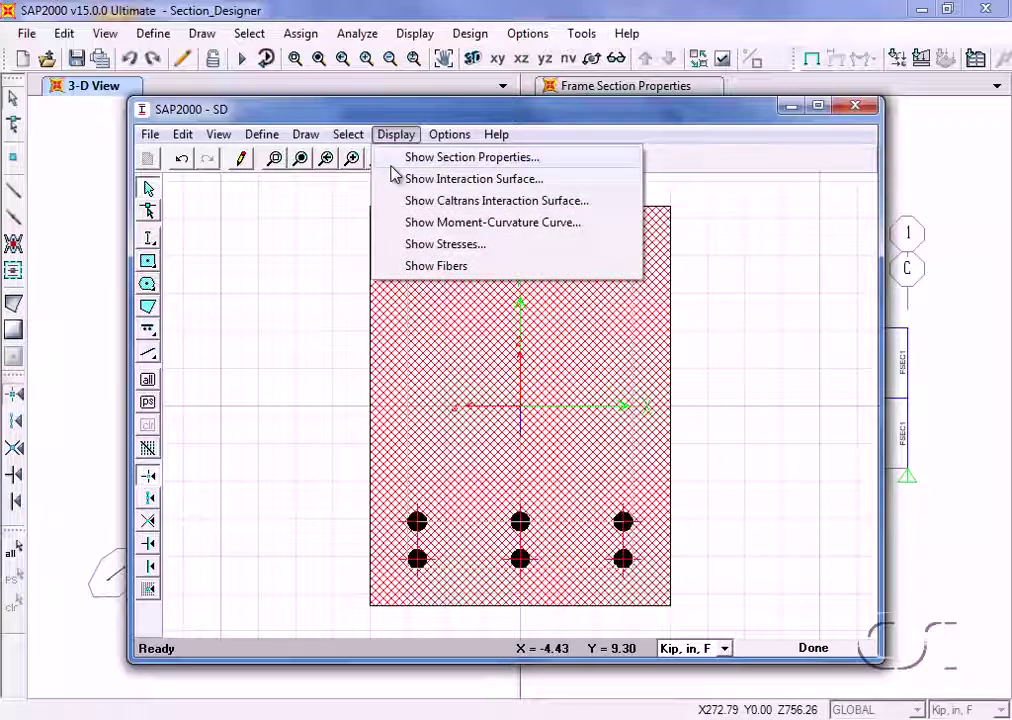
{"action": "left_click", "coordinate": [506, 166]}
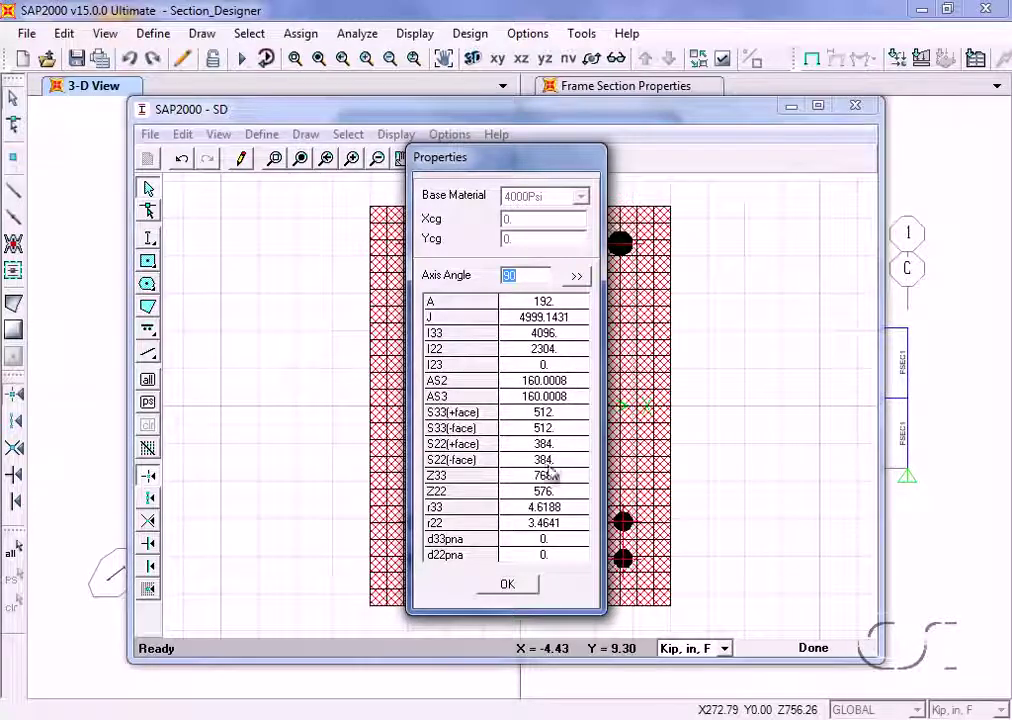
{"action": "left_click", "coordinate": [512, 588]}
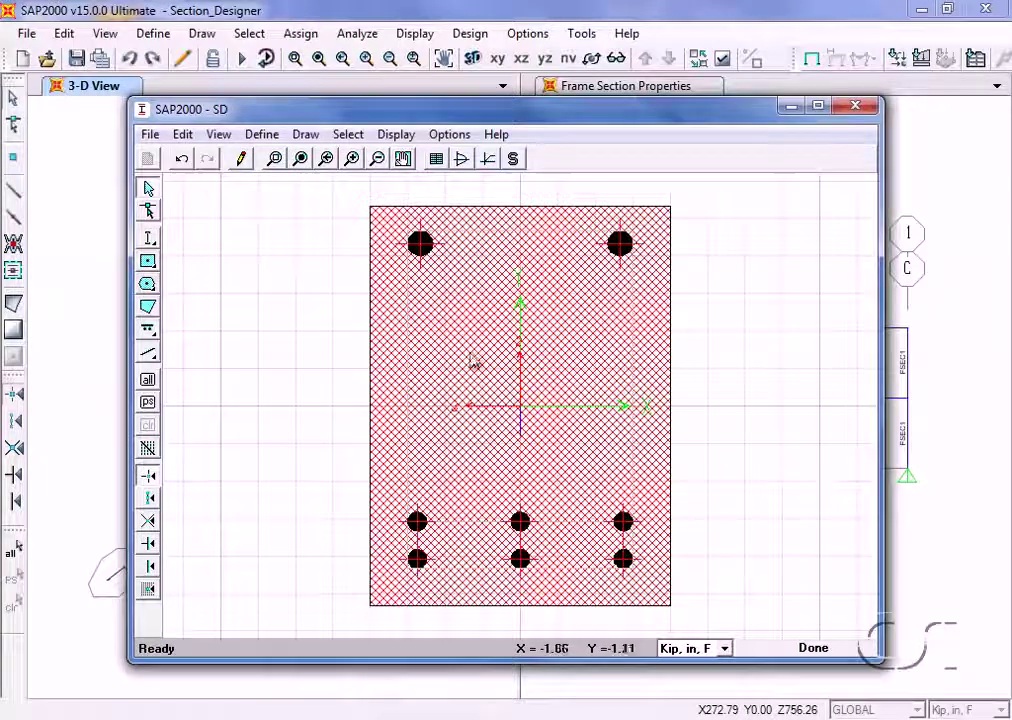
Examine the section's interaction surface with the 3D plan angle at 35, stepping through the curves up to curve 6.
{"action": "left_click", "coordinate": [396, 136]}
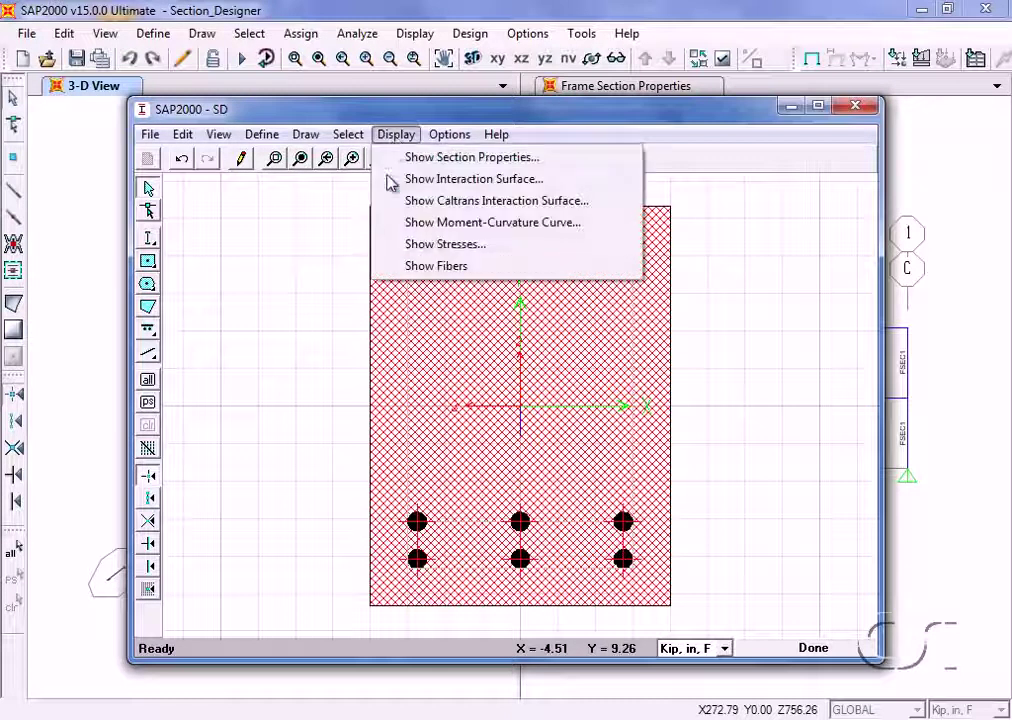
{"action": "left_click", "coordinate": [528, 187]}
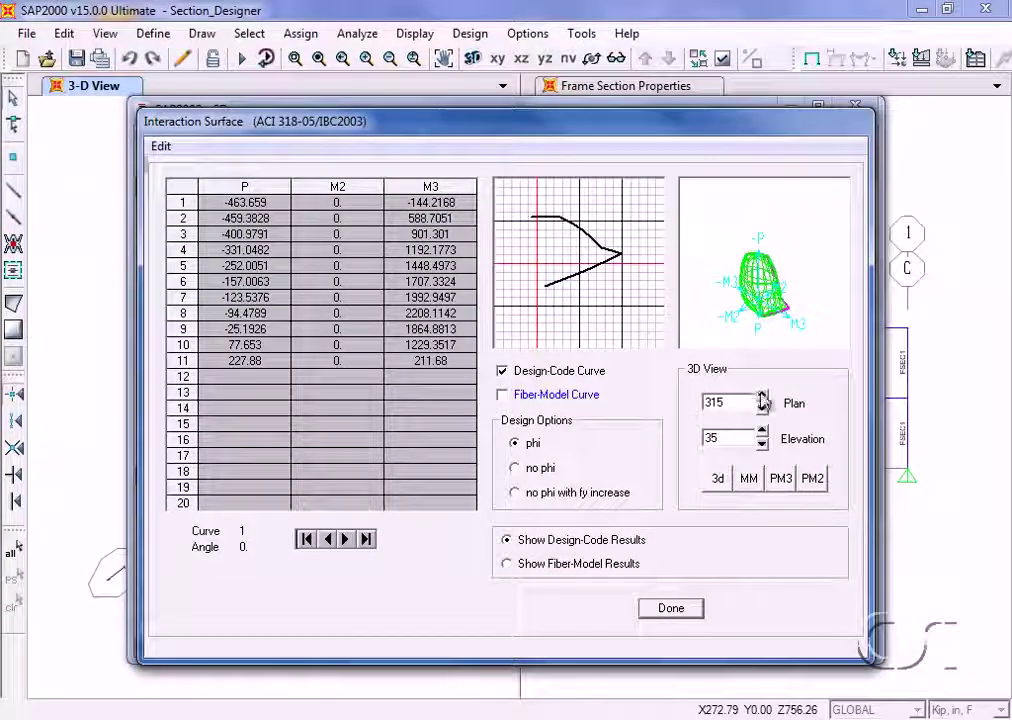
{"action": "left_click_drag", "start_coordinate": [762, 401], "coordinate": [763, 401]}
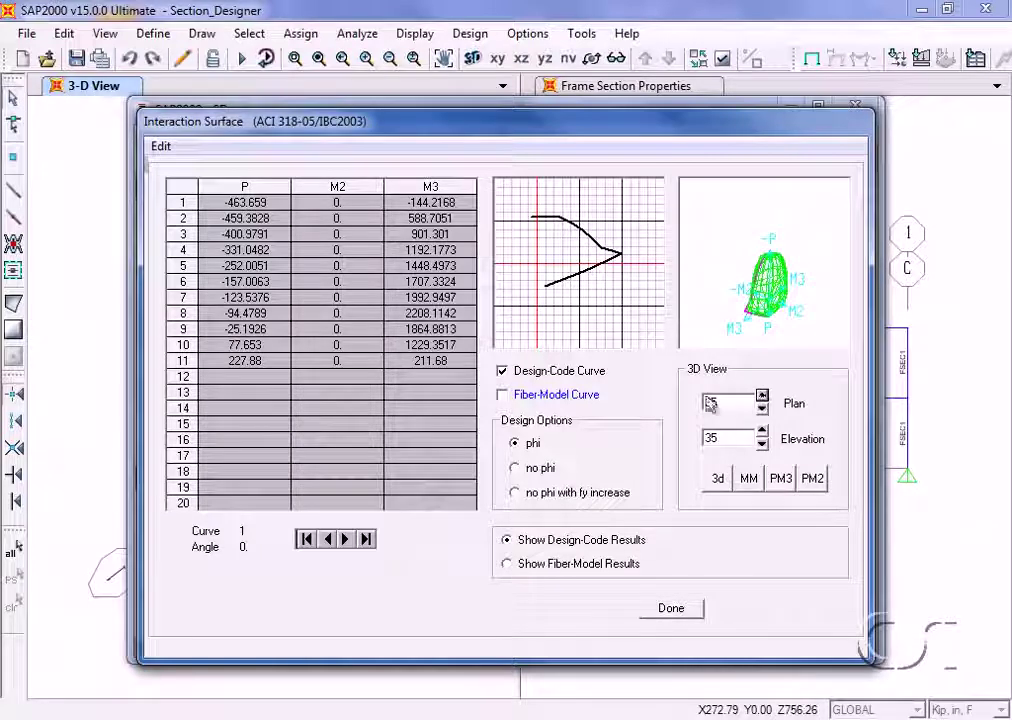
{"action": "left_click", "coordinate": [346, 540]}
{"action": "left_click", "coordinate": [346, 540]}
{"action": "left_click", "coordinate": [346, 540]}
{"action": "left_click", "coordinate": [346, 540]}
{"action": "left_click", "coordinate": [346, 540]}
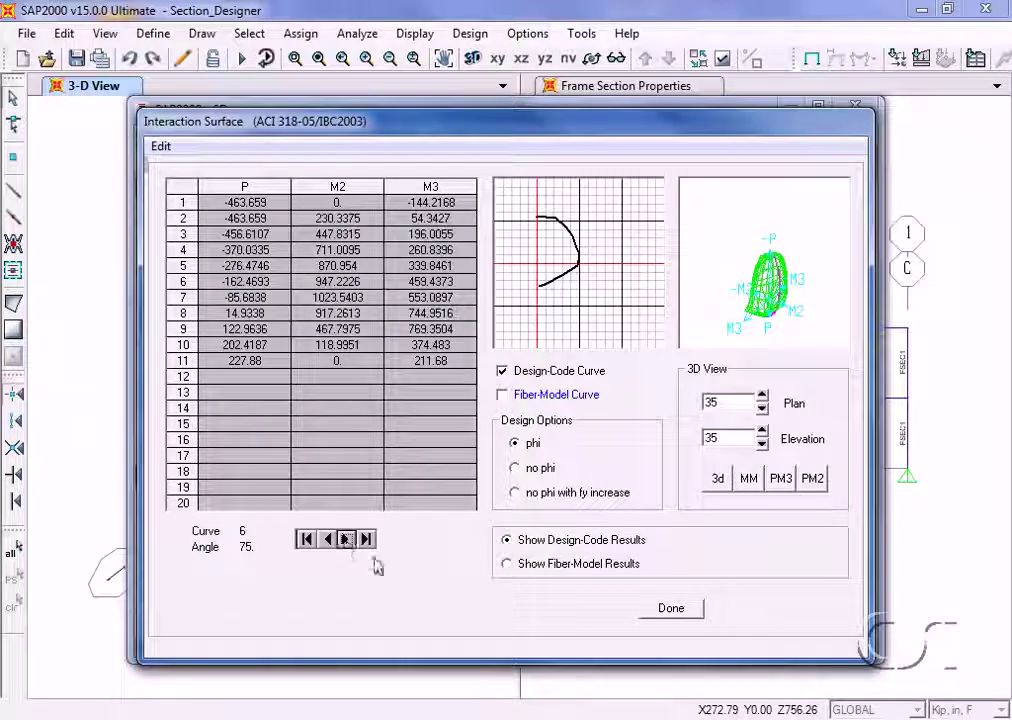
{"action": "left_click", "coordinate": [672, 609]}
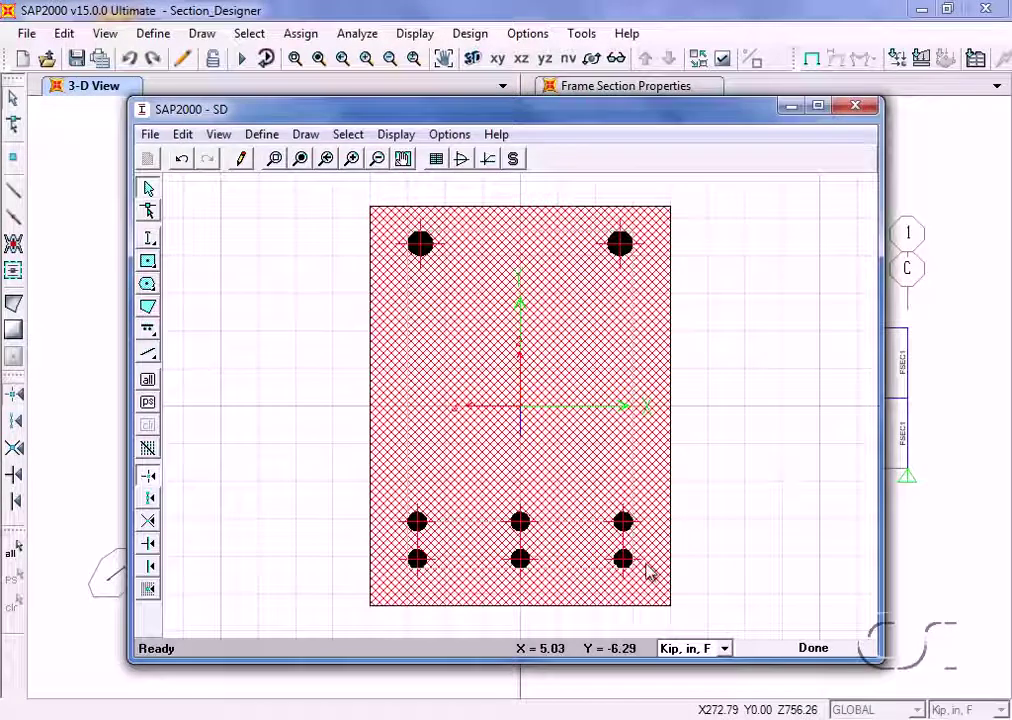
Examine the moment-curvature curve of the section.
{"action": "left_click", "coordinate": [400, 136]}
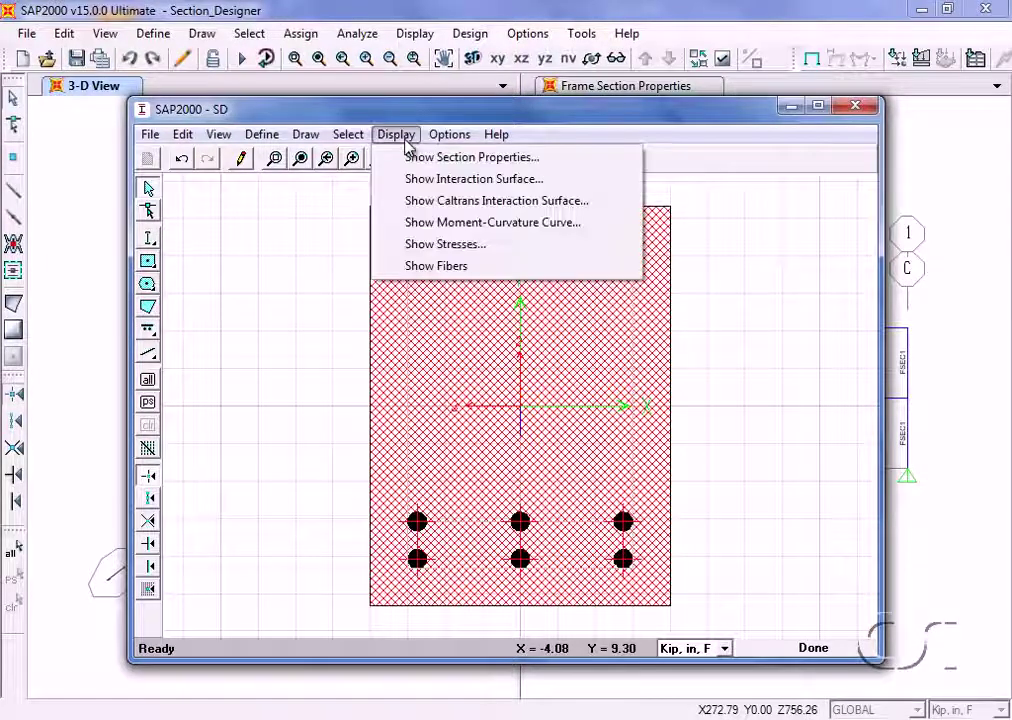
{"action": "left_click", "coordinate": [523, 228]}
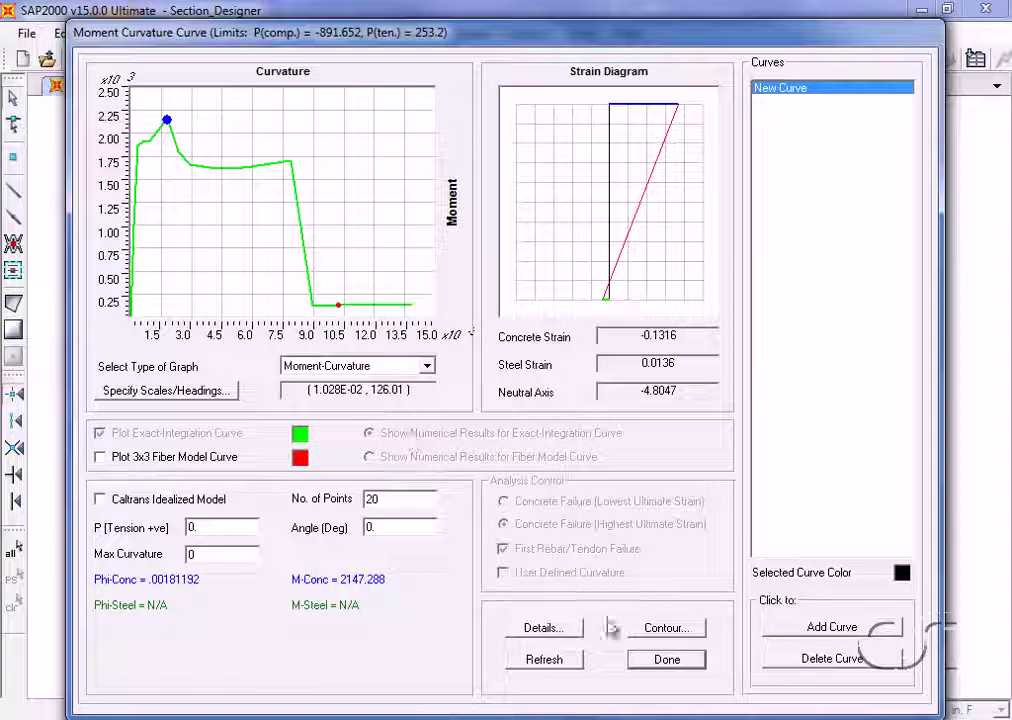
{"action": "left_click", "coordinate": [665, 660]}
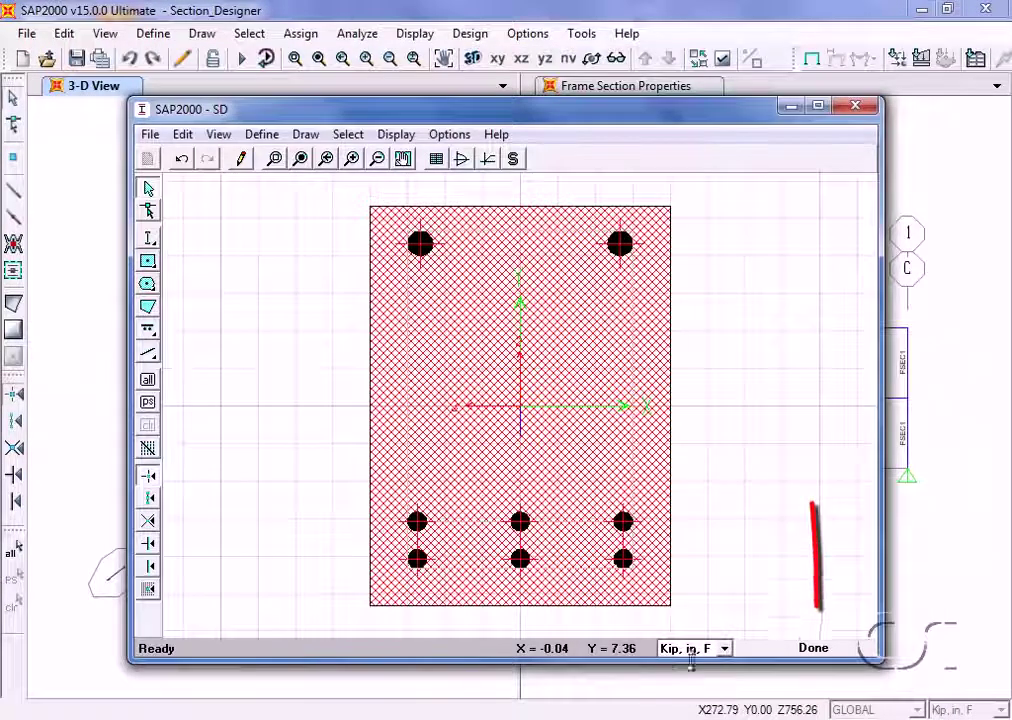
Finish the section drawing and accept SD as a new frame section property.
{"action": "left_click", "coordinate": [821, 651]}
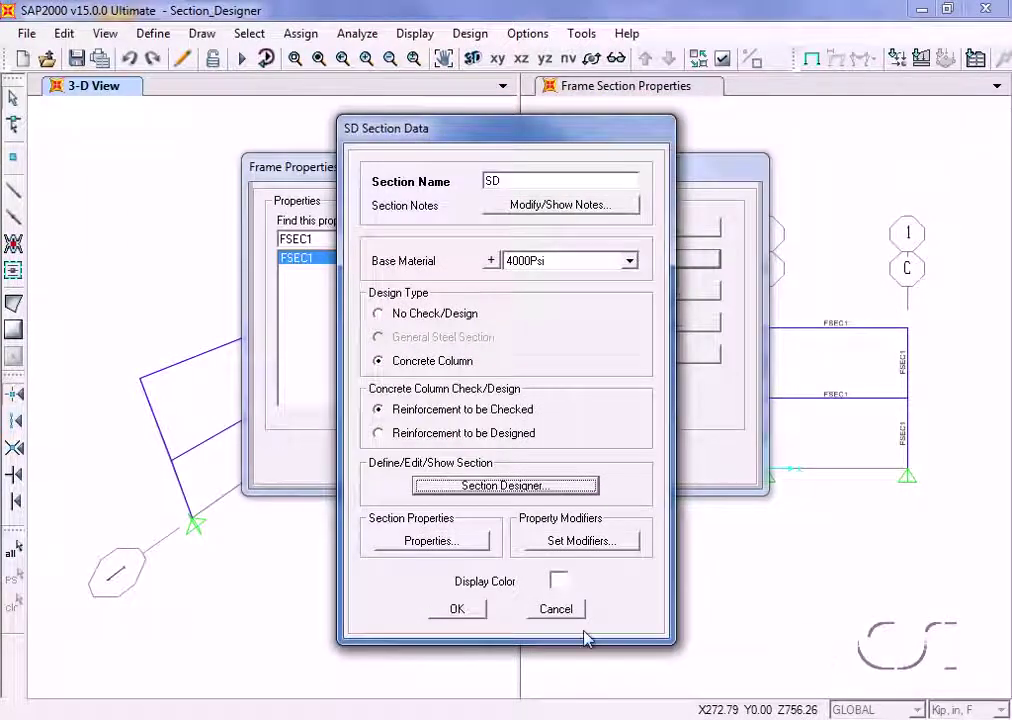
{"action": "left_click", "coordinate": [463, 611]}
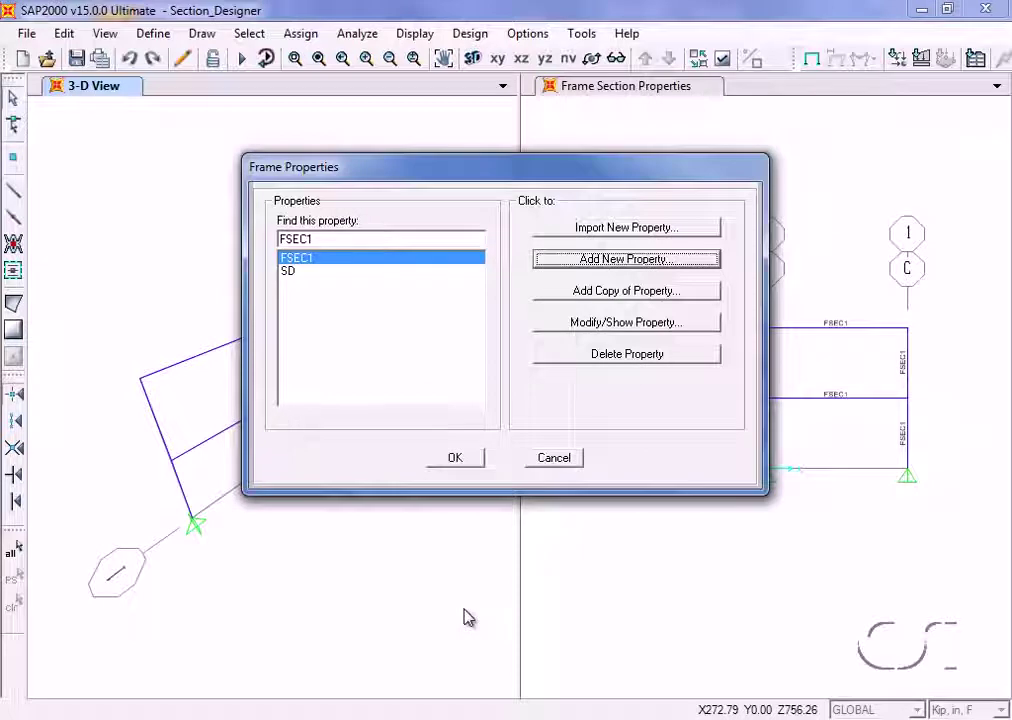
{"action": "left_click", "coordinate": [287, 272]}
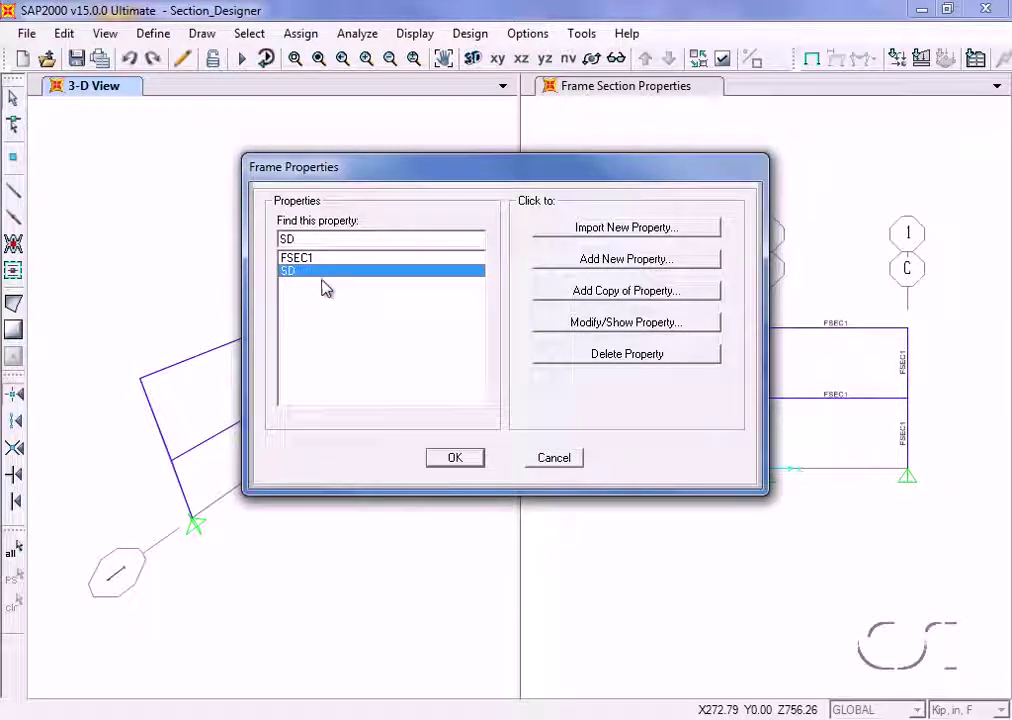
{"action": "left_click", "coordinate": [456, 462]}
Assign the SD frame section to the four horizontal beams spanning grids A to C.
{"action": "left_click", "coordinate": [575, 336]}
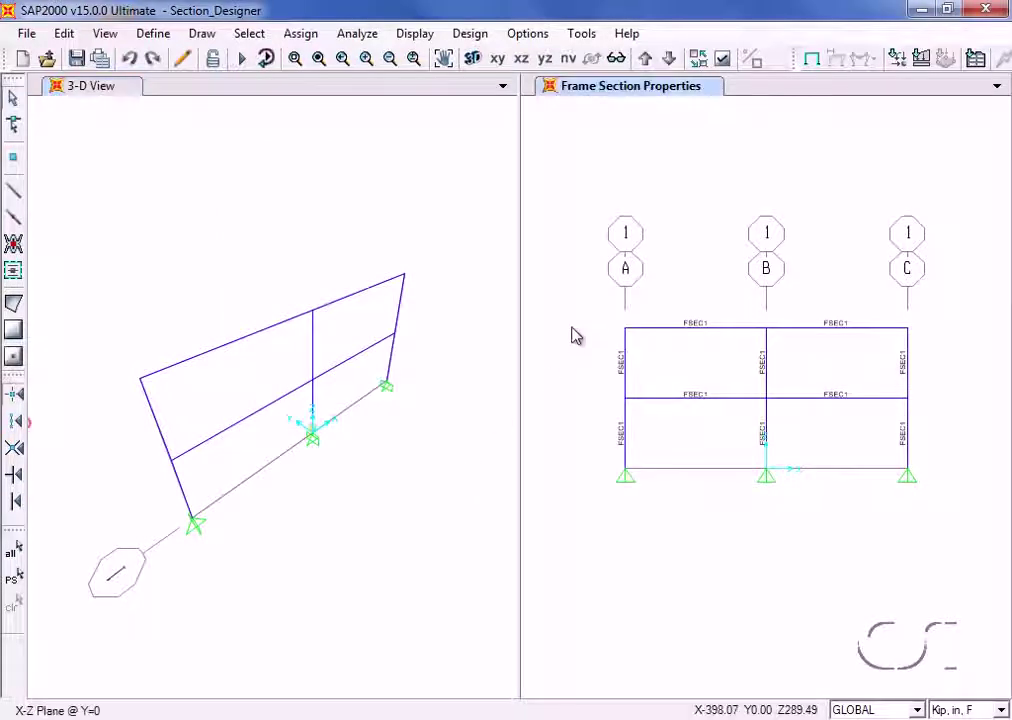
{"action": "left_click_drag", "start_coordinate": [727, 294], "coordinate": [662, 434]}
{"action": "left_click_drag", "start_coordinate": [852, 294], "coordinate": [831, 425]}
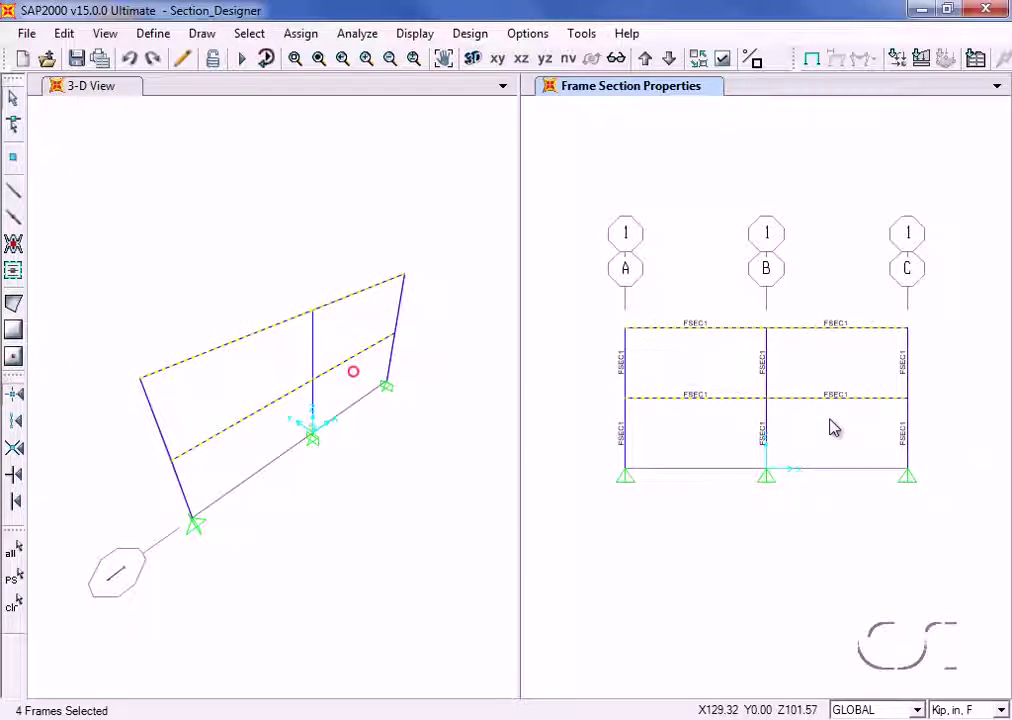
{"action": "left_click", "coordinate": [302, 34]}
{"action": "mouse_move", "coordinate": [437, 90]}
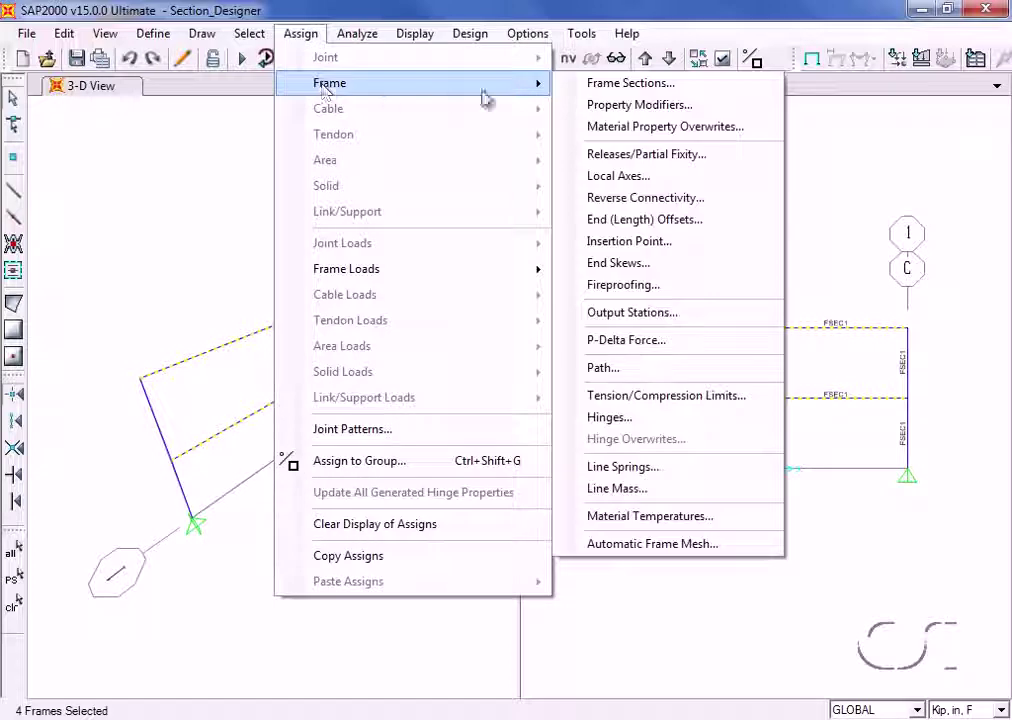
{"action": "left_click", "coordinate": [631, 86]}
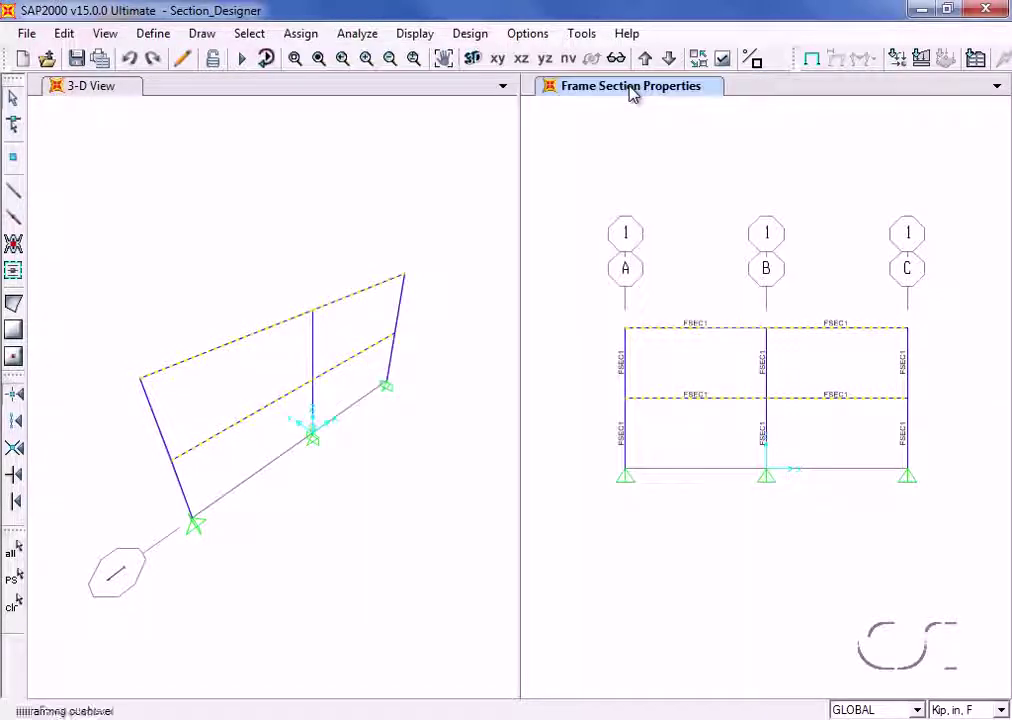
{"action": "left_click", "coordinate": [288, 271]}
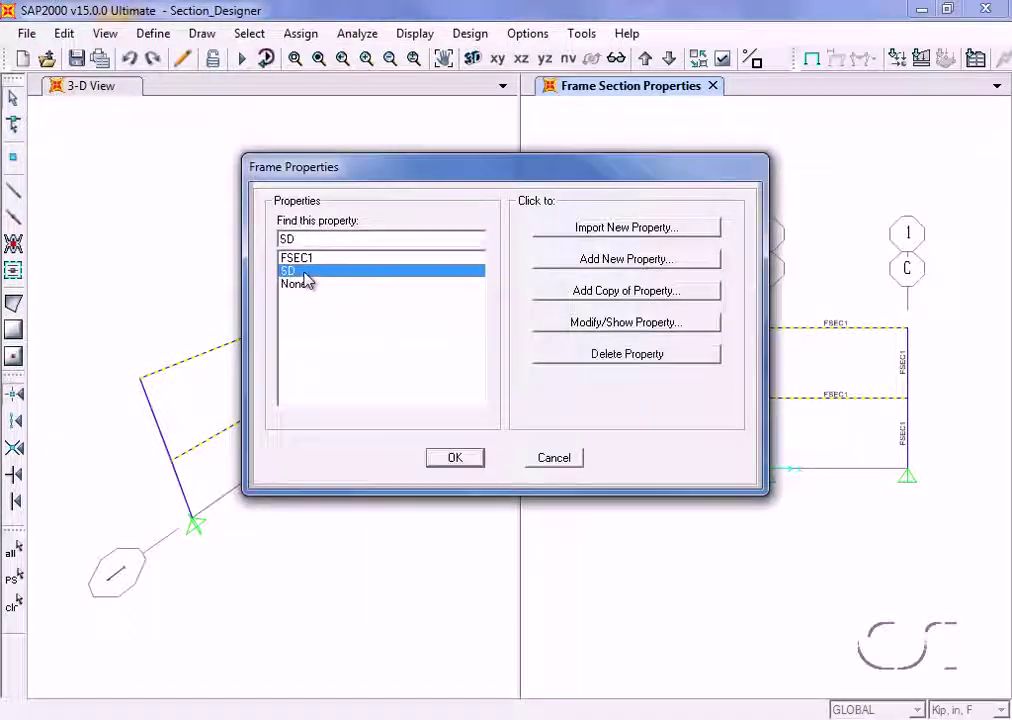
{"action": "left_click", "coordinate": [448, 458]}
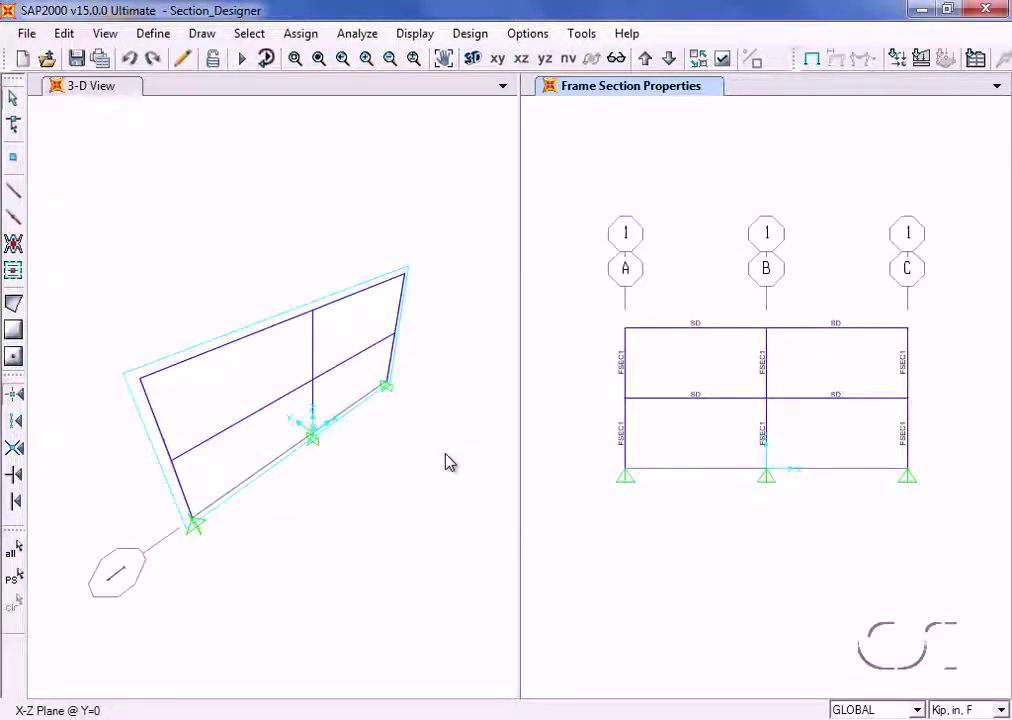
Run the analysis for the DEAD linear static load case, leaving MODAL set to Do not Run.
{"action": "left_click", "coordinate": [242, 59]}
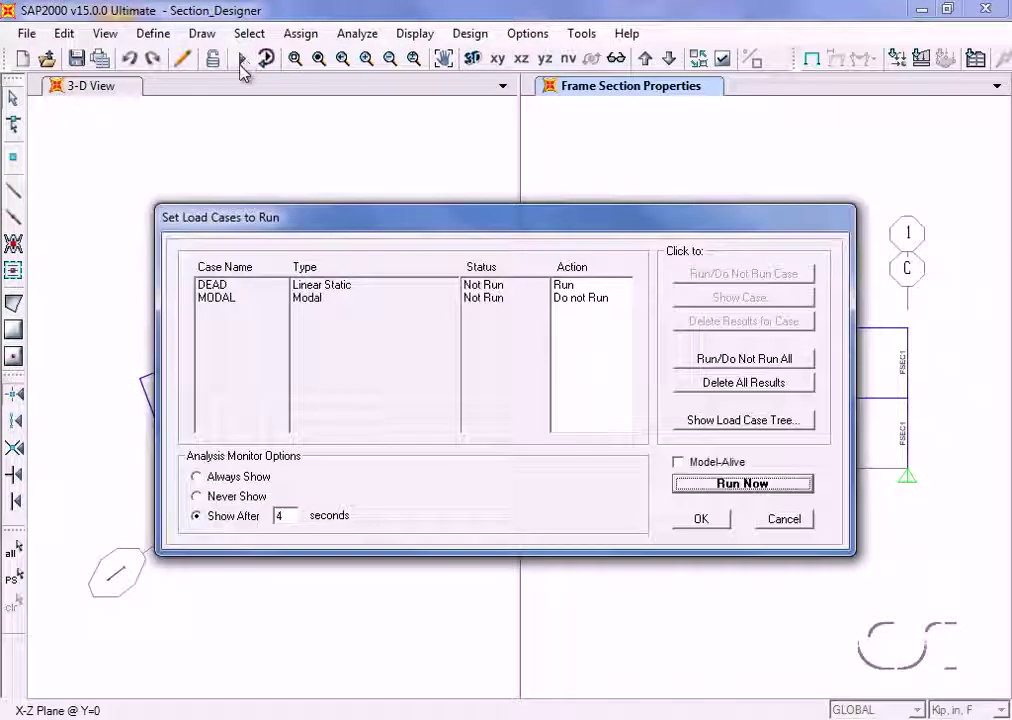
{"action": "left_click", "coordinate": [232, 288]}
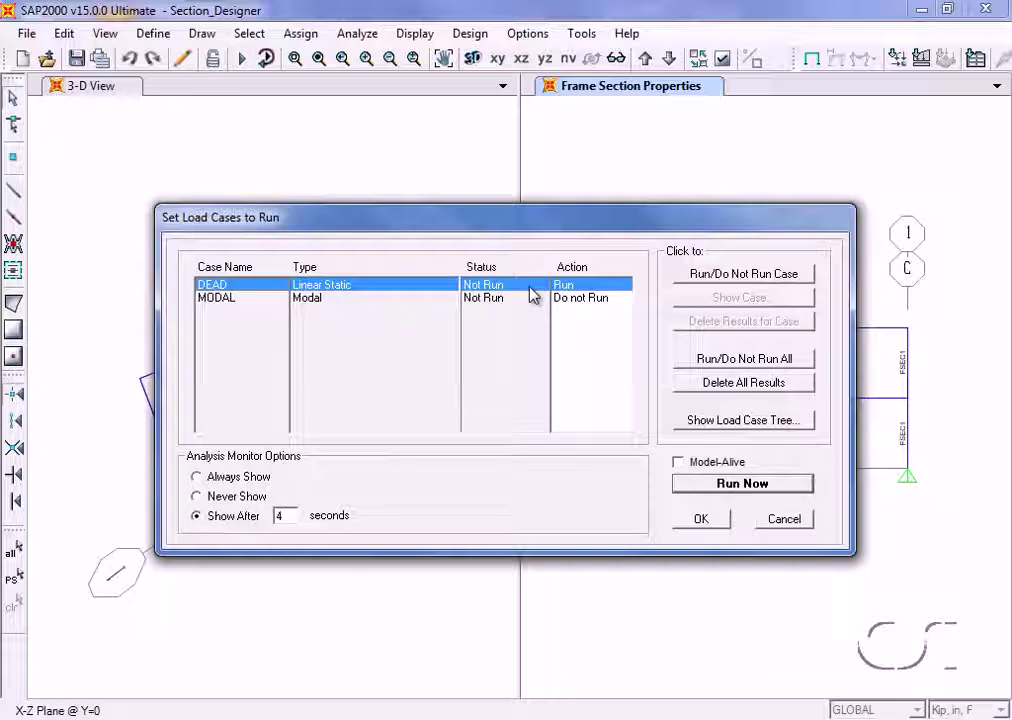
{"action": "left_click", "coordinate": [729, 485]}
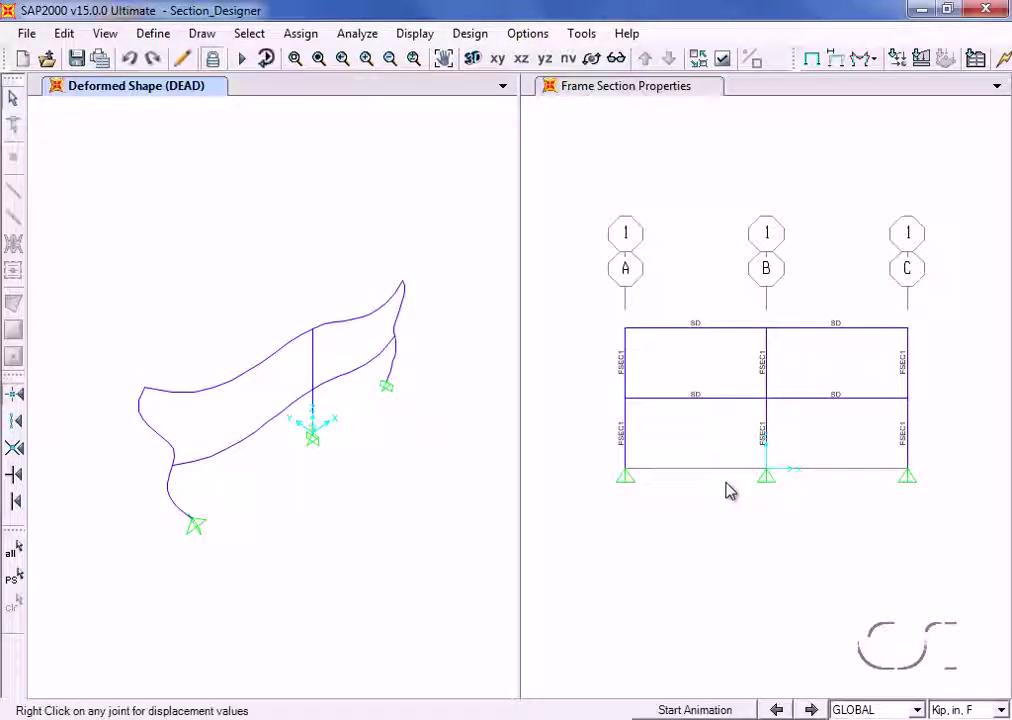
Run the concrete frame design check of the structure, displaying its results in the X-Z elevation view.
{"action": "left_click", "coordinate": [671, 255]}
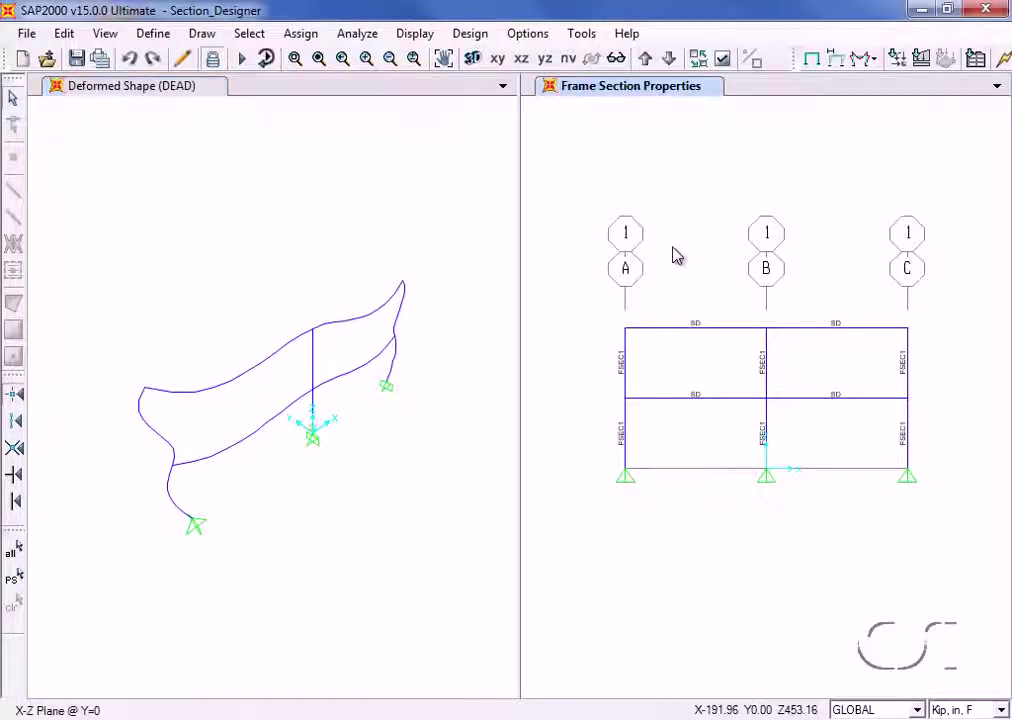
{"action": "left_click", "coordinate": [468, 34]}
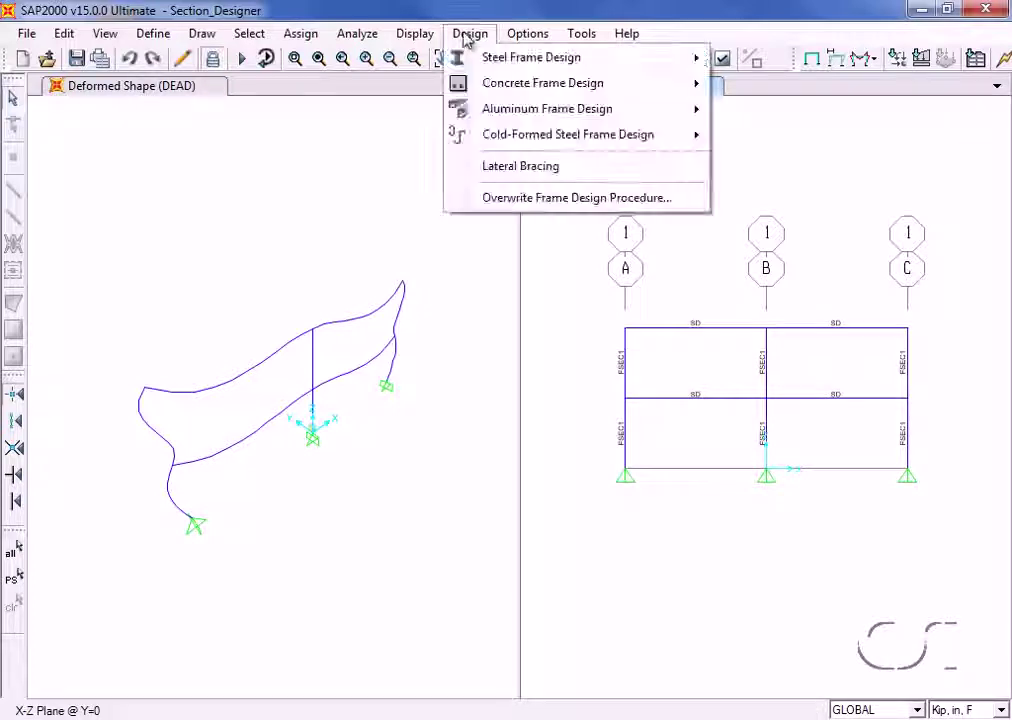
{"action": "mouse_move", "coordinate": [522, 86]}
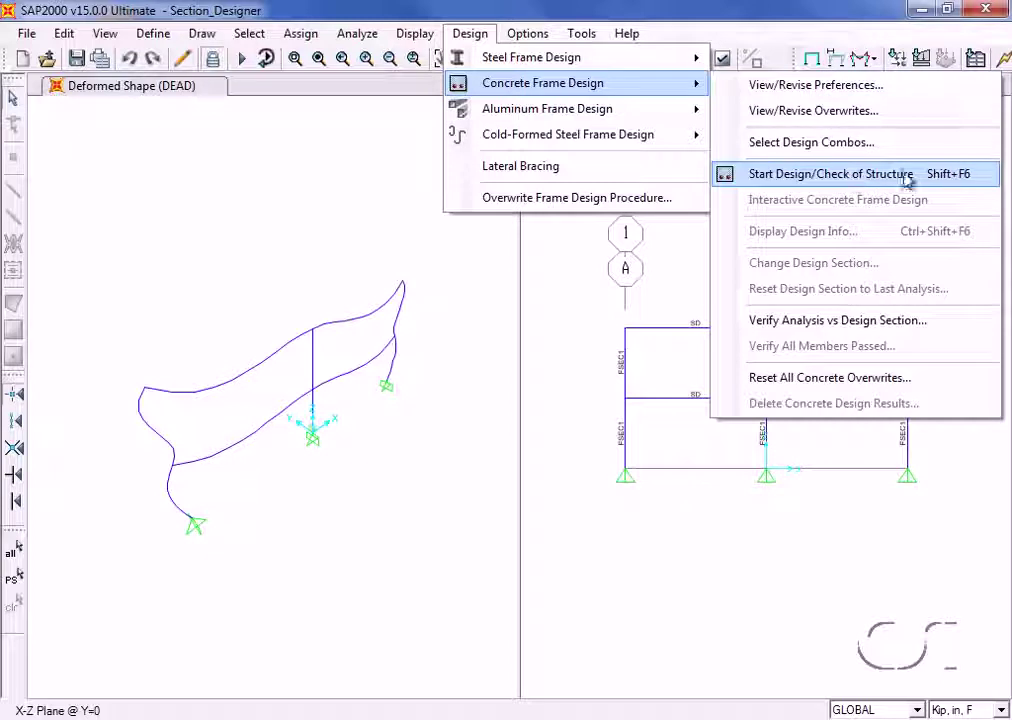
{"action": "left_click", "coordinate": [842, 176]}
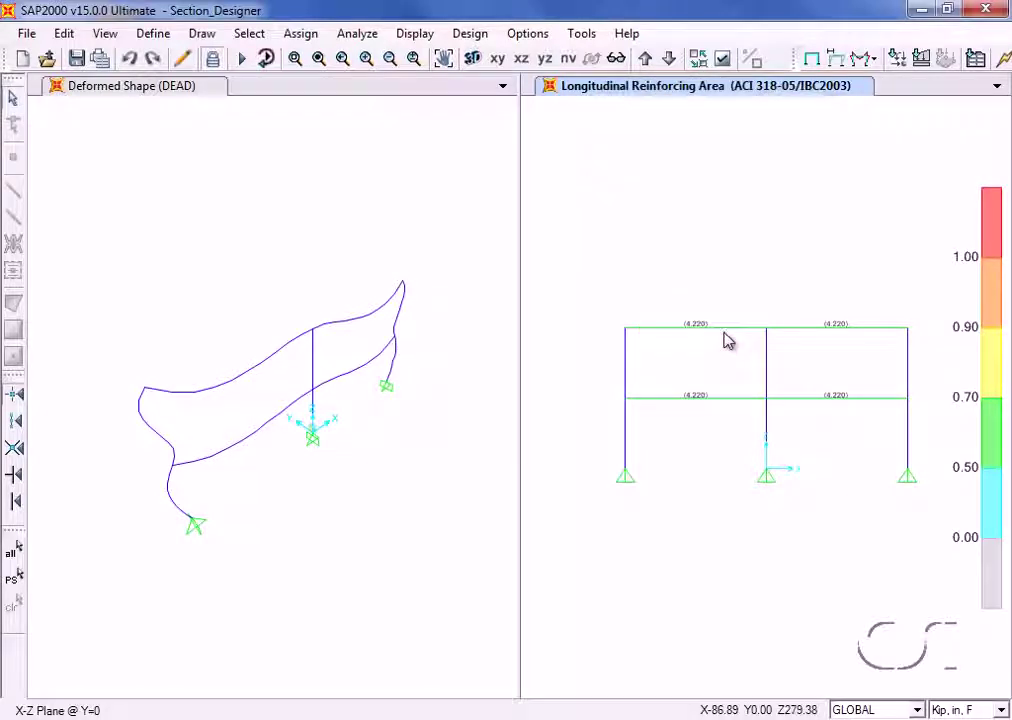
Review the concrete design summary of the upper beam between grids A and B for combo DCON1 at station 288.
{"action": "right_click", "coordinate": [728, 339]}
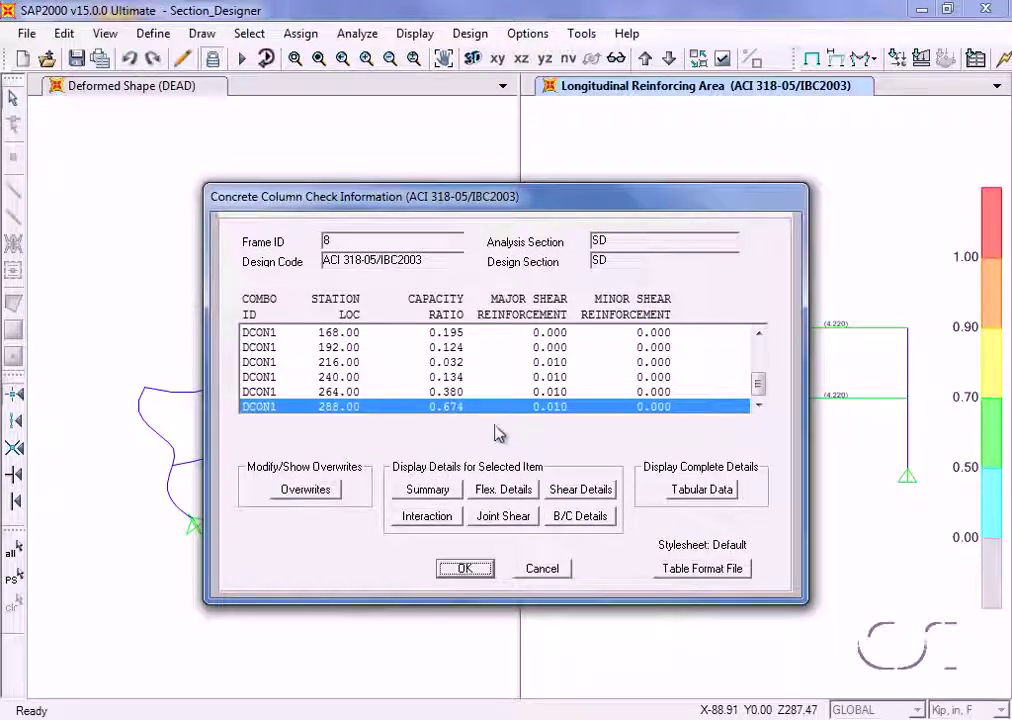
{"action": "left_click", "coordinate": [428, 492]}
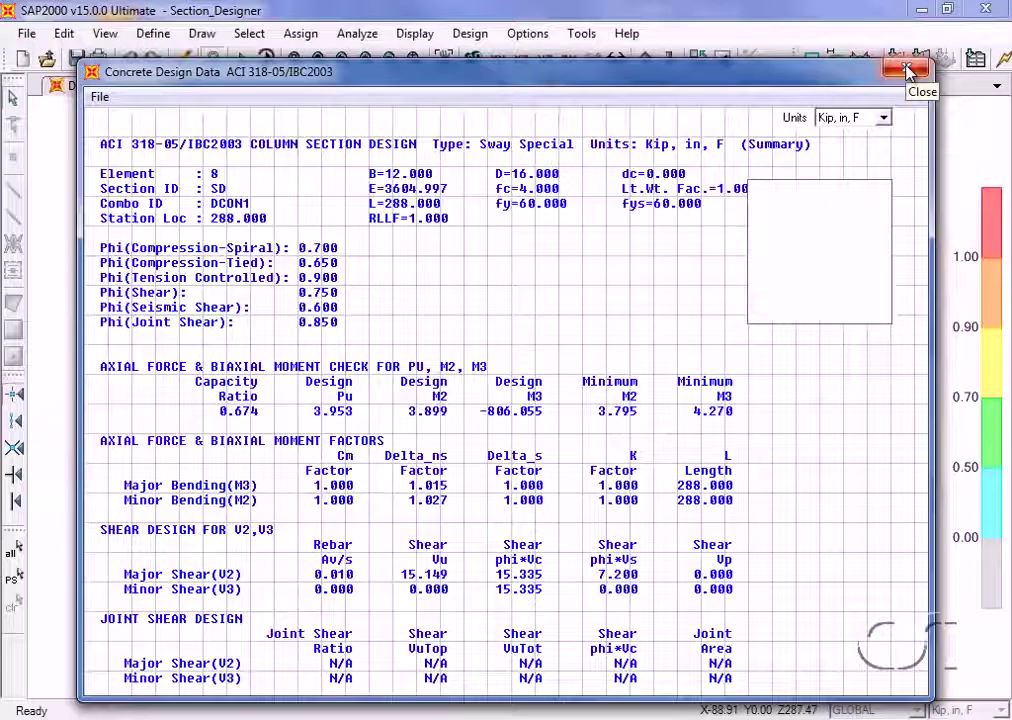
{"action": "left_click", "coordinate": [906, 70]}
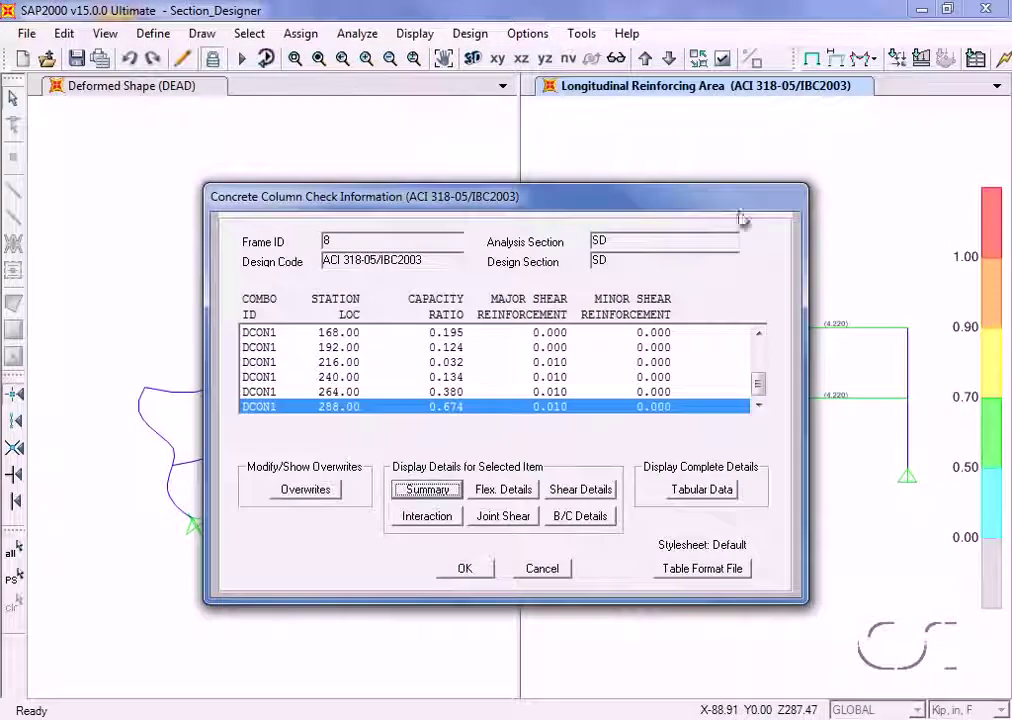
Examine all columns of the beam's tabulated Column Summary Data, and close the table and the check information.
{"action": "left_click", "coordinate": [702, 498]}
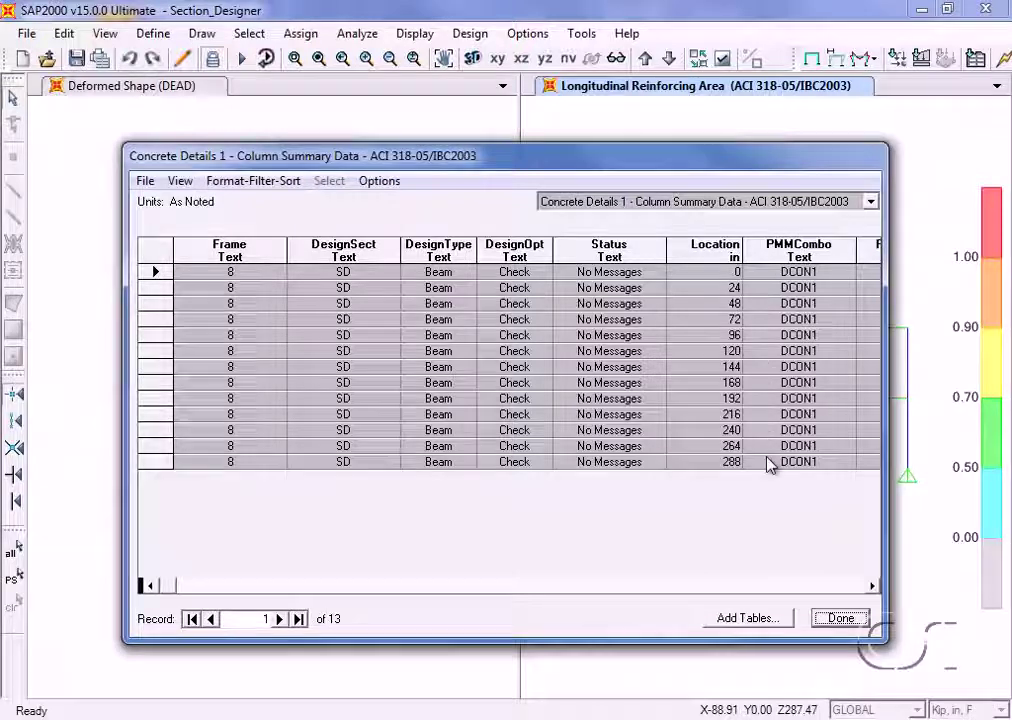
{"action": "left_click", "coordinate": [873, 586]}
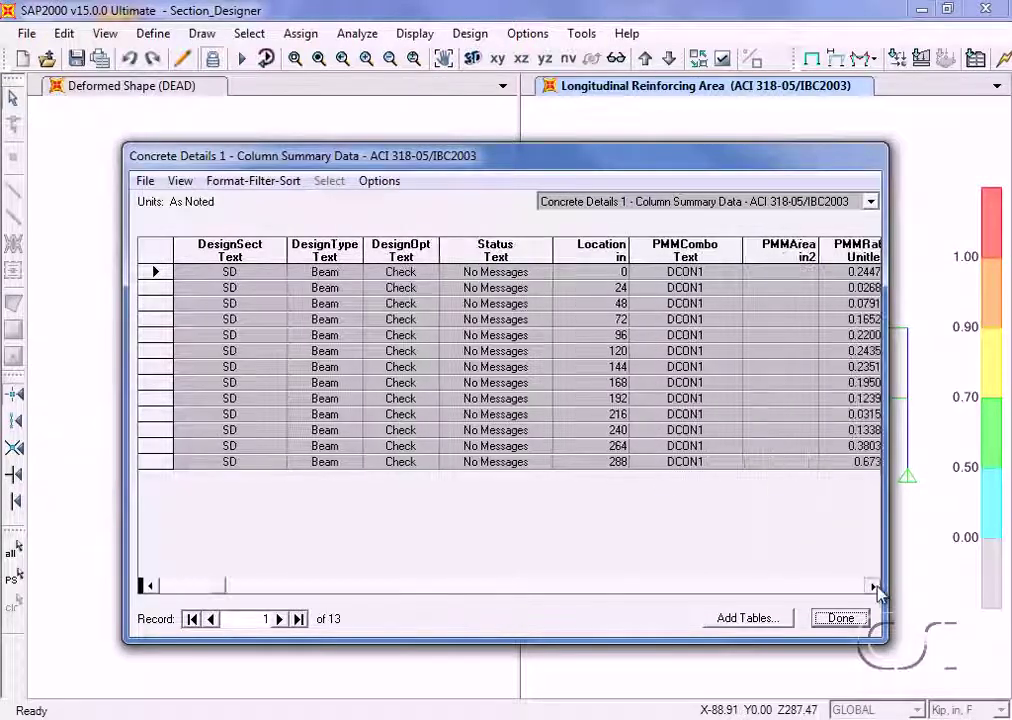
{"action": "left_click", "coordinate": [873, 586]}
{"action": "left_click", "coordinate": [873, 586]}
{"action": "left_click", "coordinate": [873, 586]}
{"action": "left_click", "coordinate": [873, 586]}
{"action": "left_click", "coordinate": [873, 586]}
{"action": "left_click", "coordinate": [873, 586]}
{"action": "left_click", "coordinate": [873, 586]}
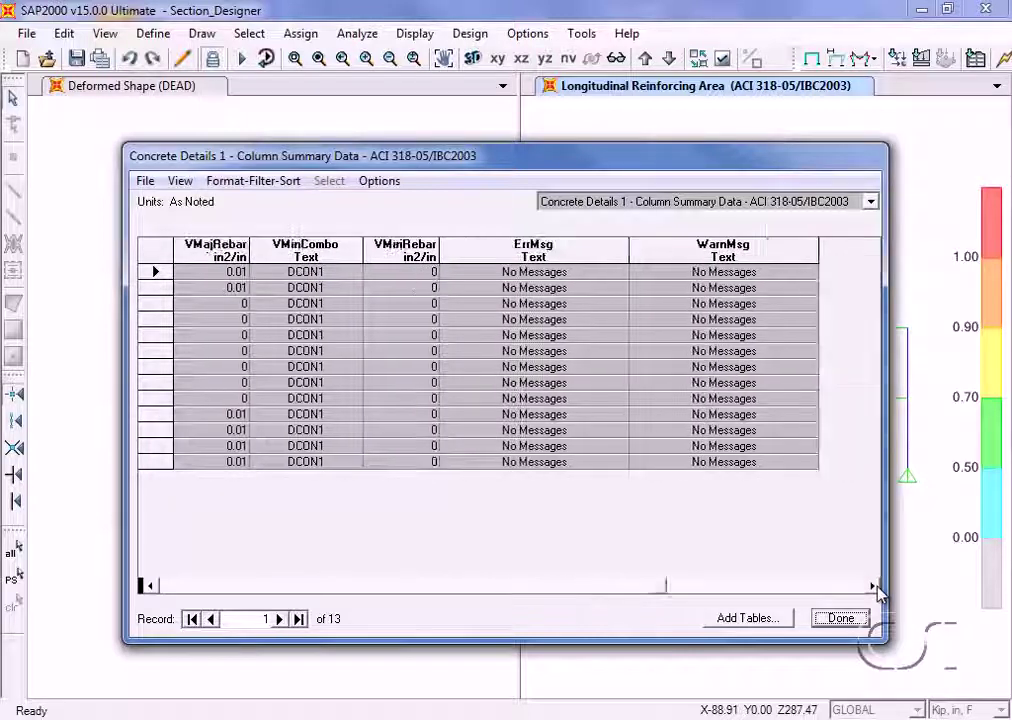
{"action": "left_click", "coordinate": [845, 618]}
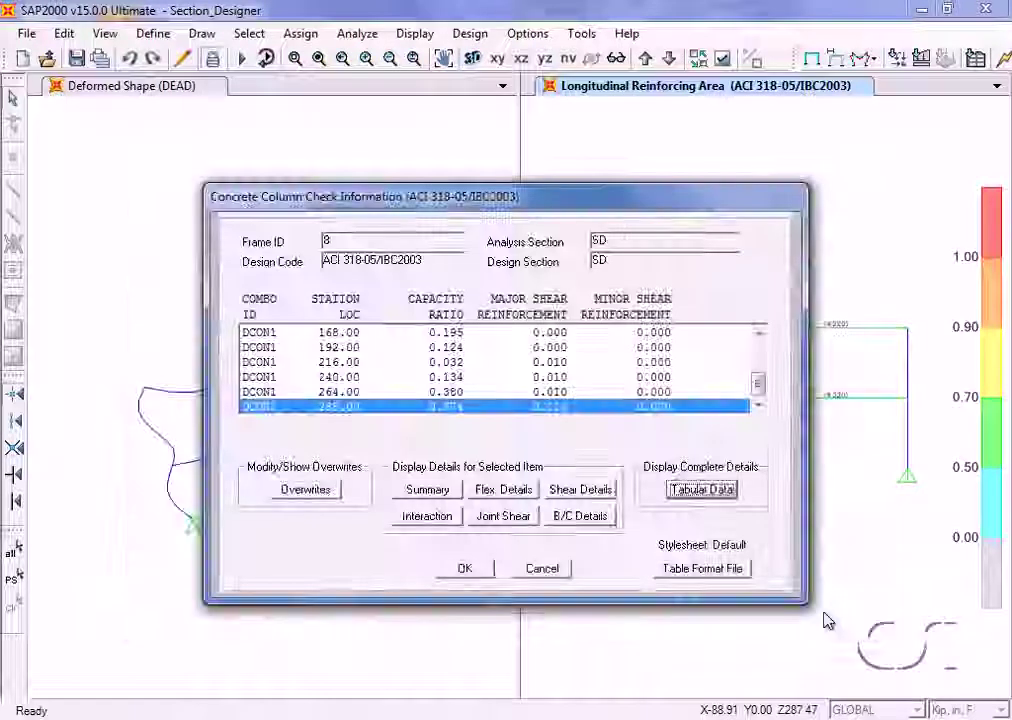
{"action": "left_click", "coordinate": [464, 568]}
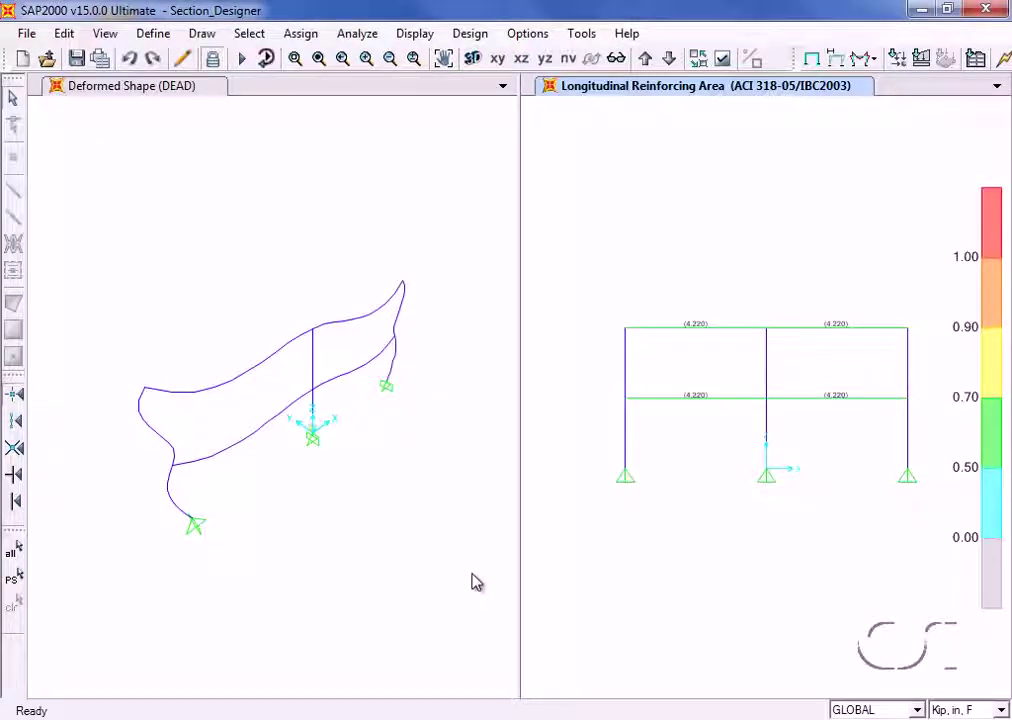